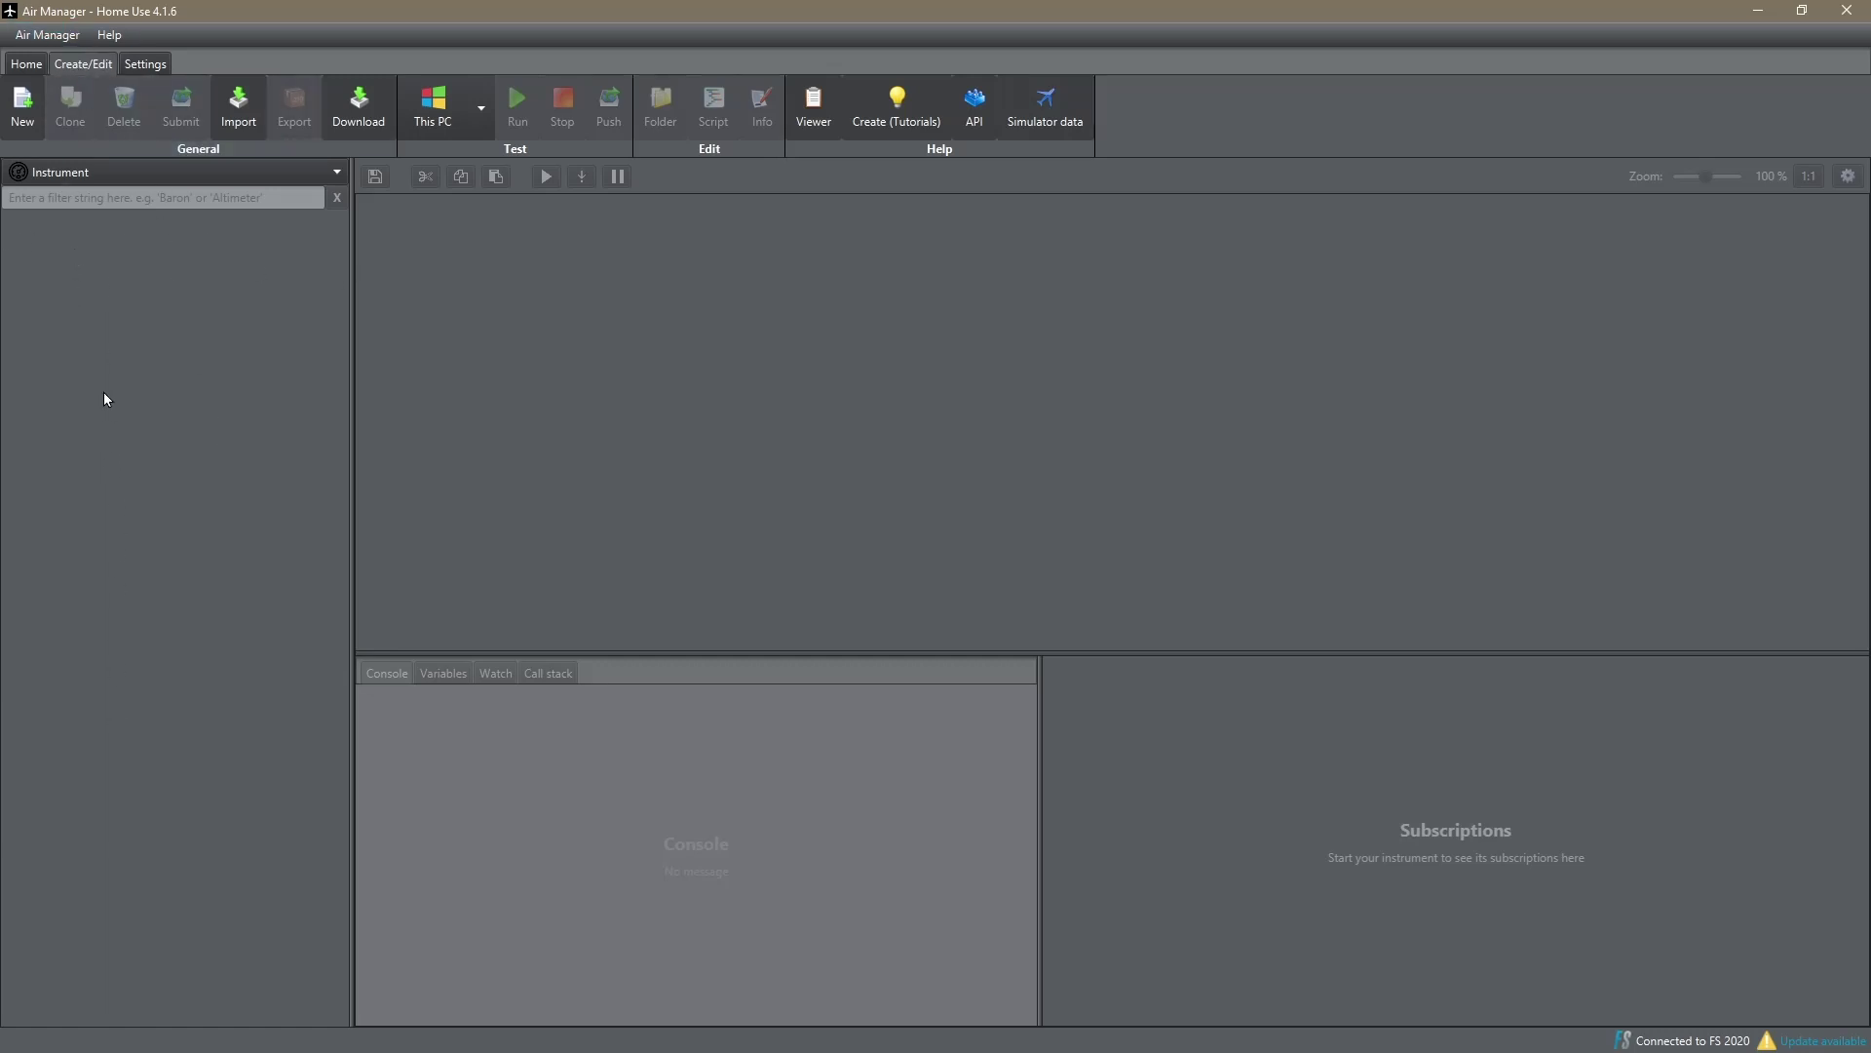
Check the panel and instrument libraries and the Home device tree for existing content.
click(330, 173)
click(195, 229)
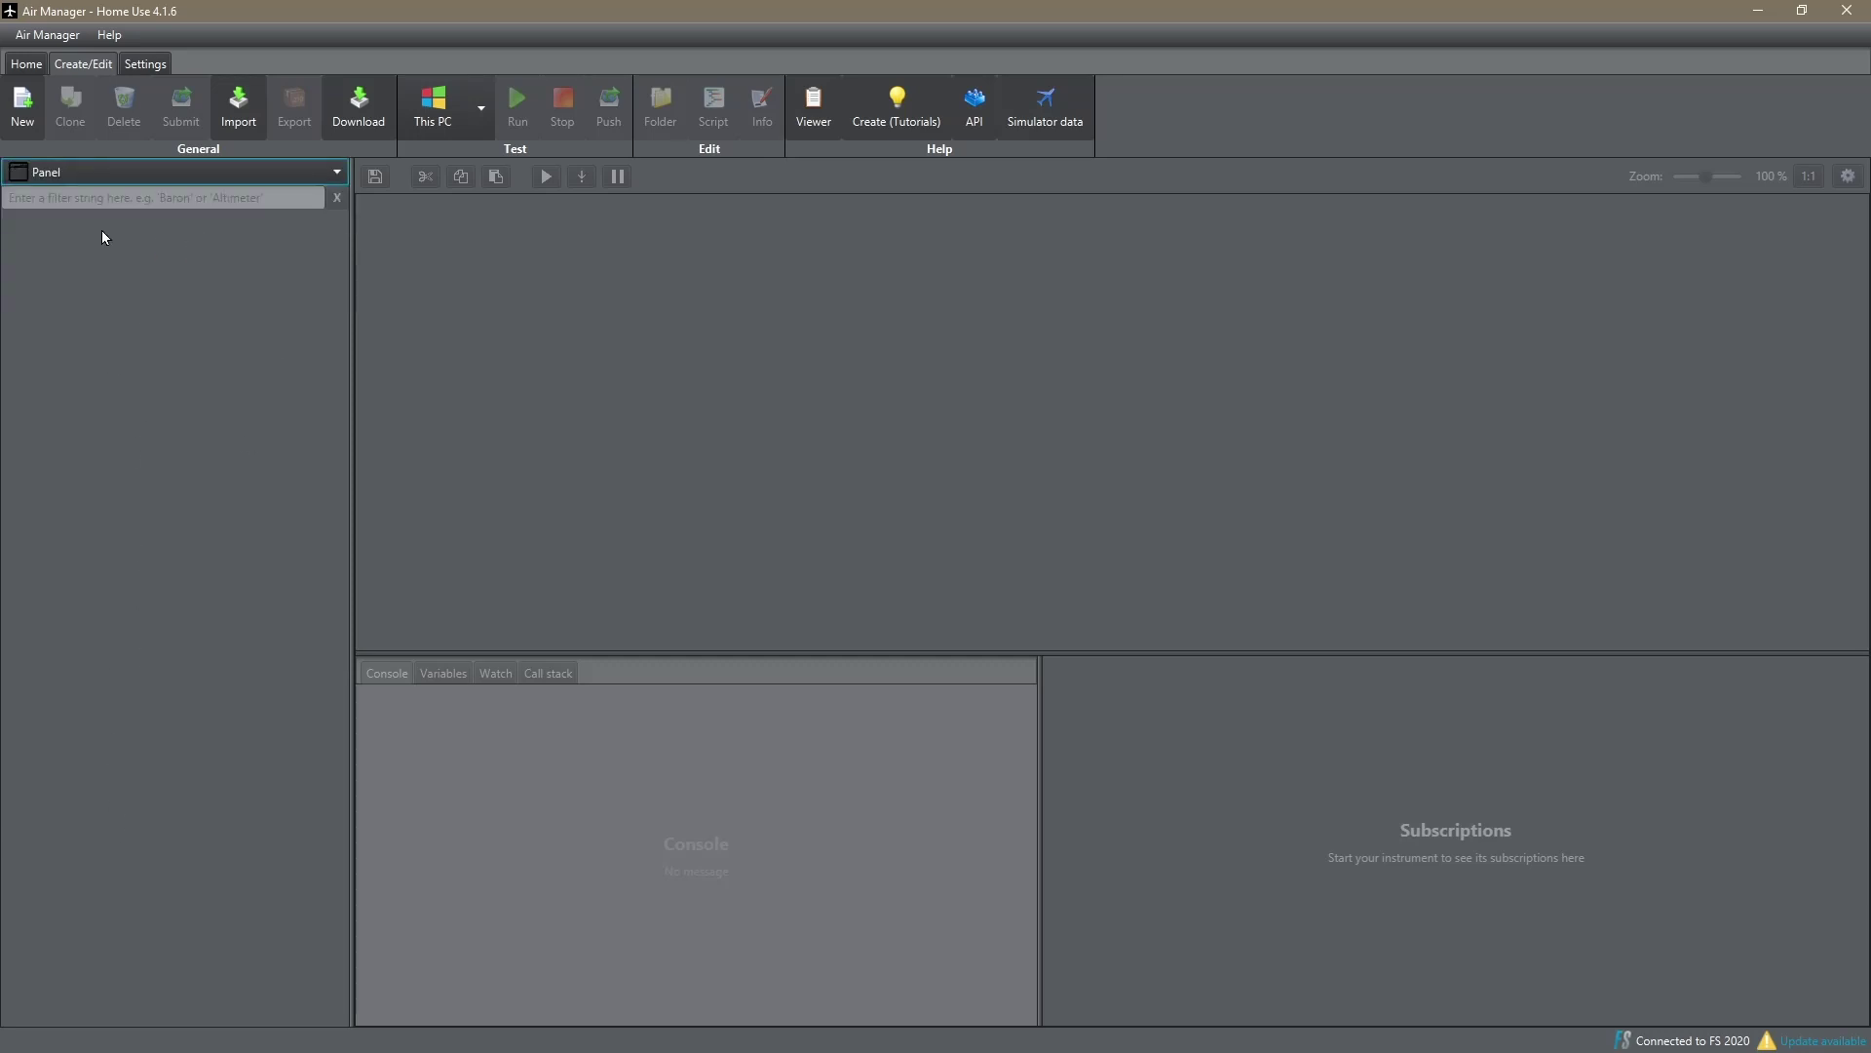
click(29, 64)
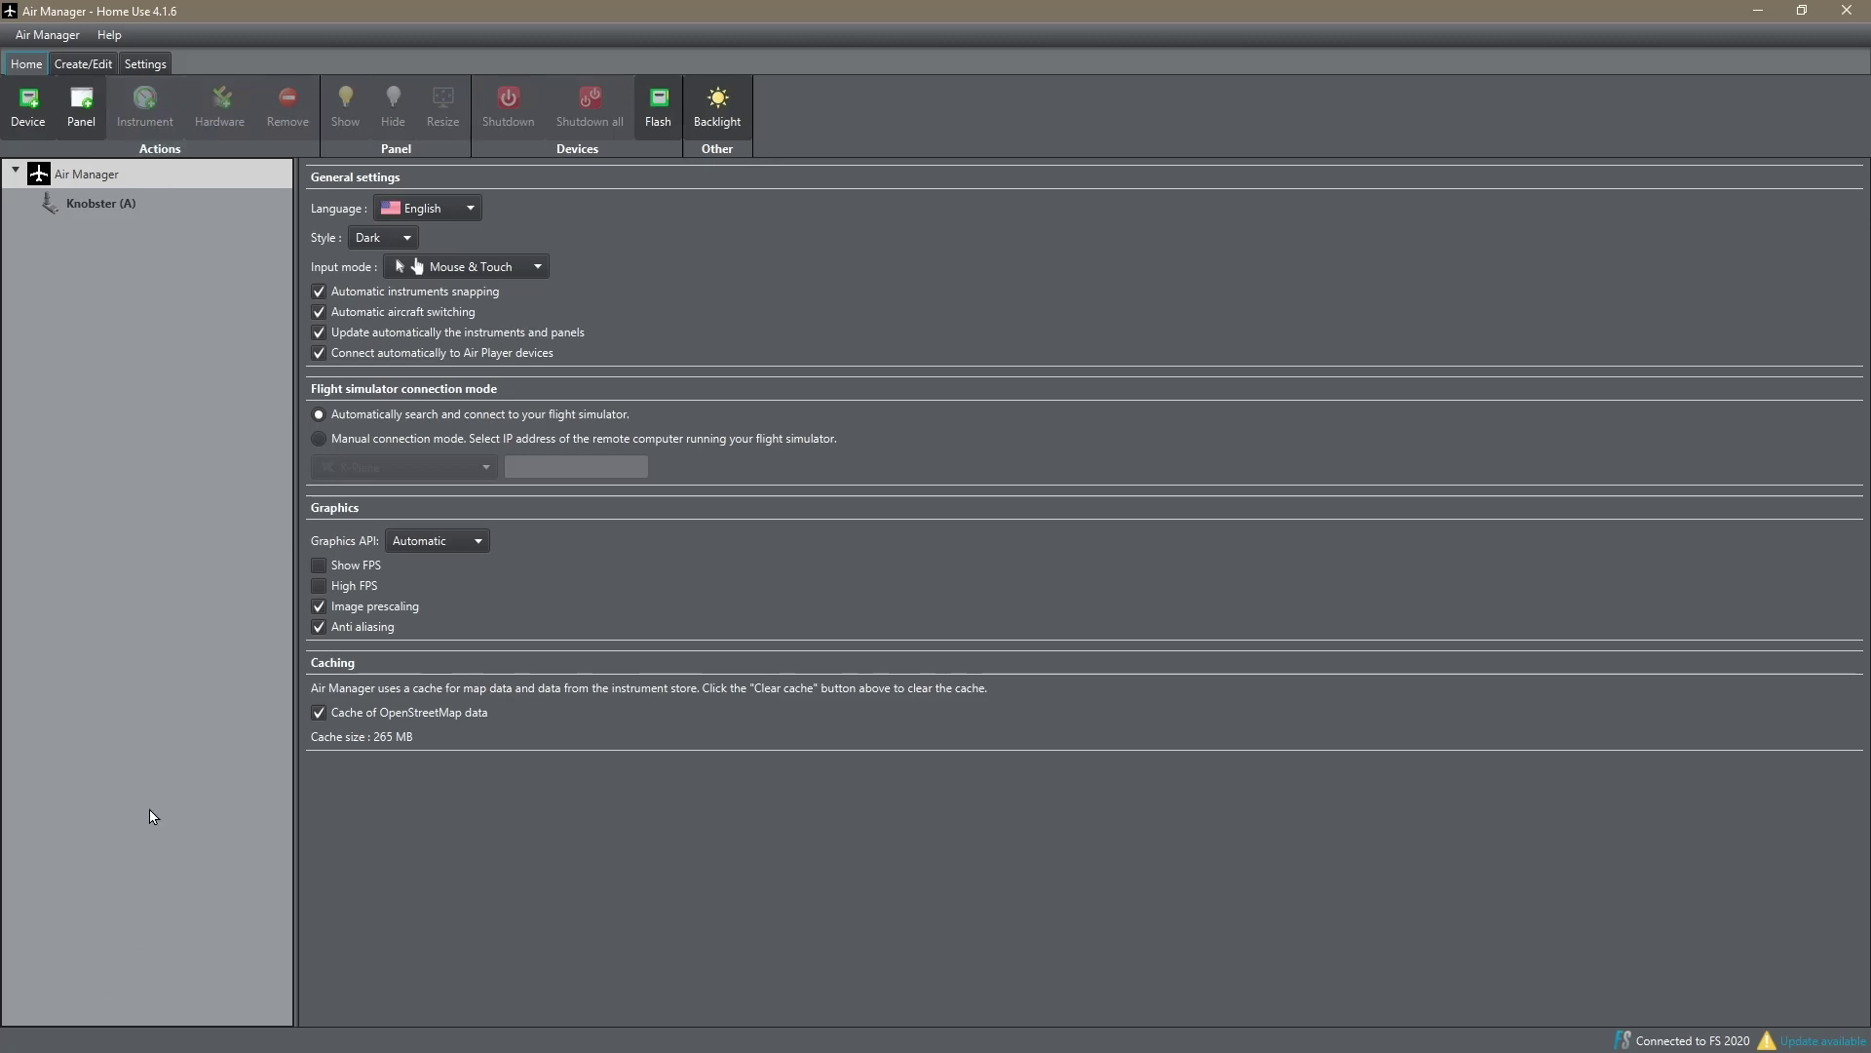
click(84, 65)
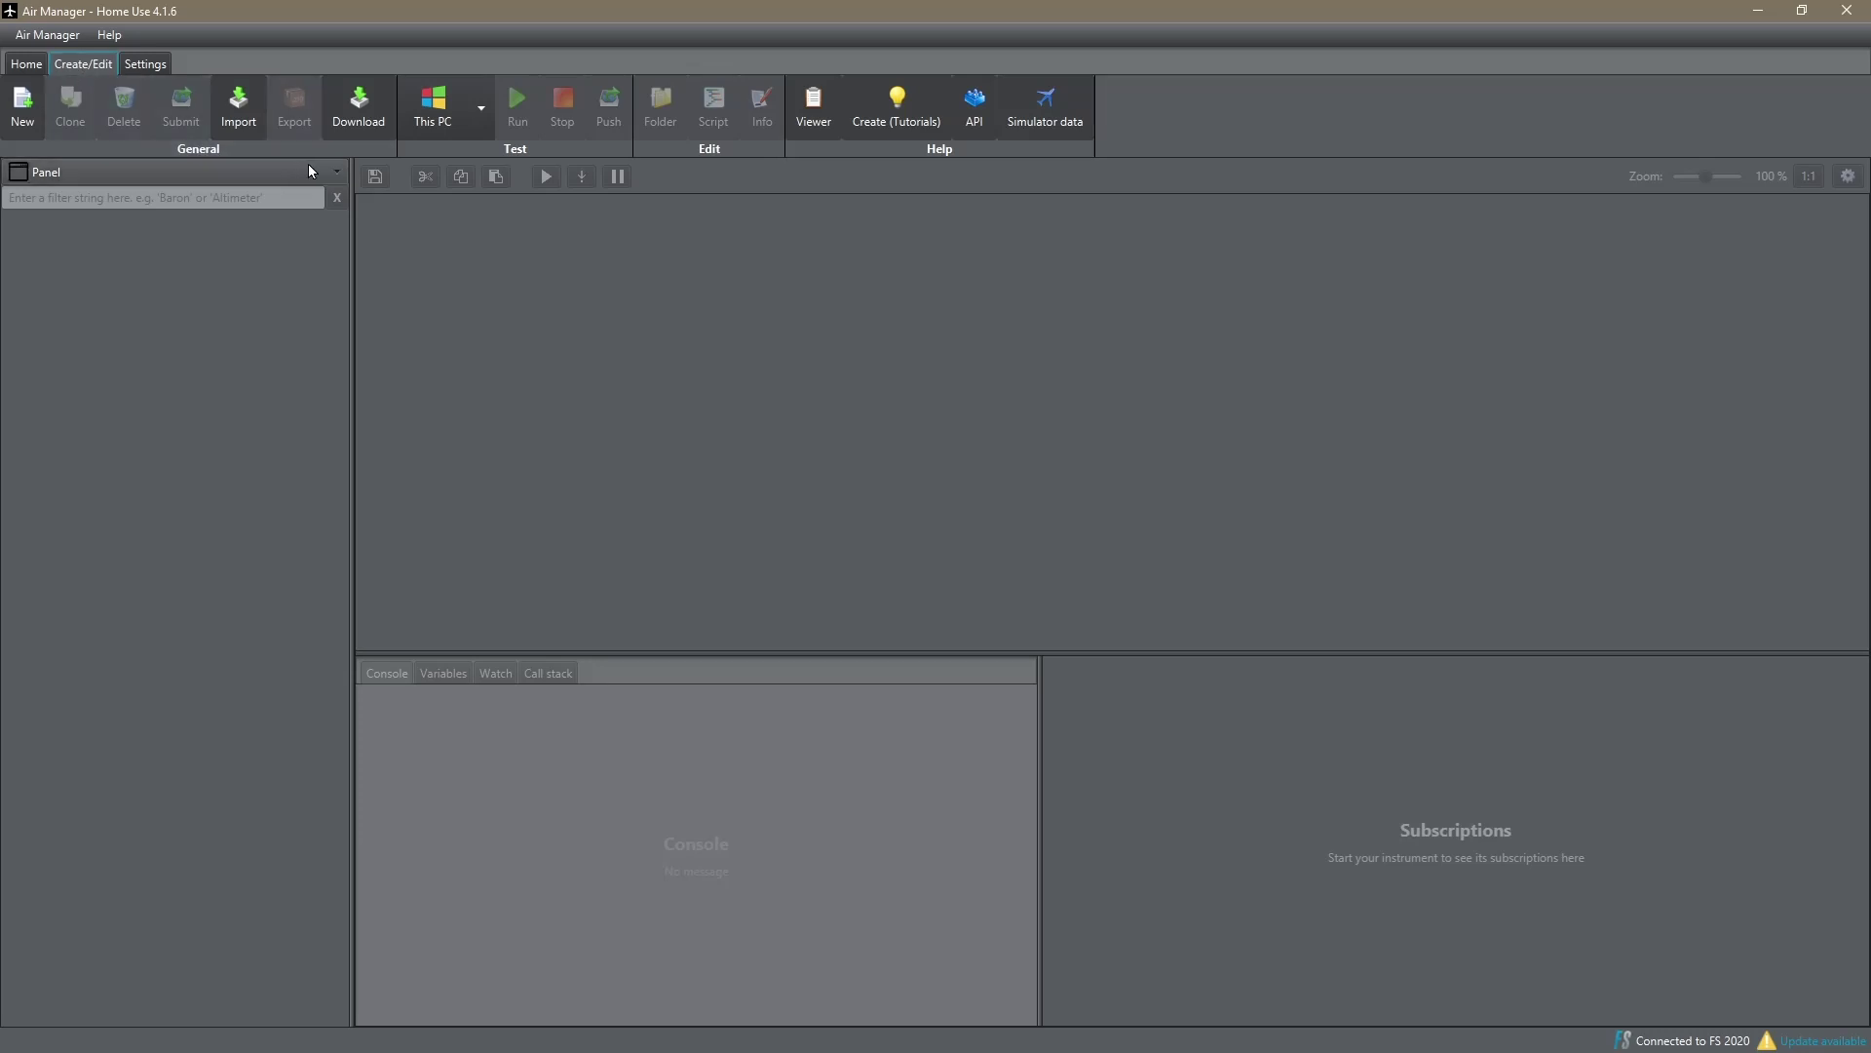
click(336, 174)
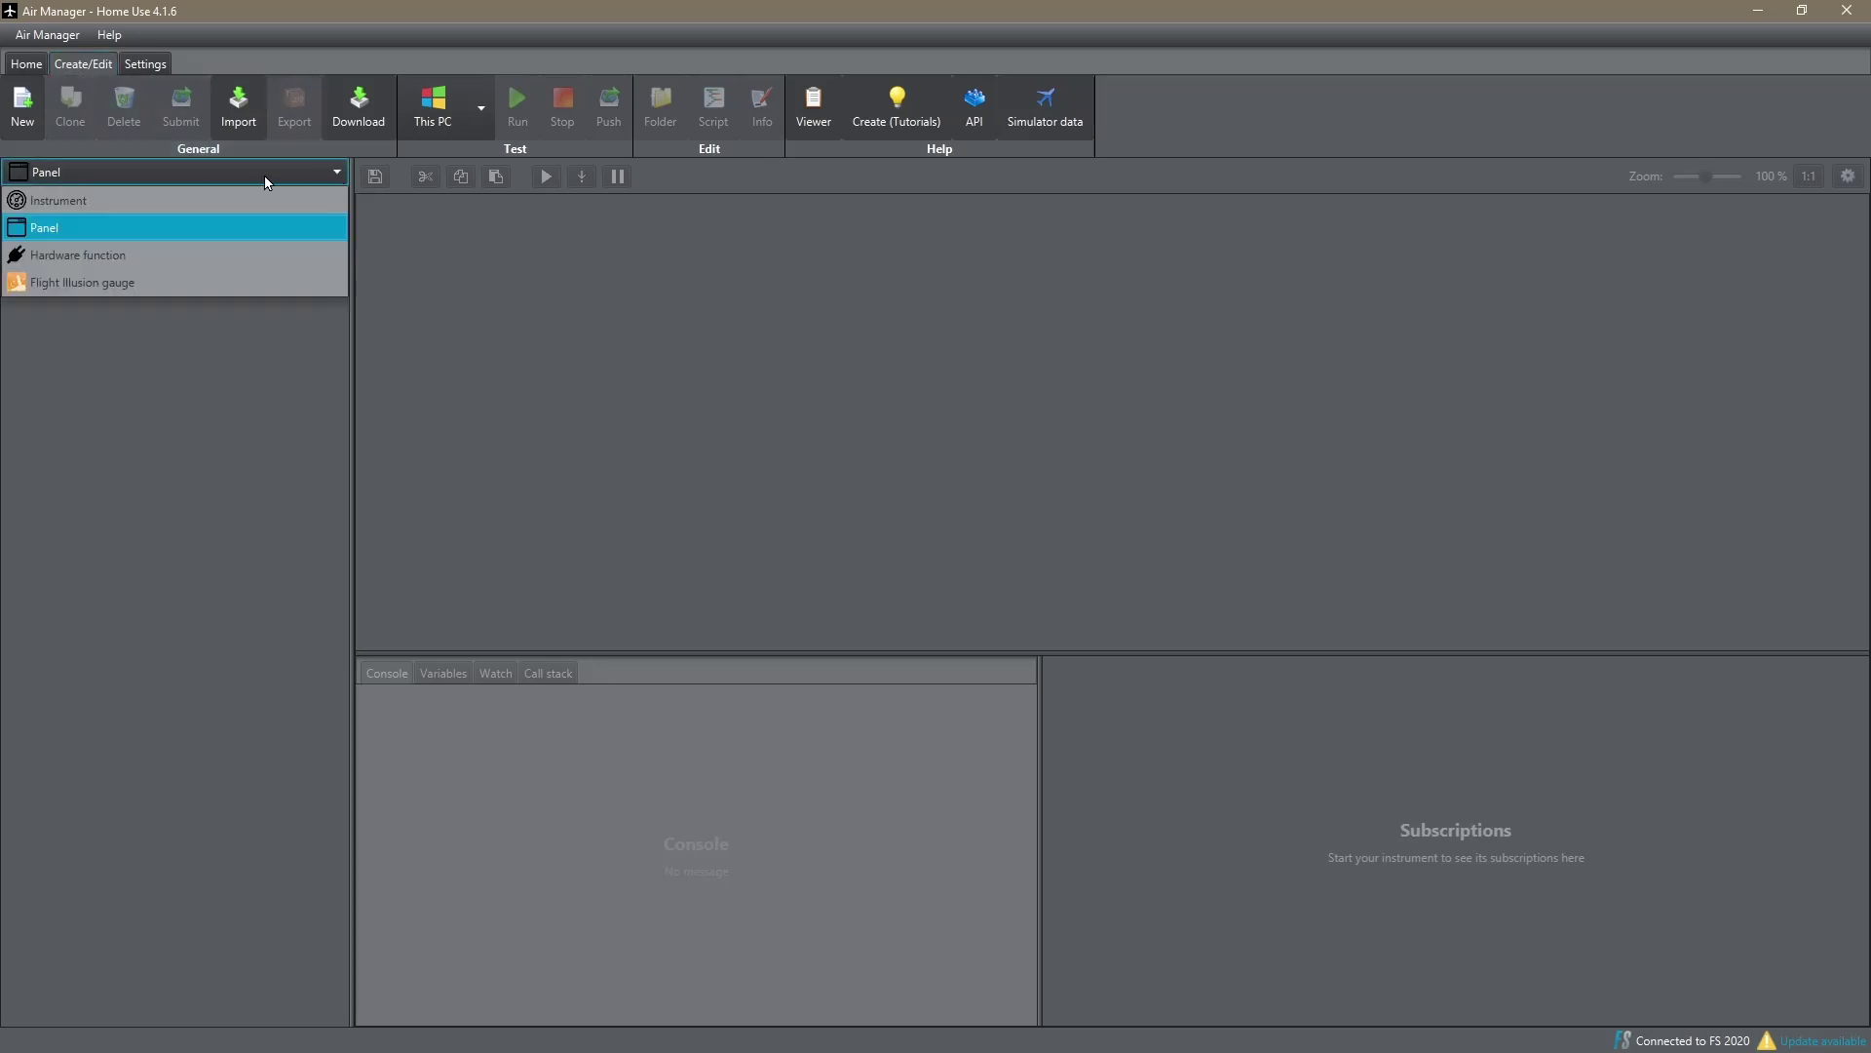
click(112, 205)
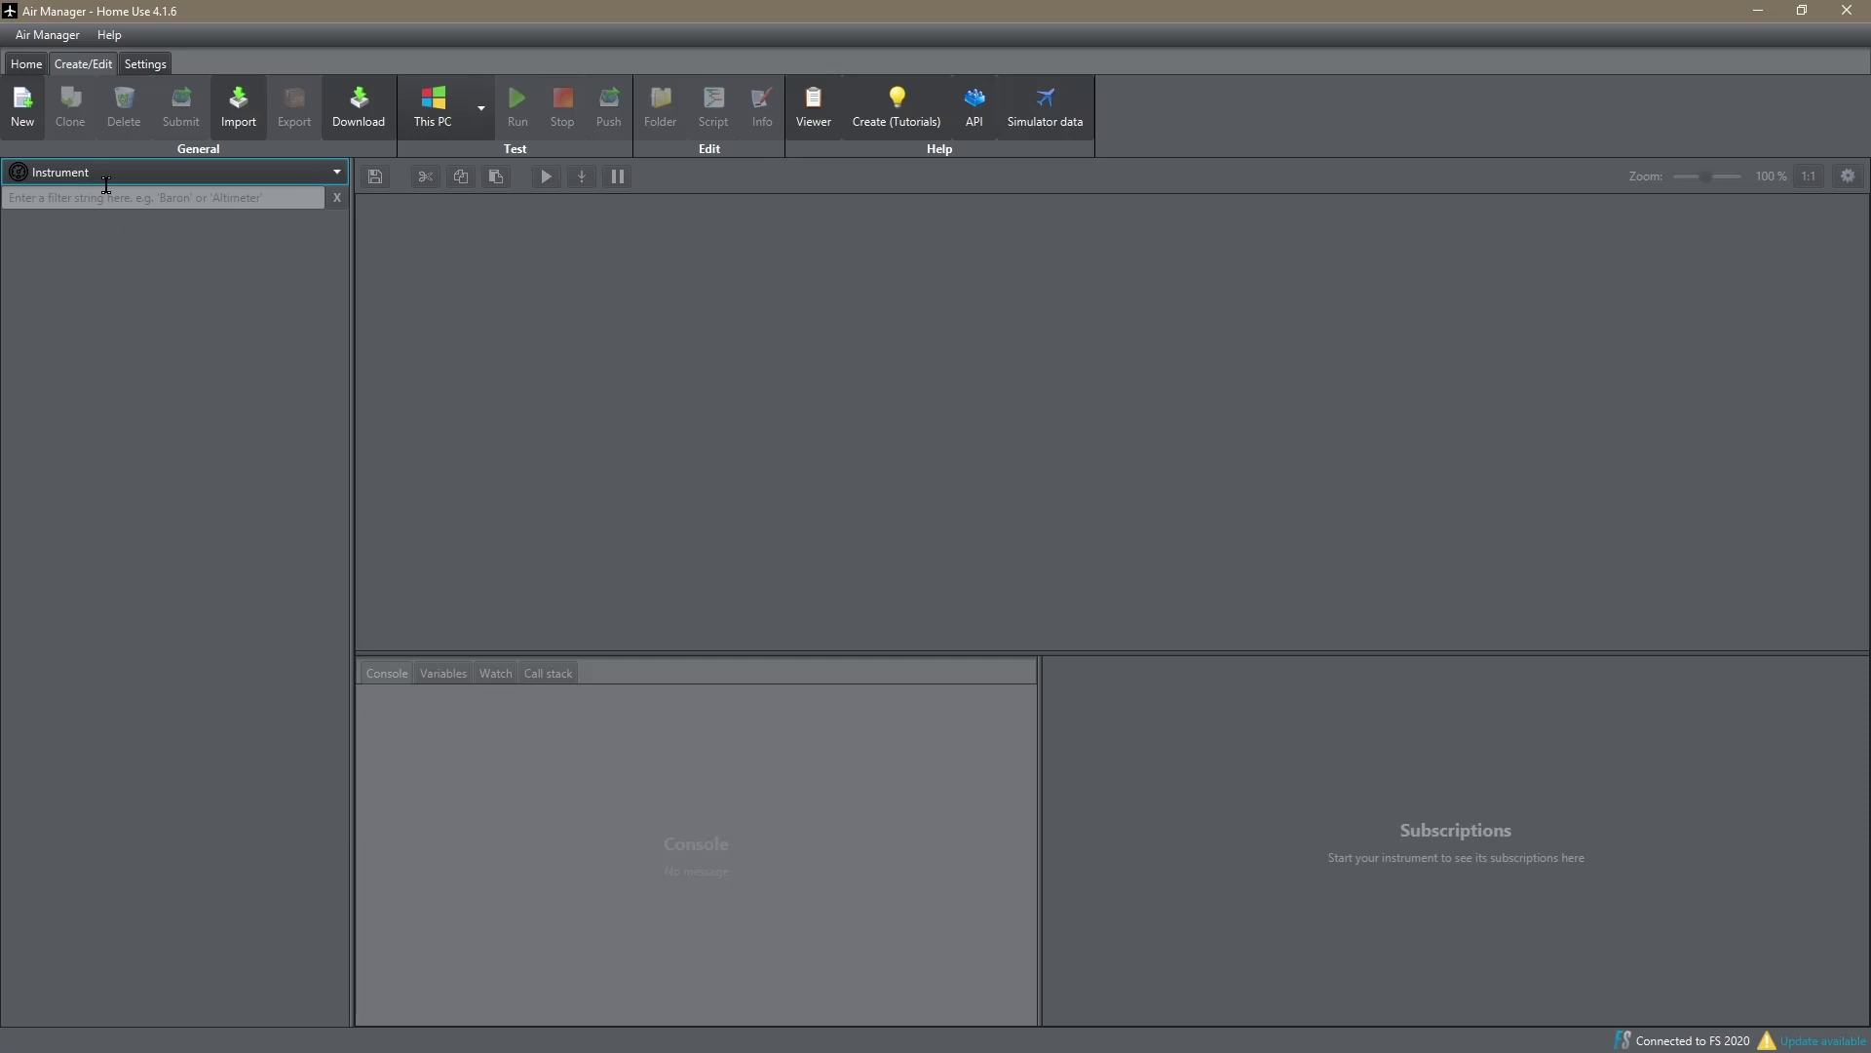
click(224, 98)
right_click(138, 366)
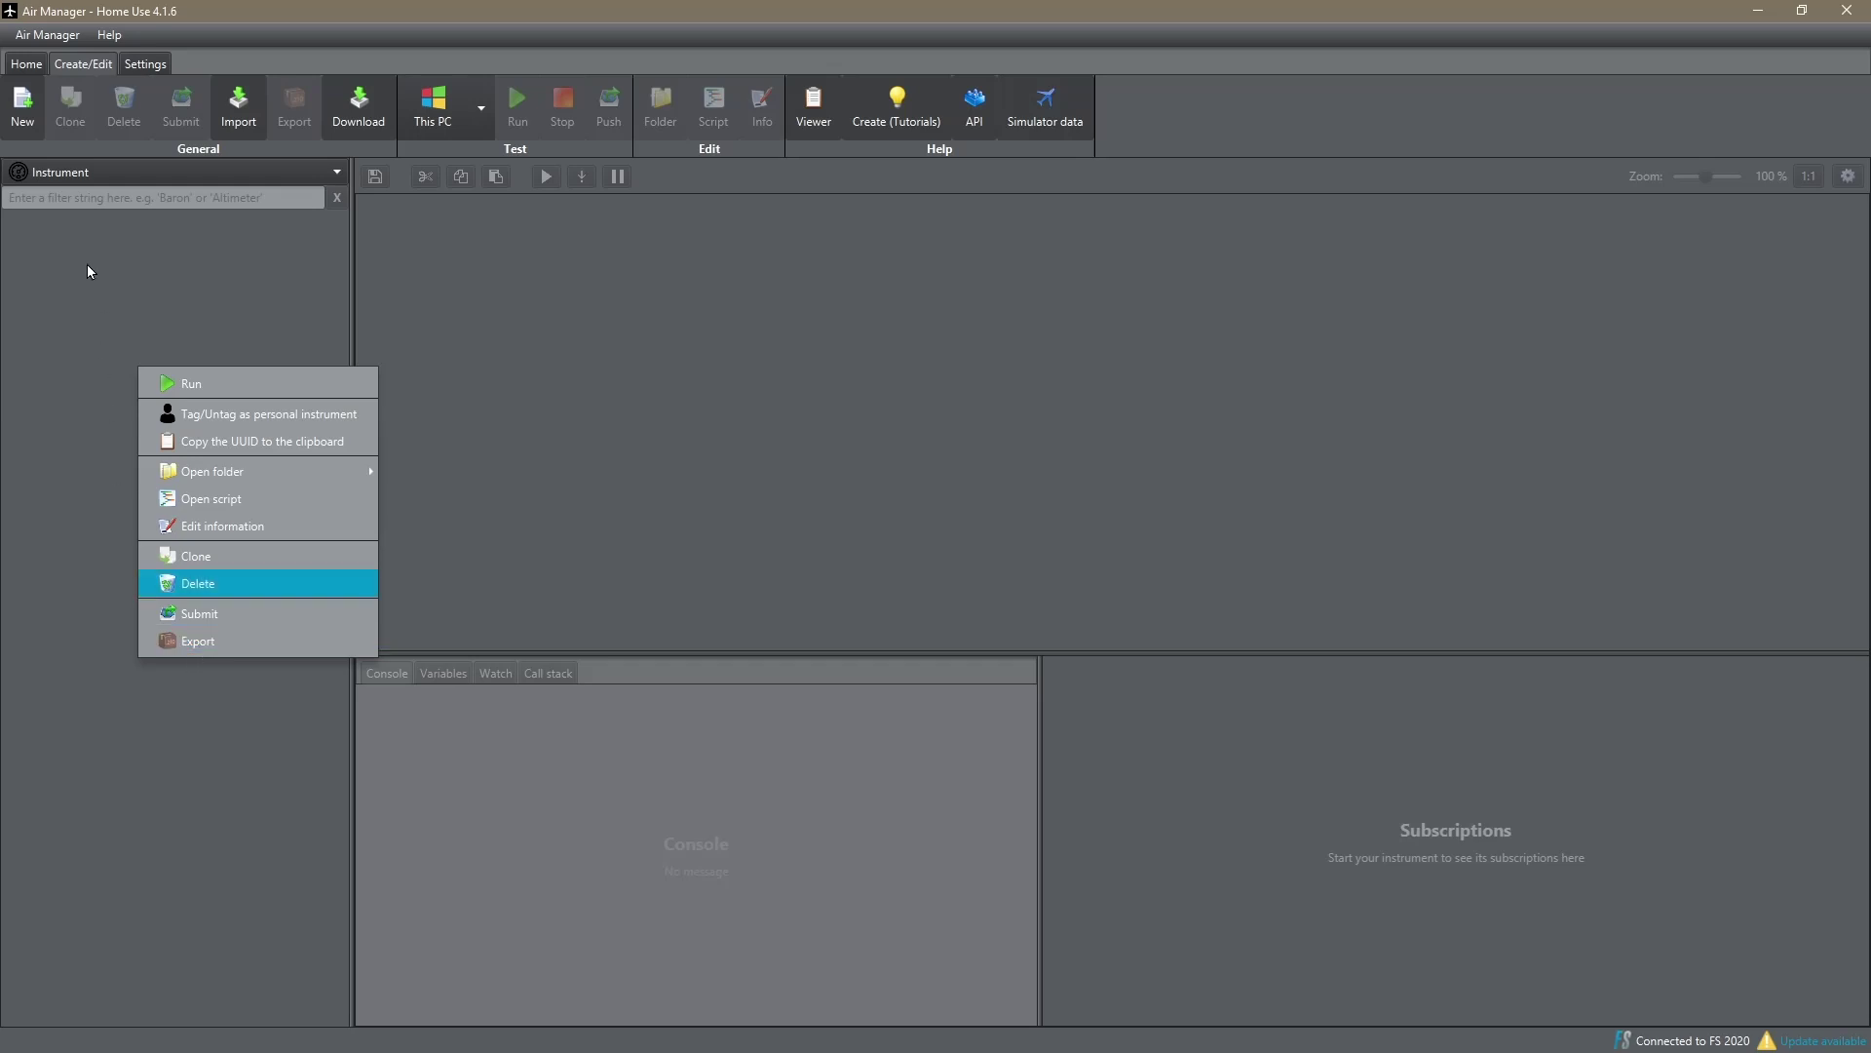
click(76, 328)
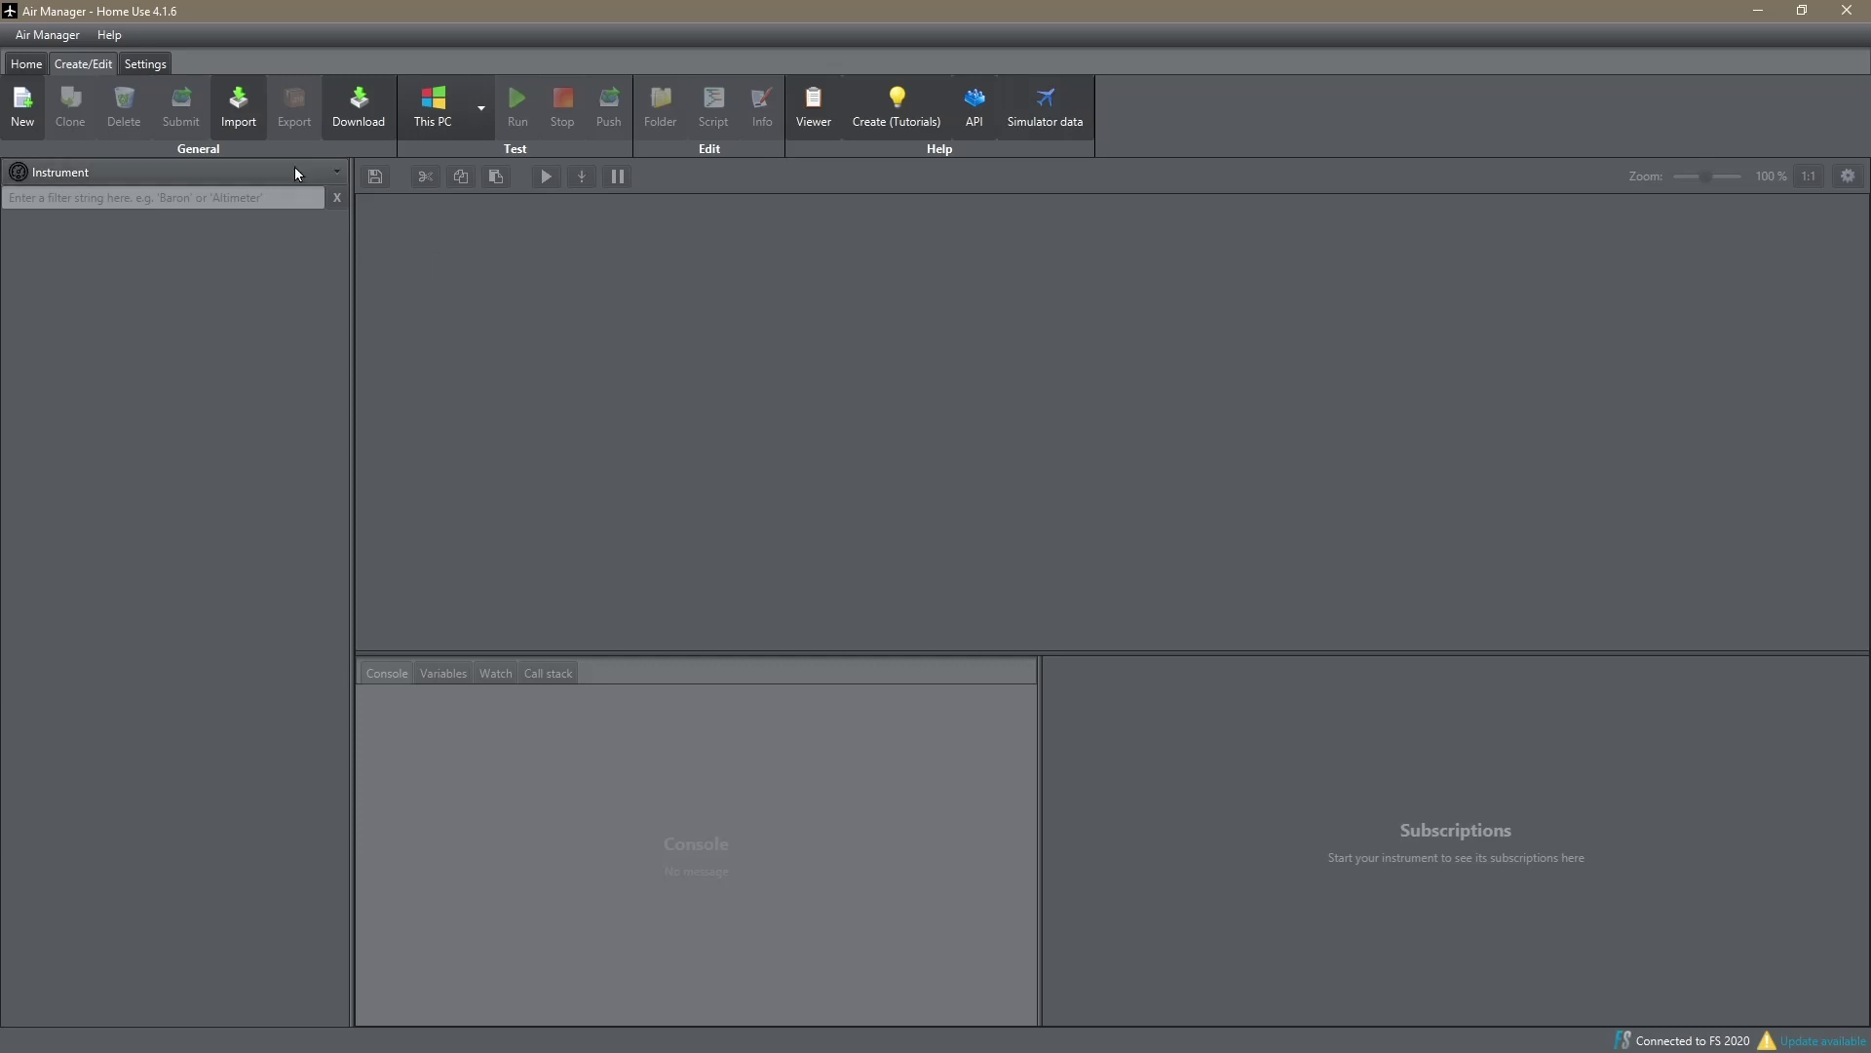
click(48, 44)
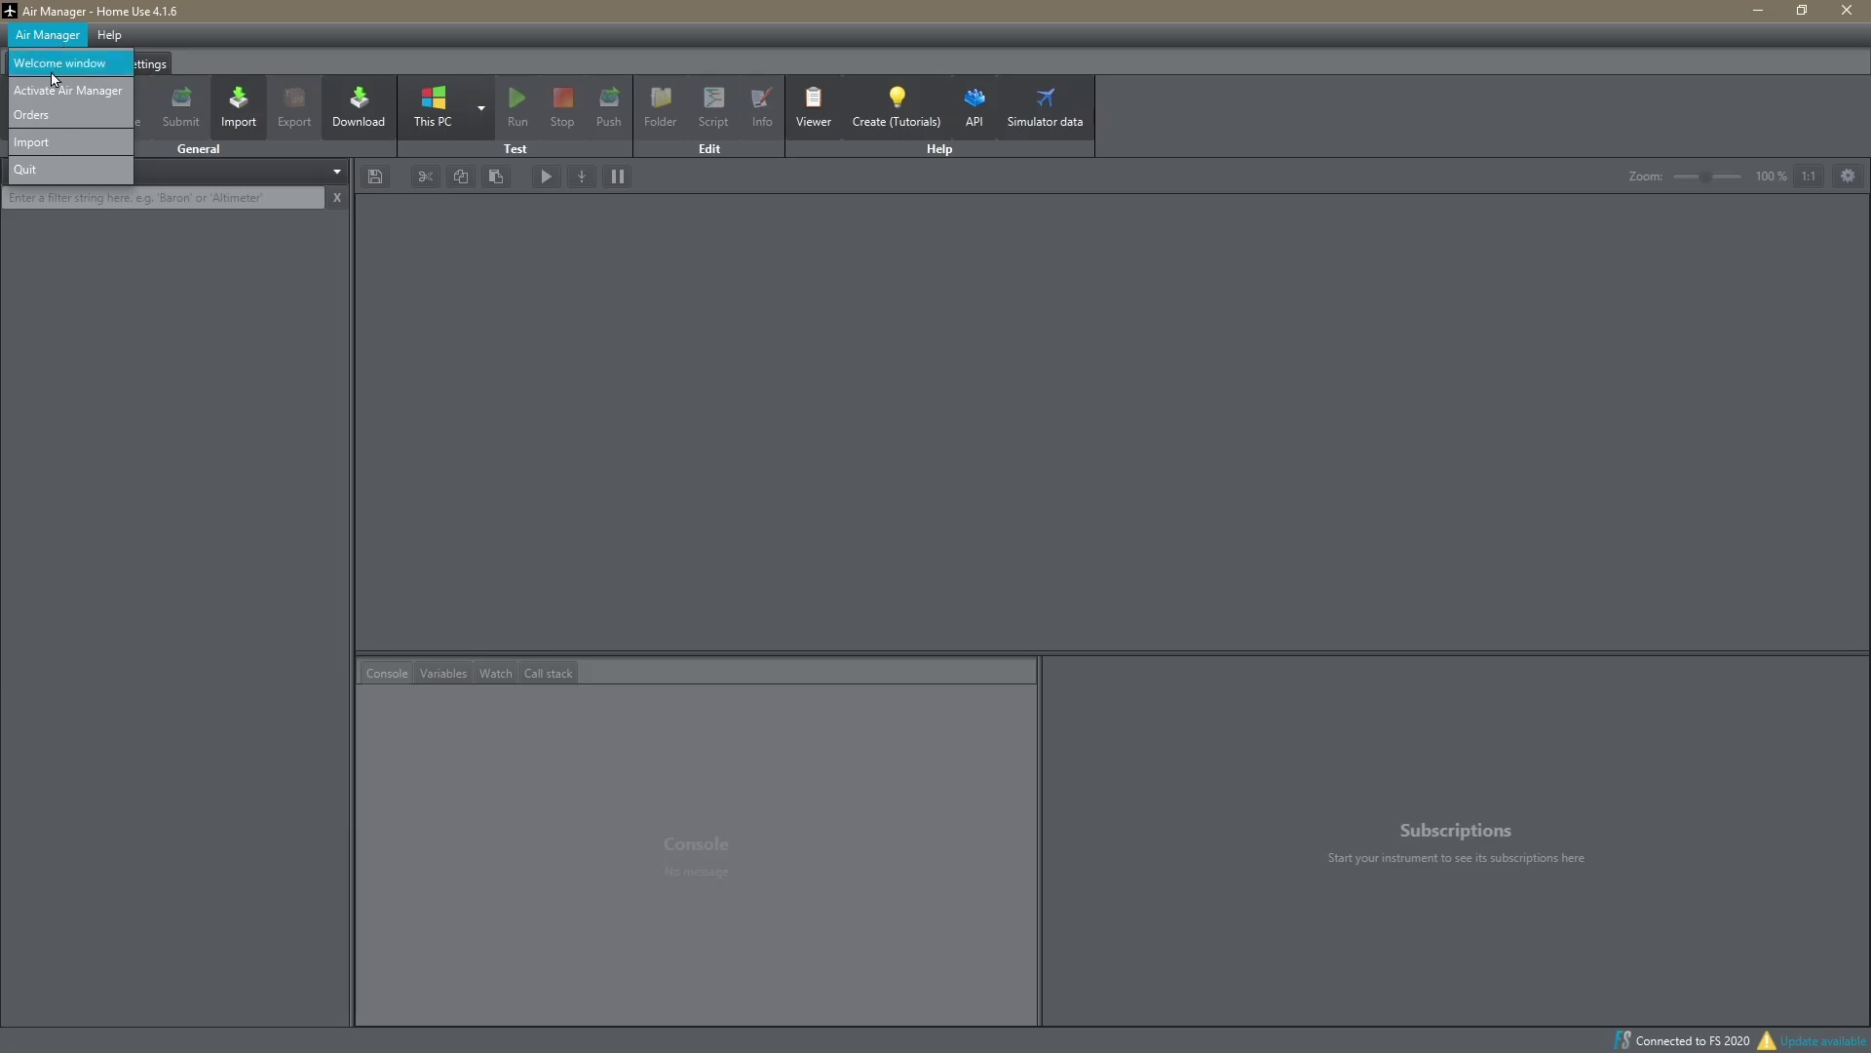
click(237, 294)
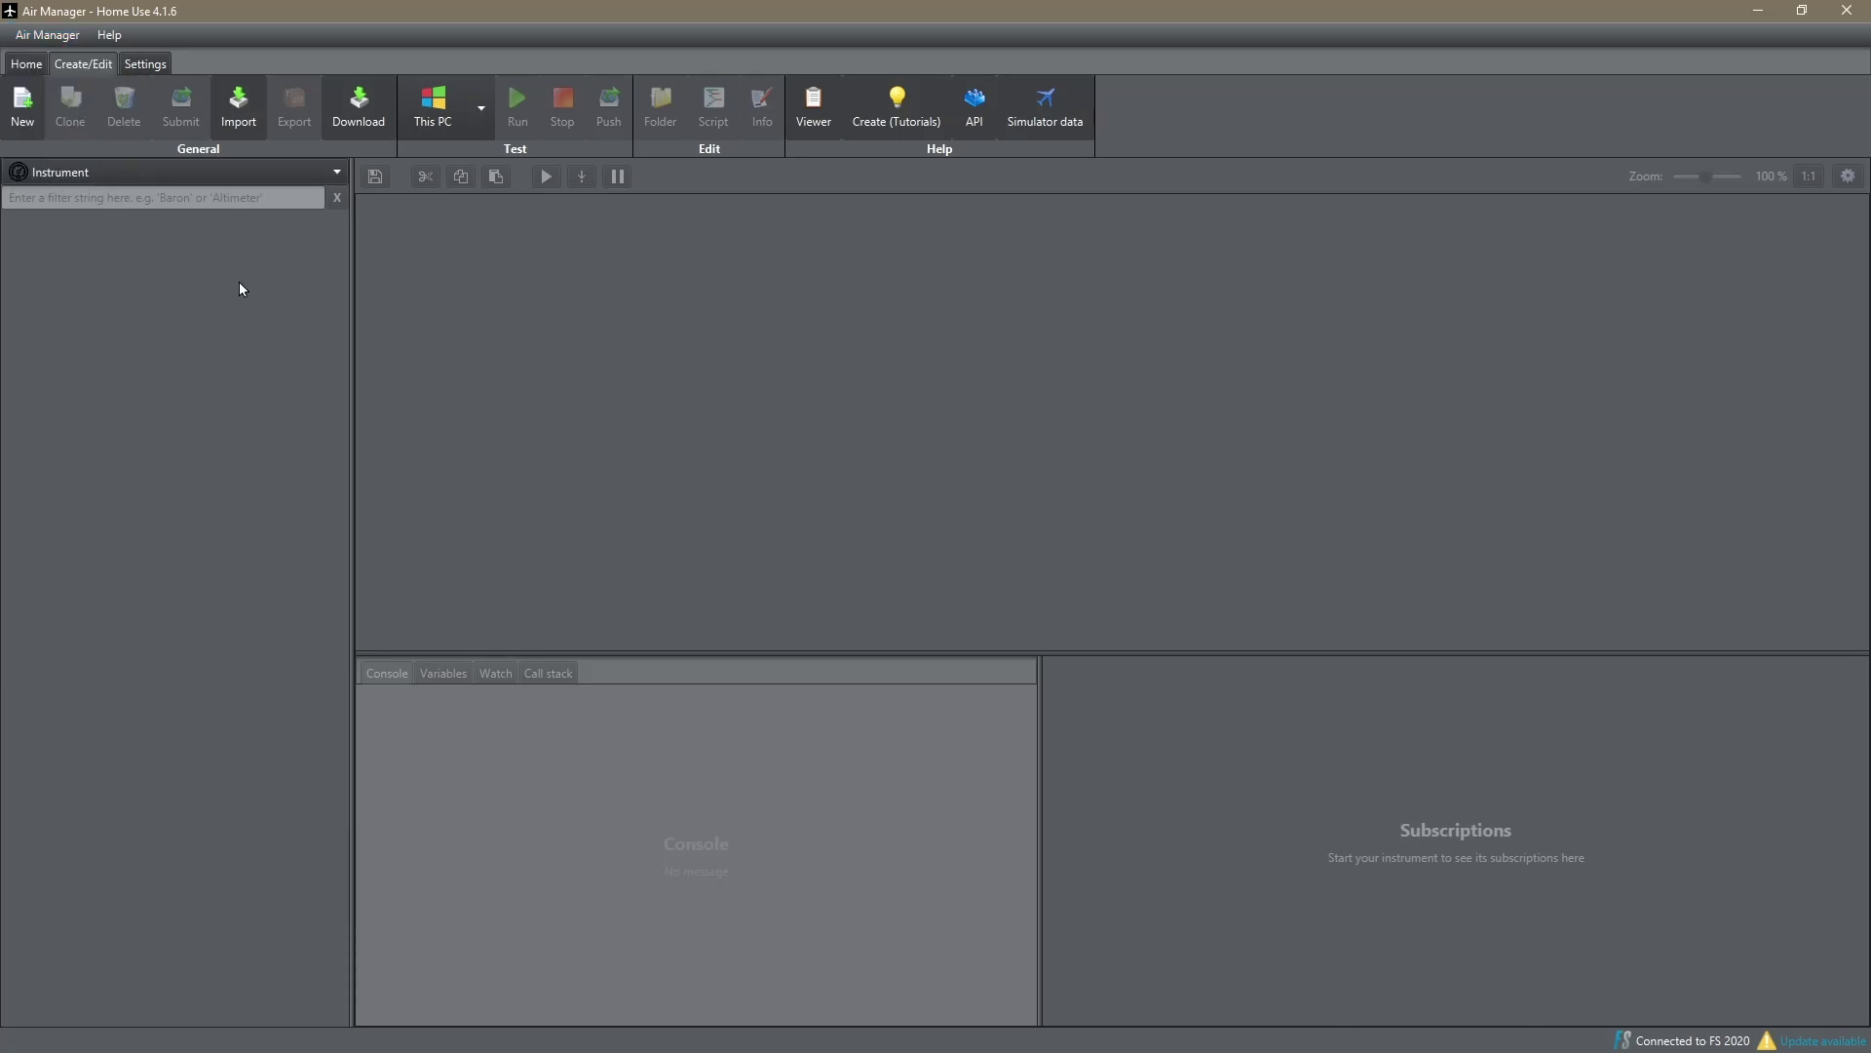
Import the Diamond DA62 panel from the file Diamond DA62 panels v1.siff.
click(238, 122)
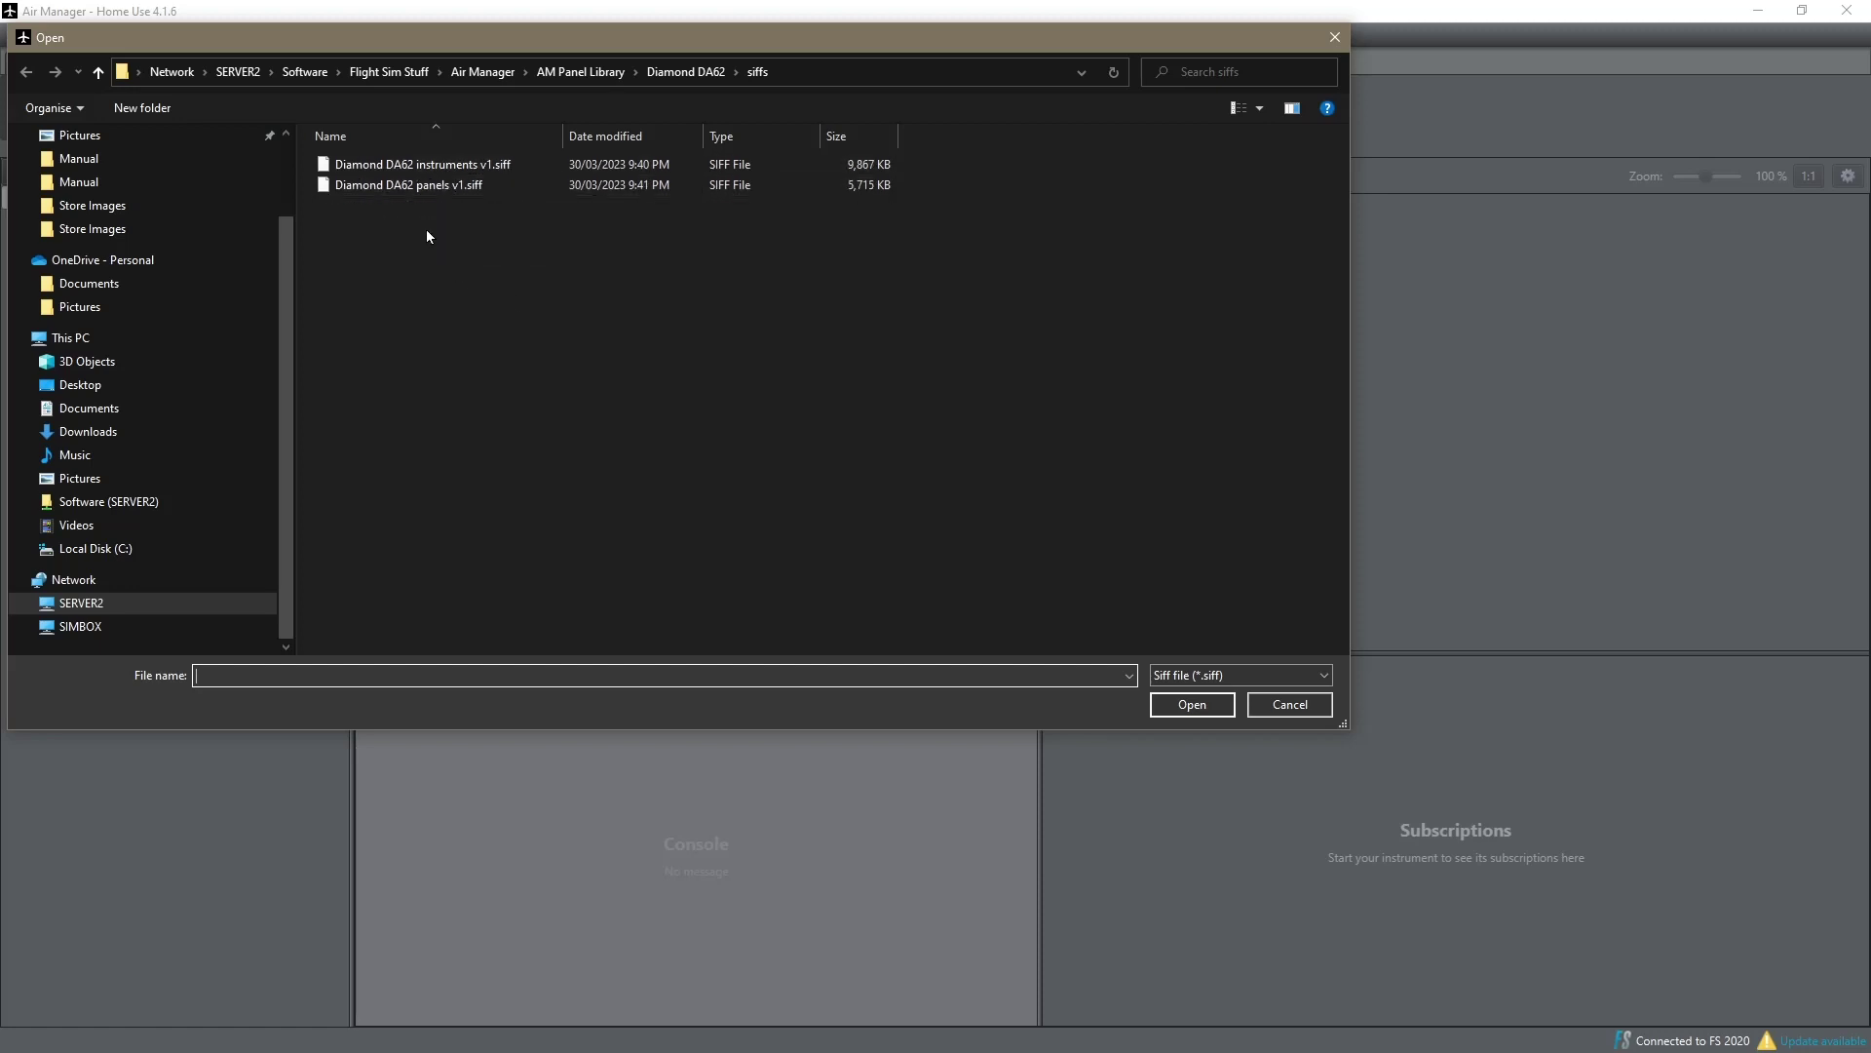
click(423, 185)
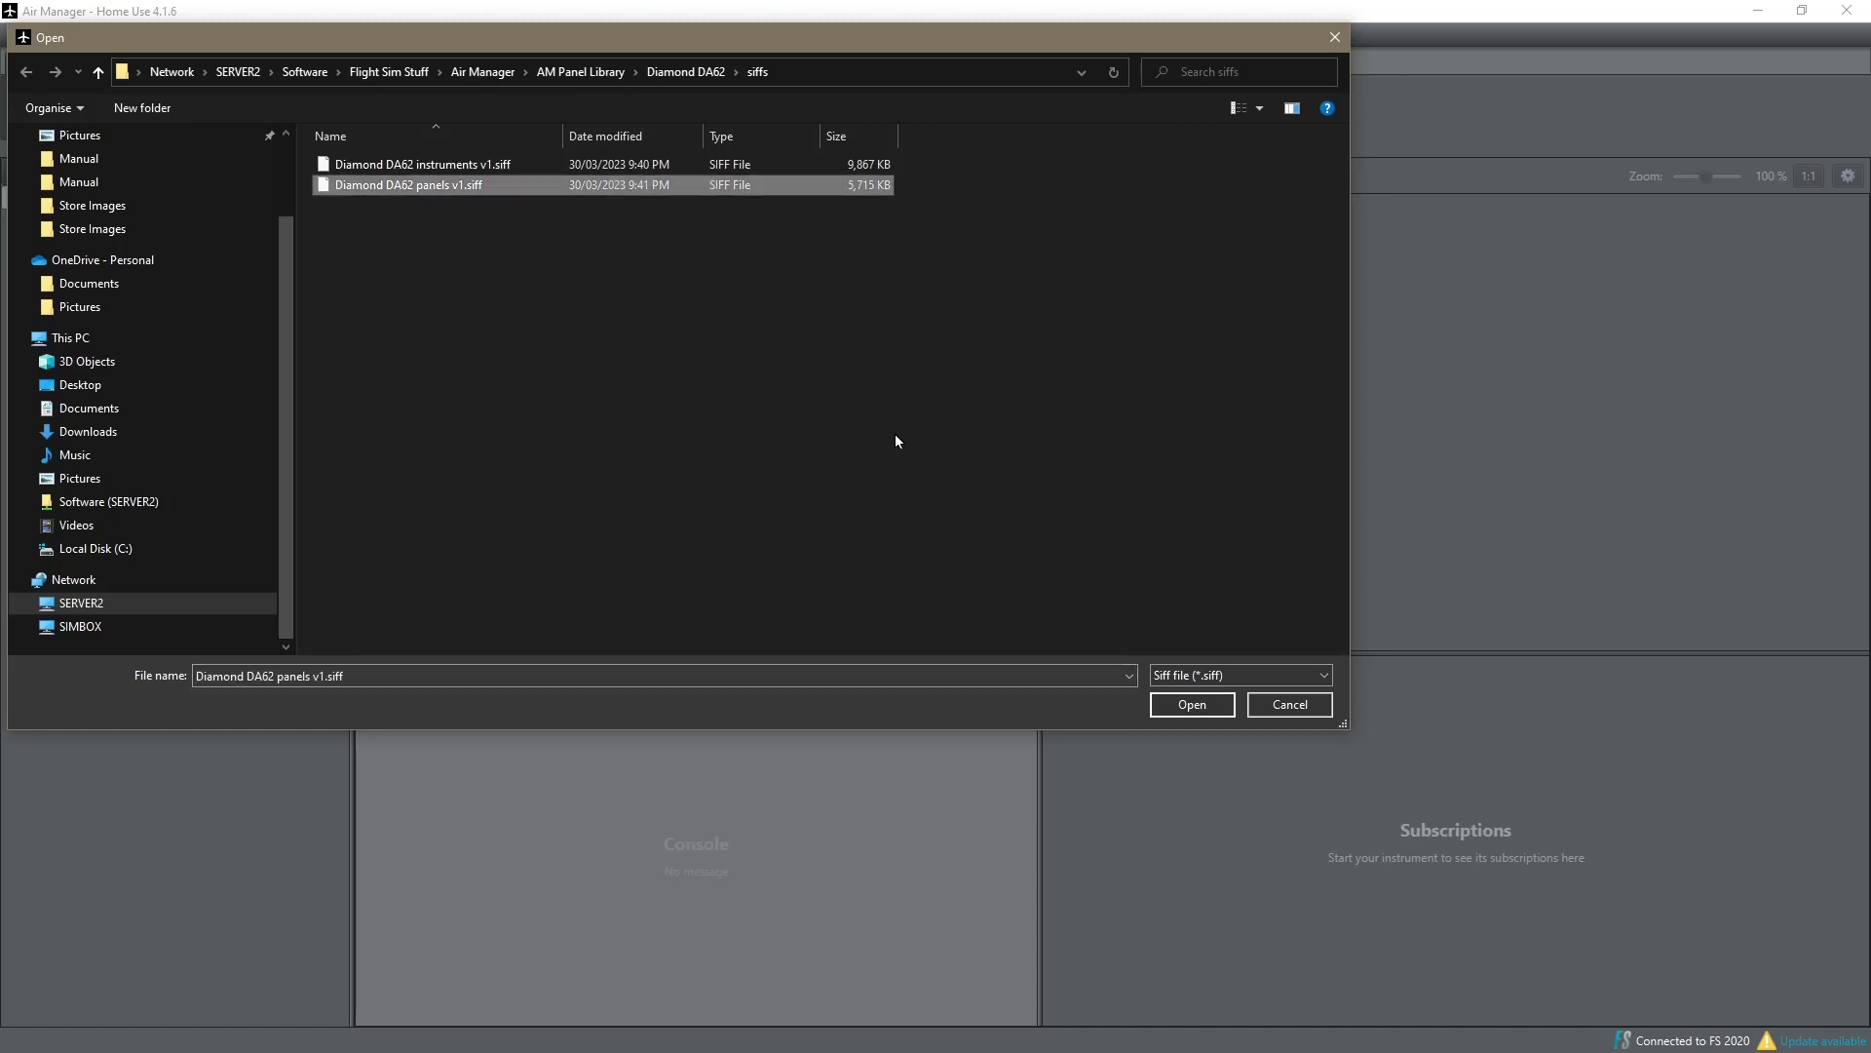
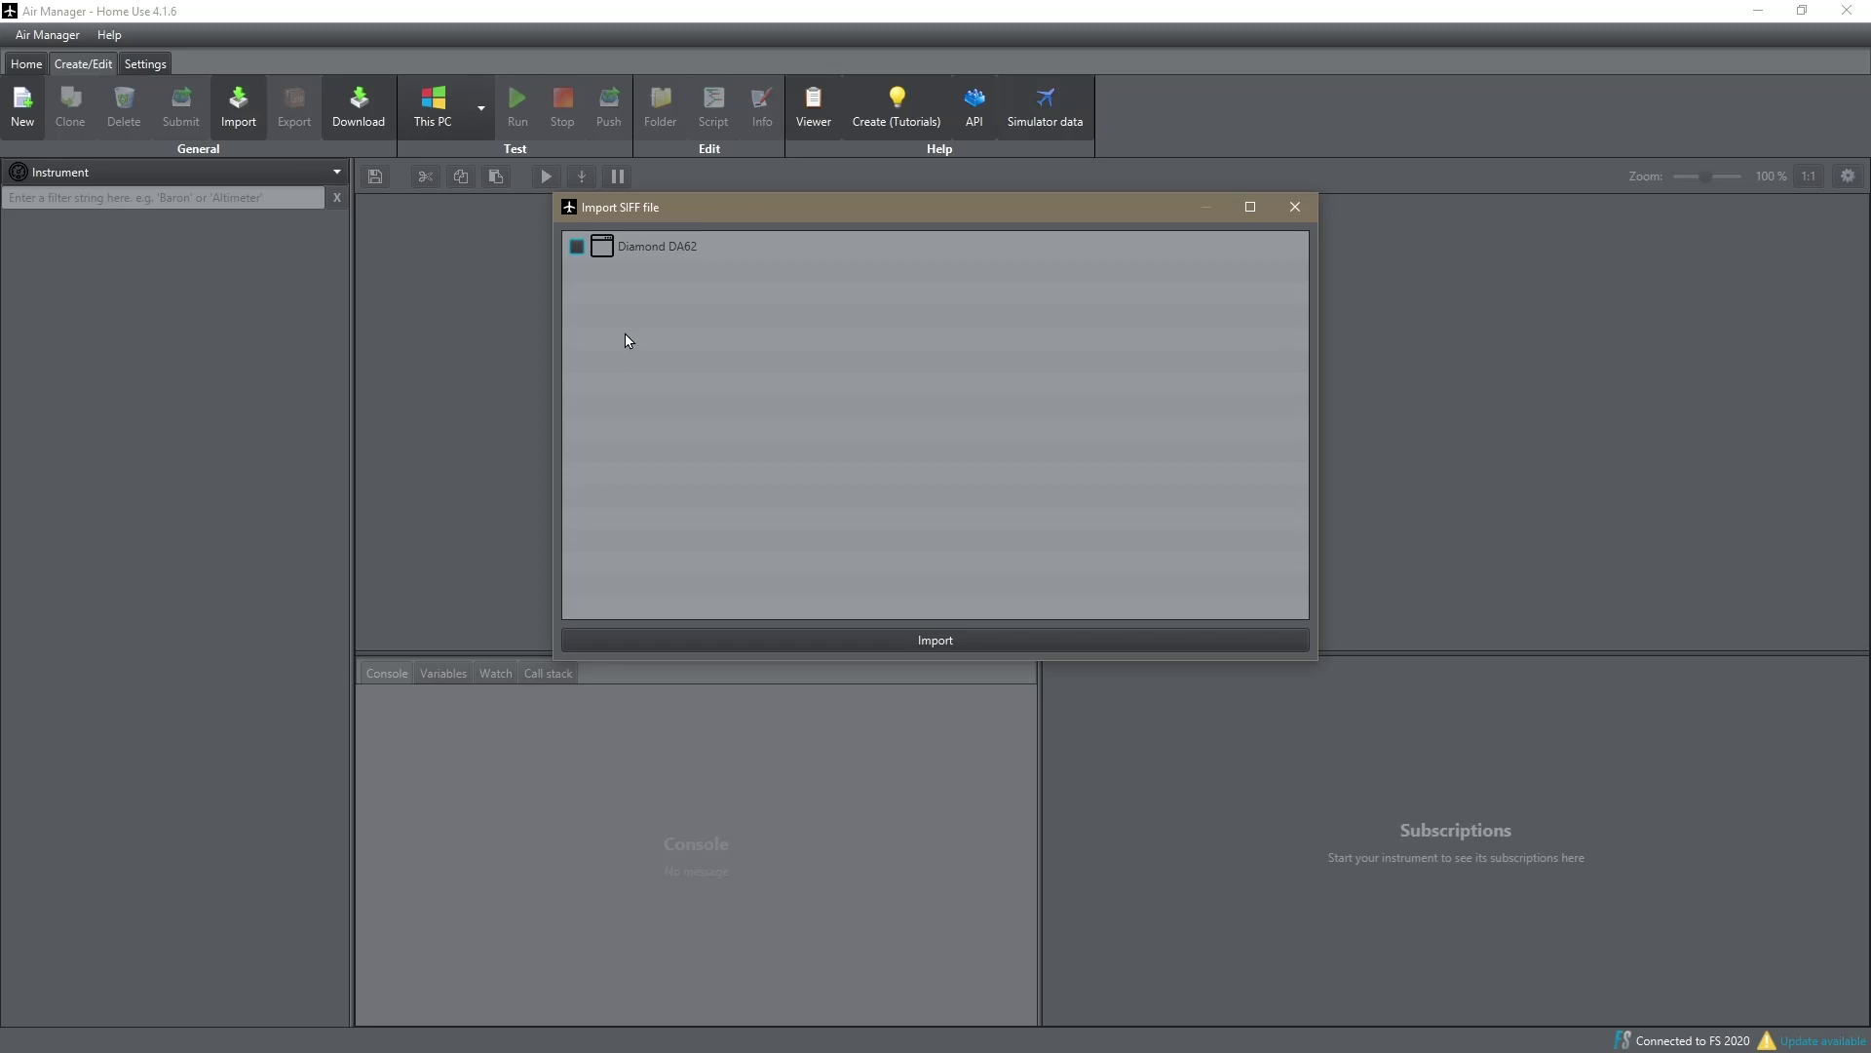
click(577, 247)
click(938, 643)
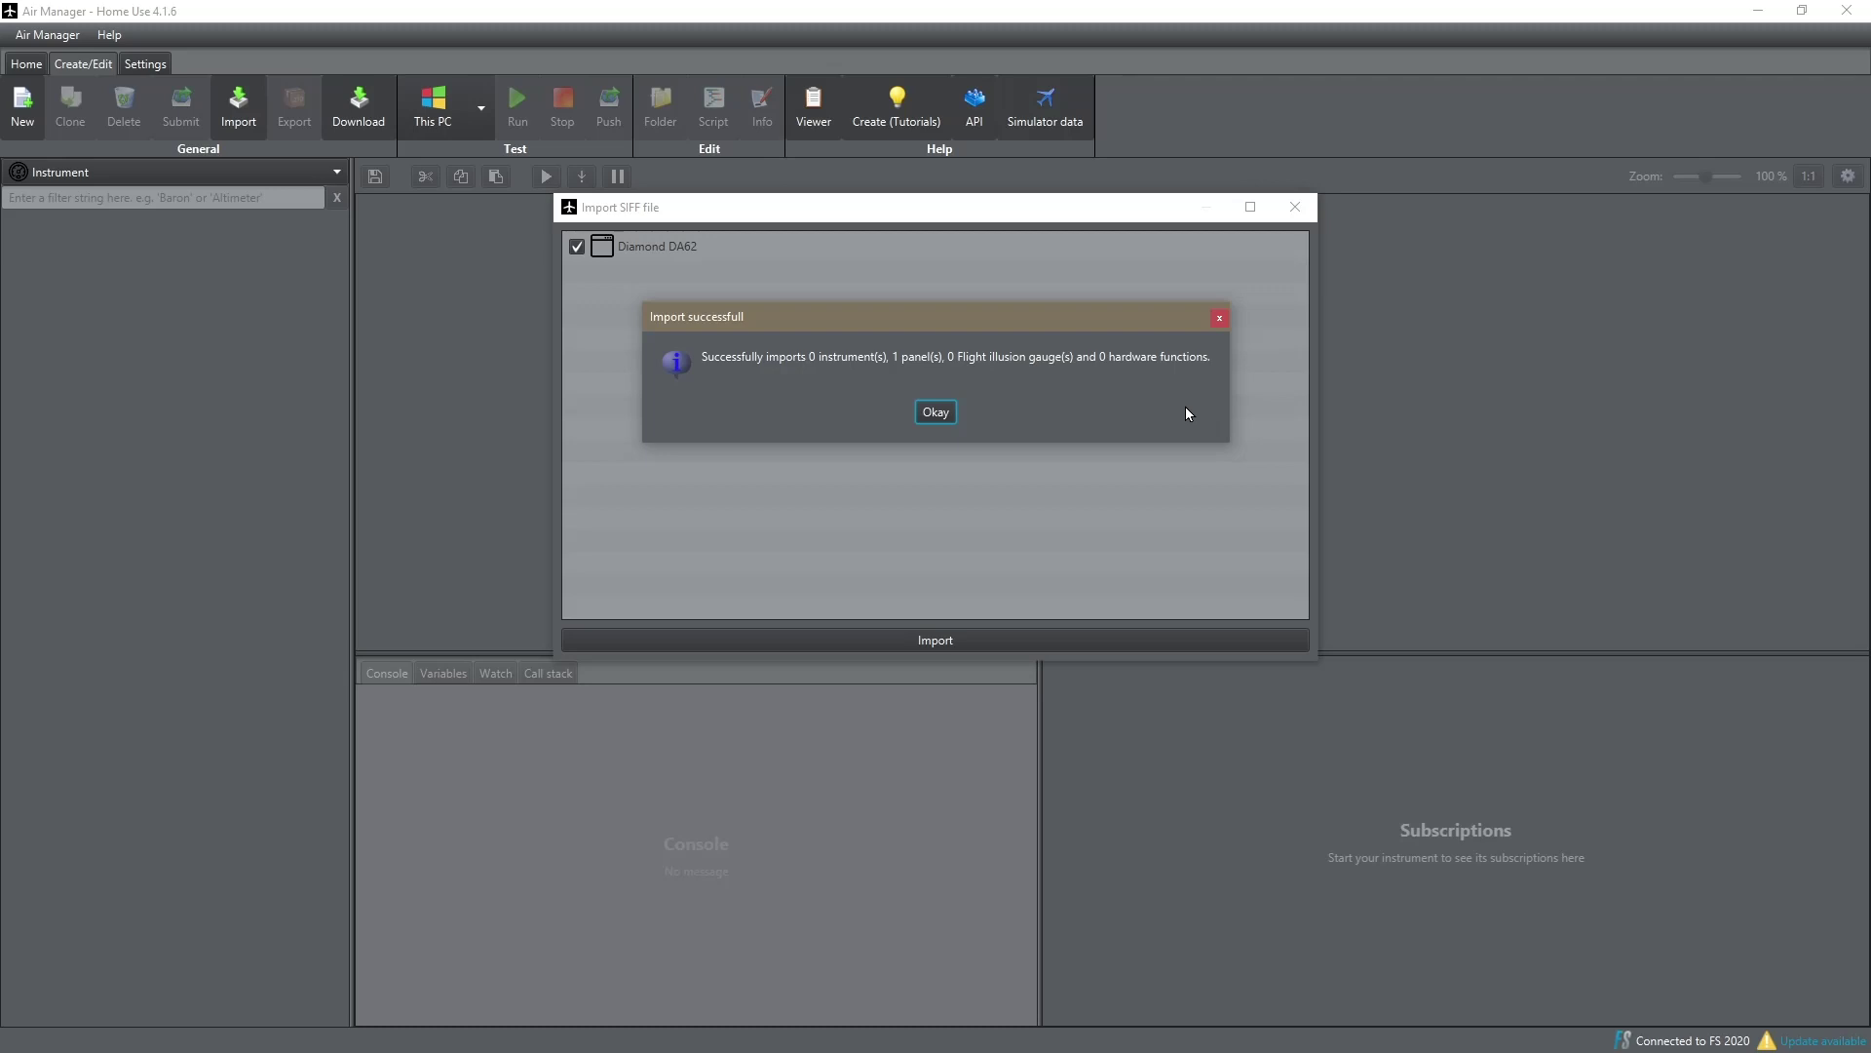
click(934, 412)
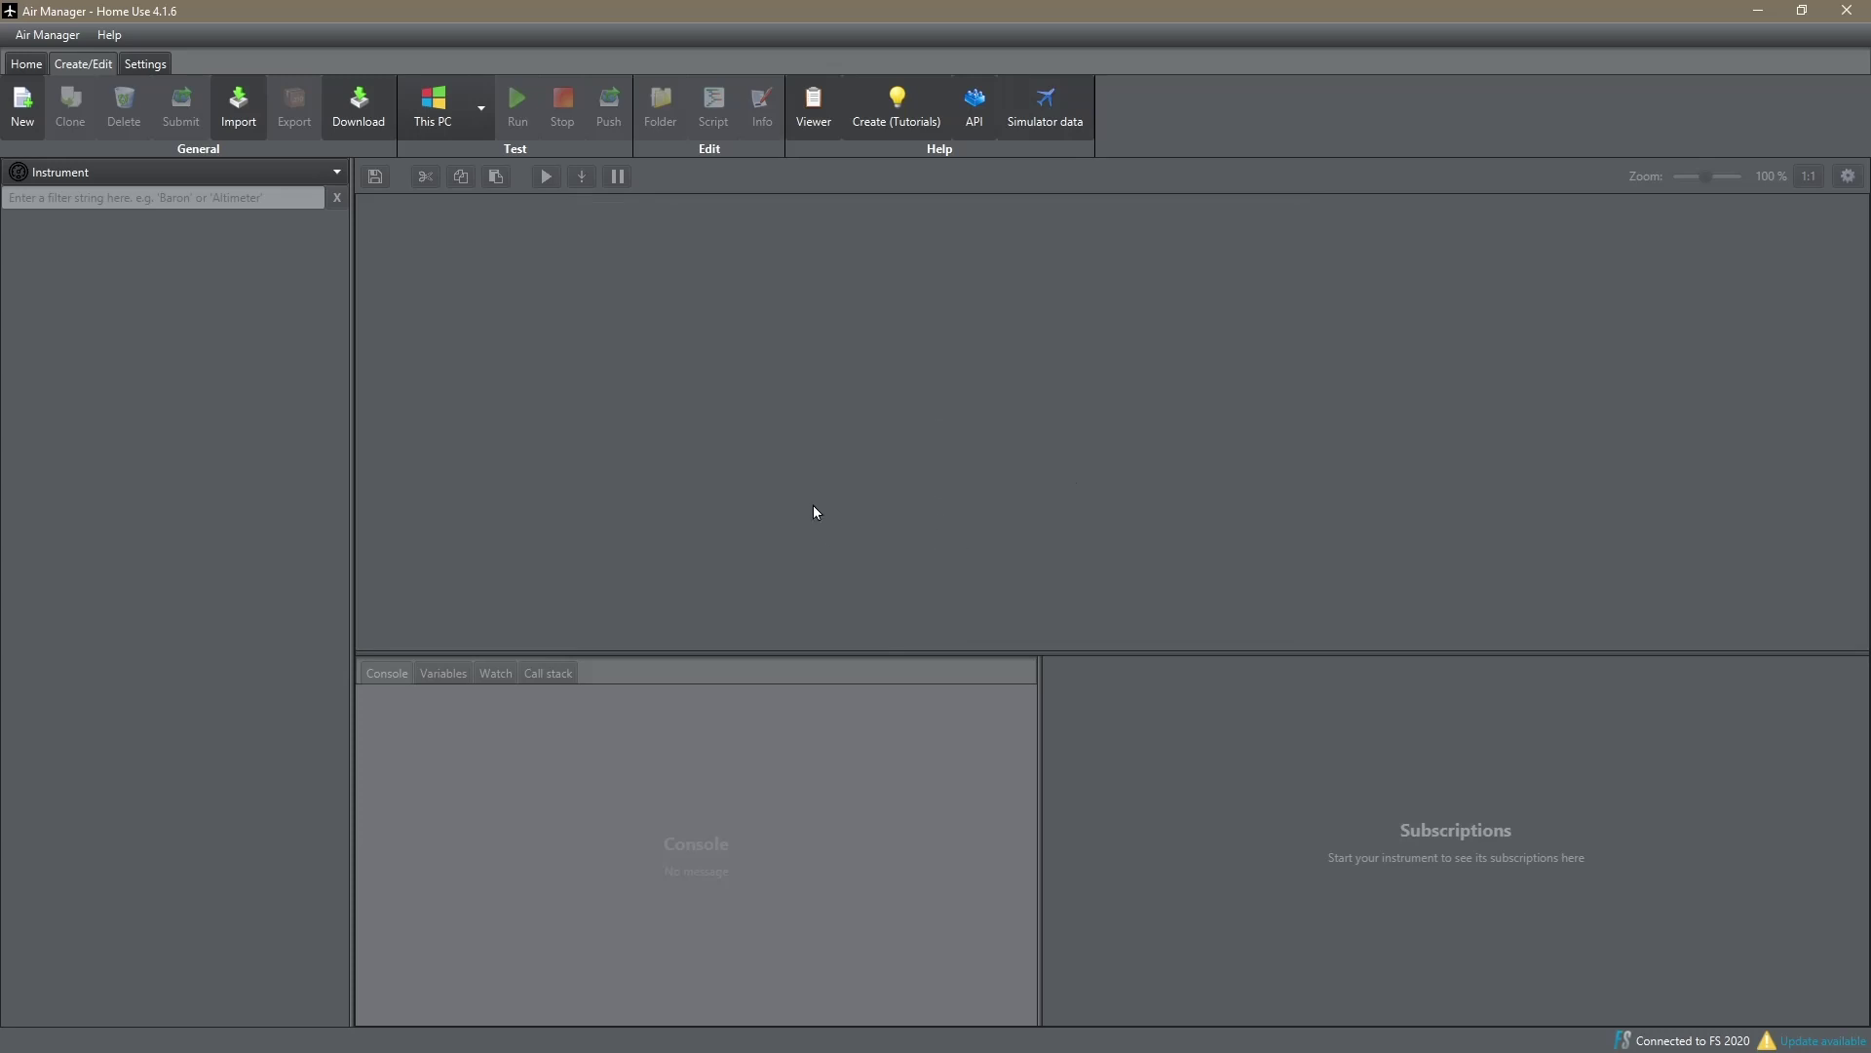
Show the panel library and view the script and properties of the imported Diamond DA62 panel.
click(339, 170)
click(68, 228)
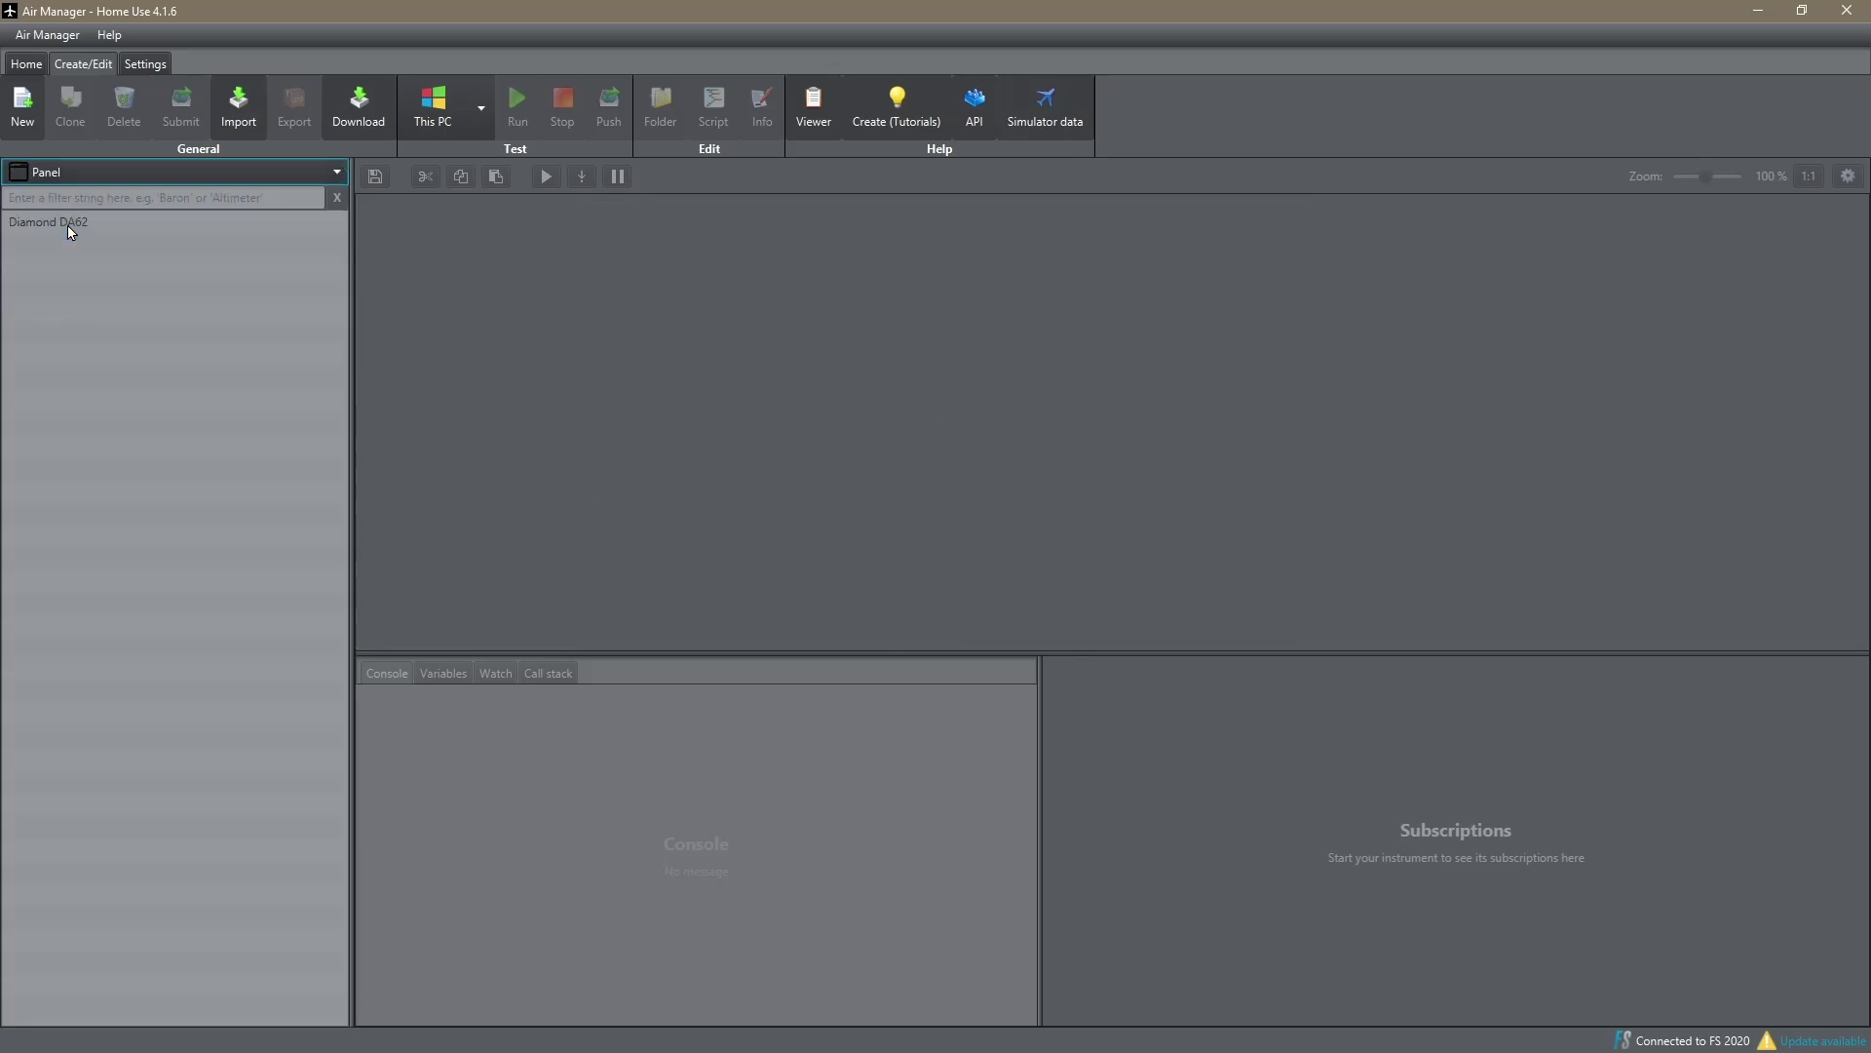
click(56, 226)
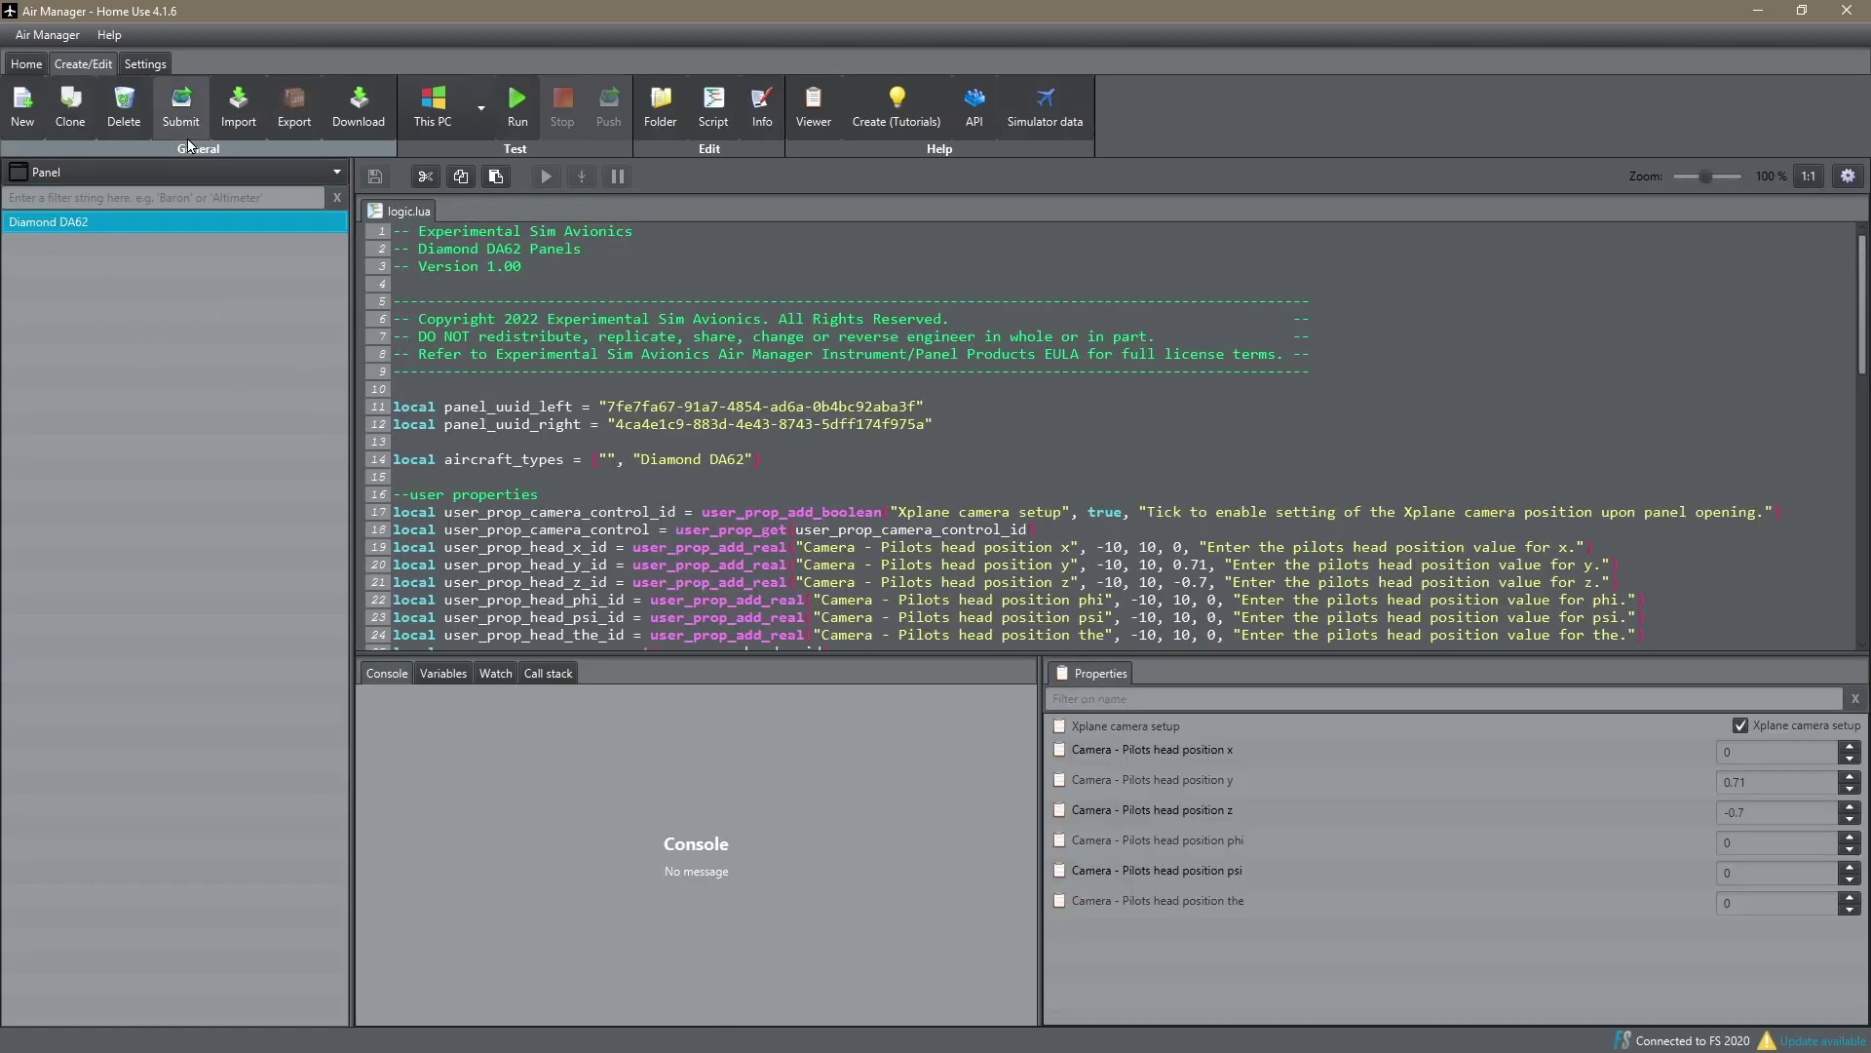
Switch to the instrument library and import all instruments from Diamond DA62 instruments v1.siff.
click(337, 173)
click(102, 195)
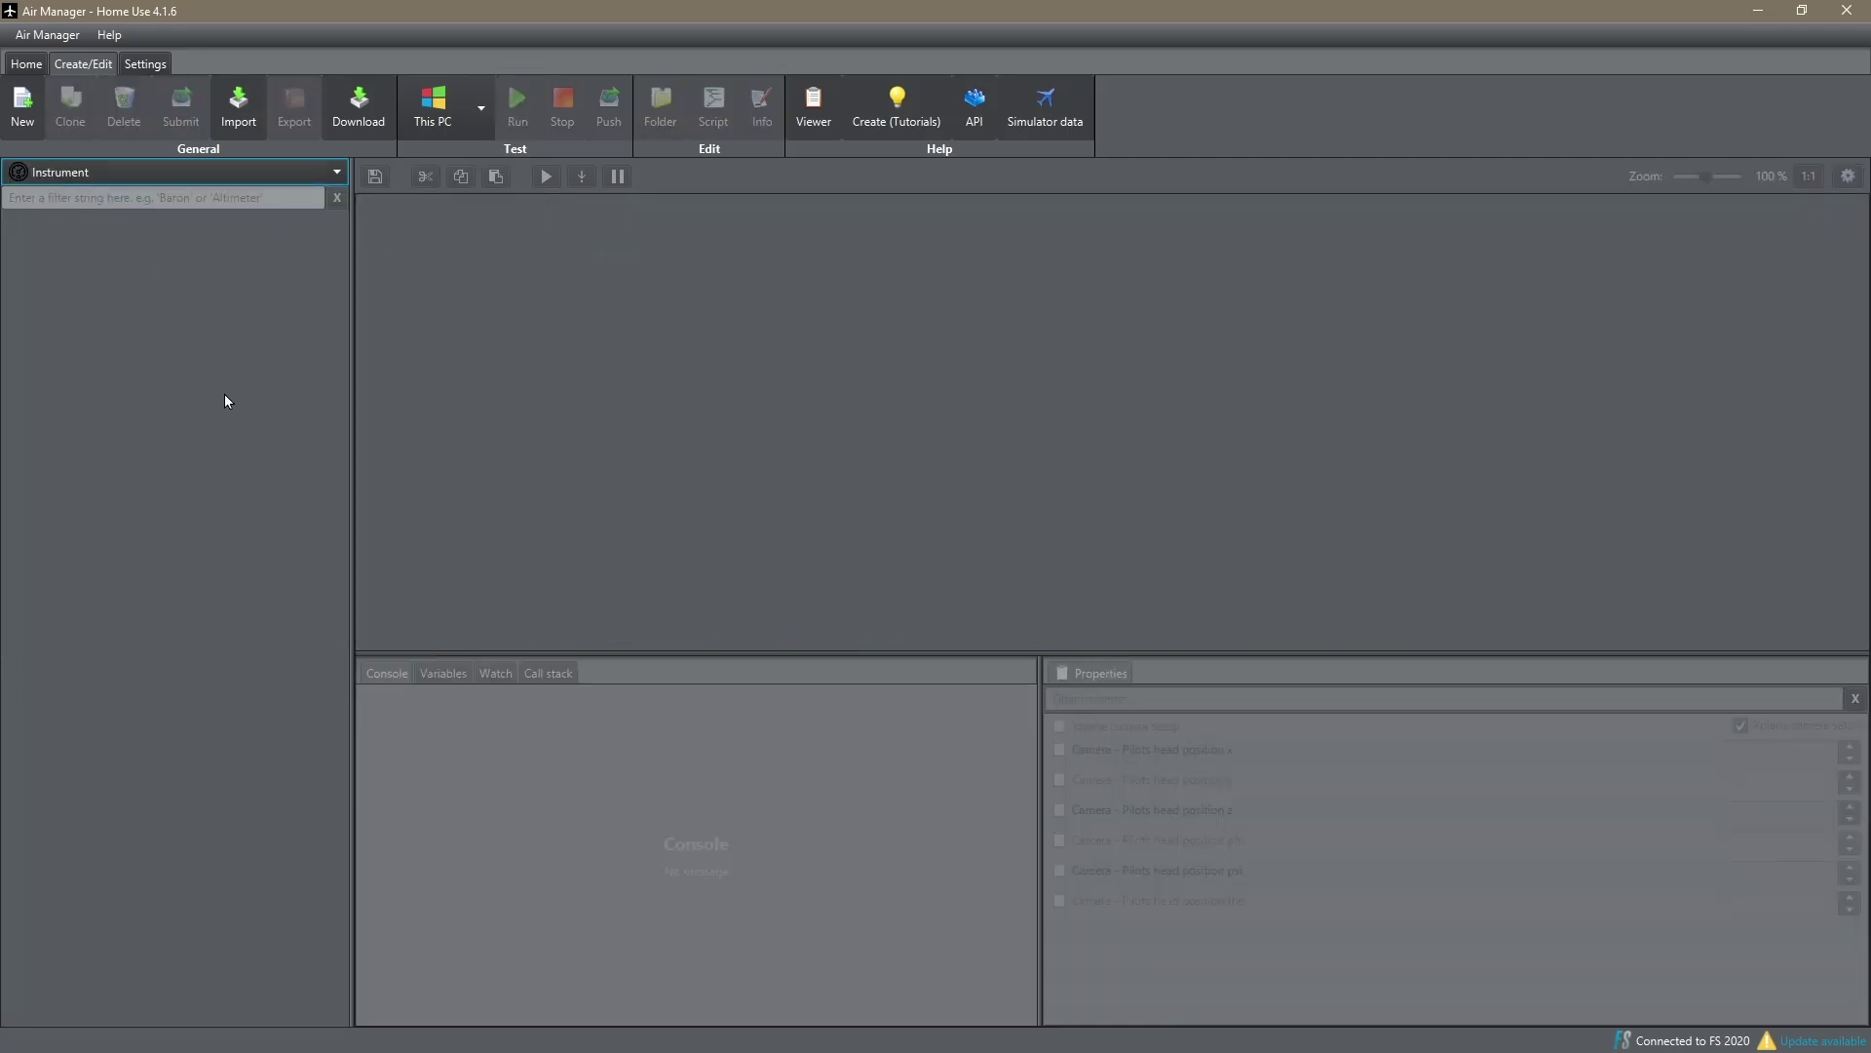
click(234, 105)
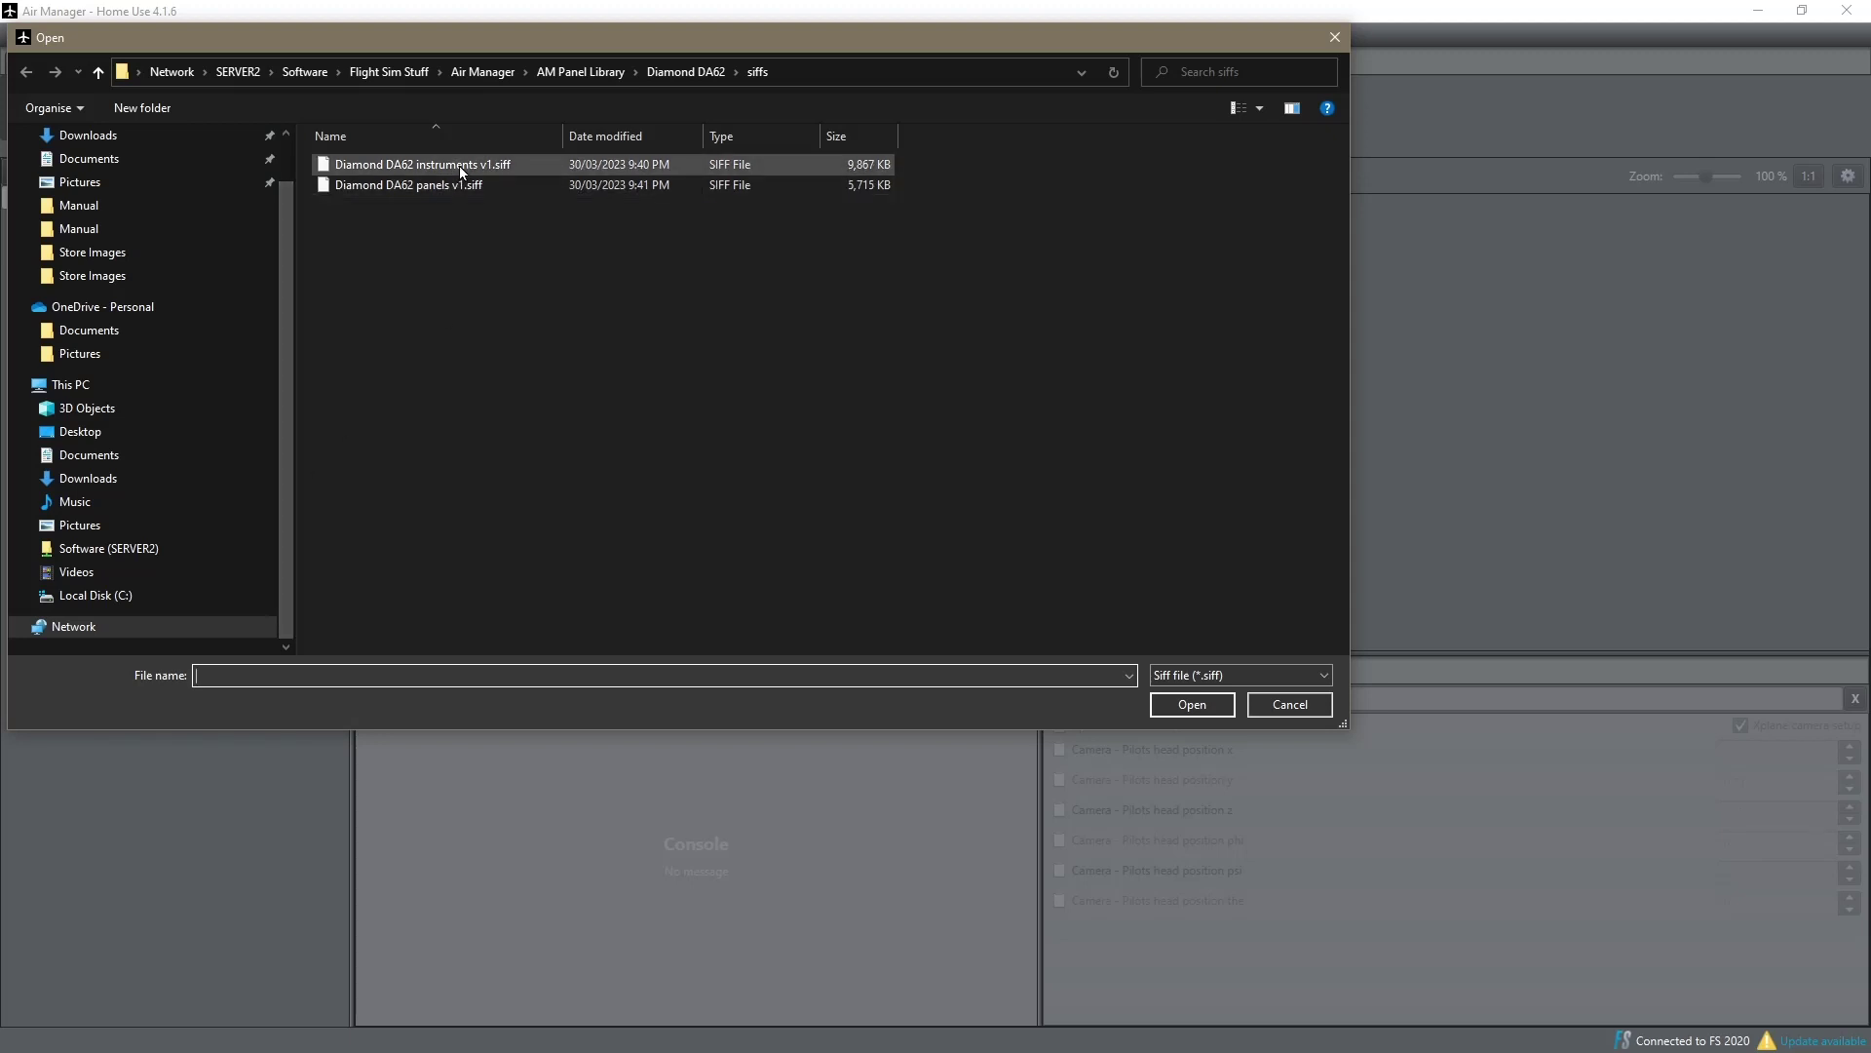
click(454, 167)
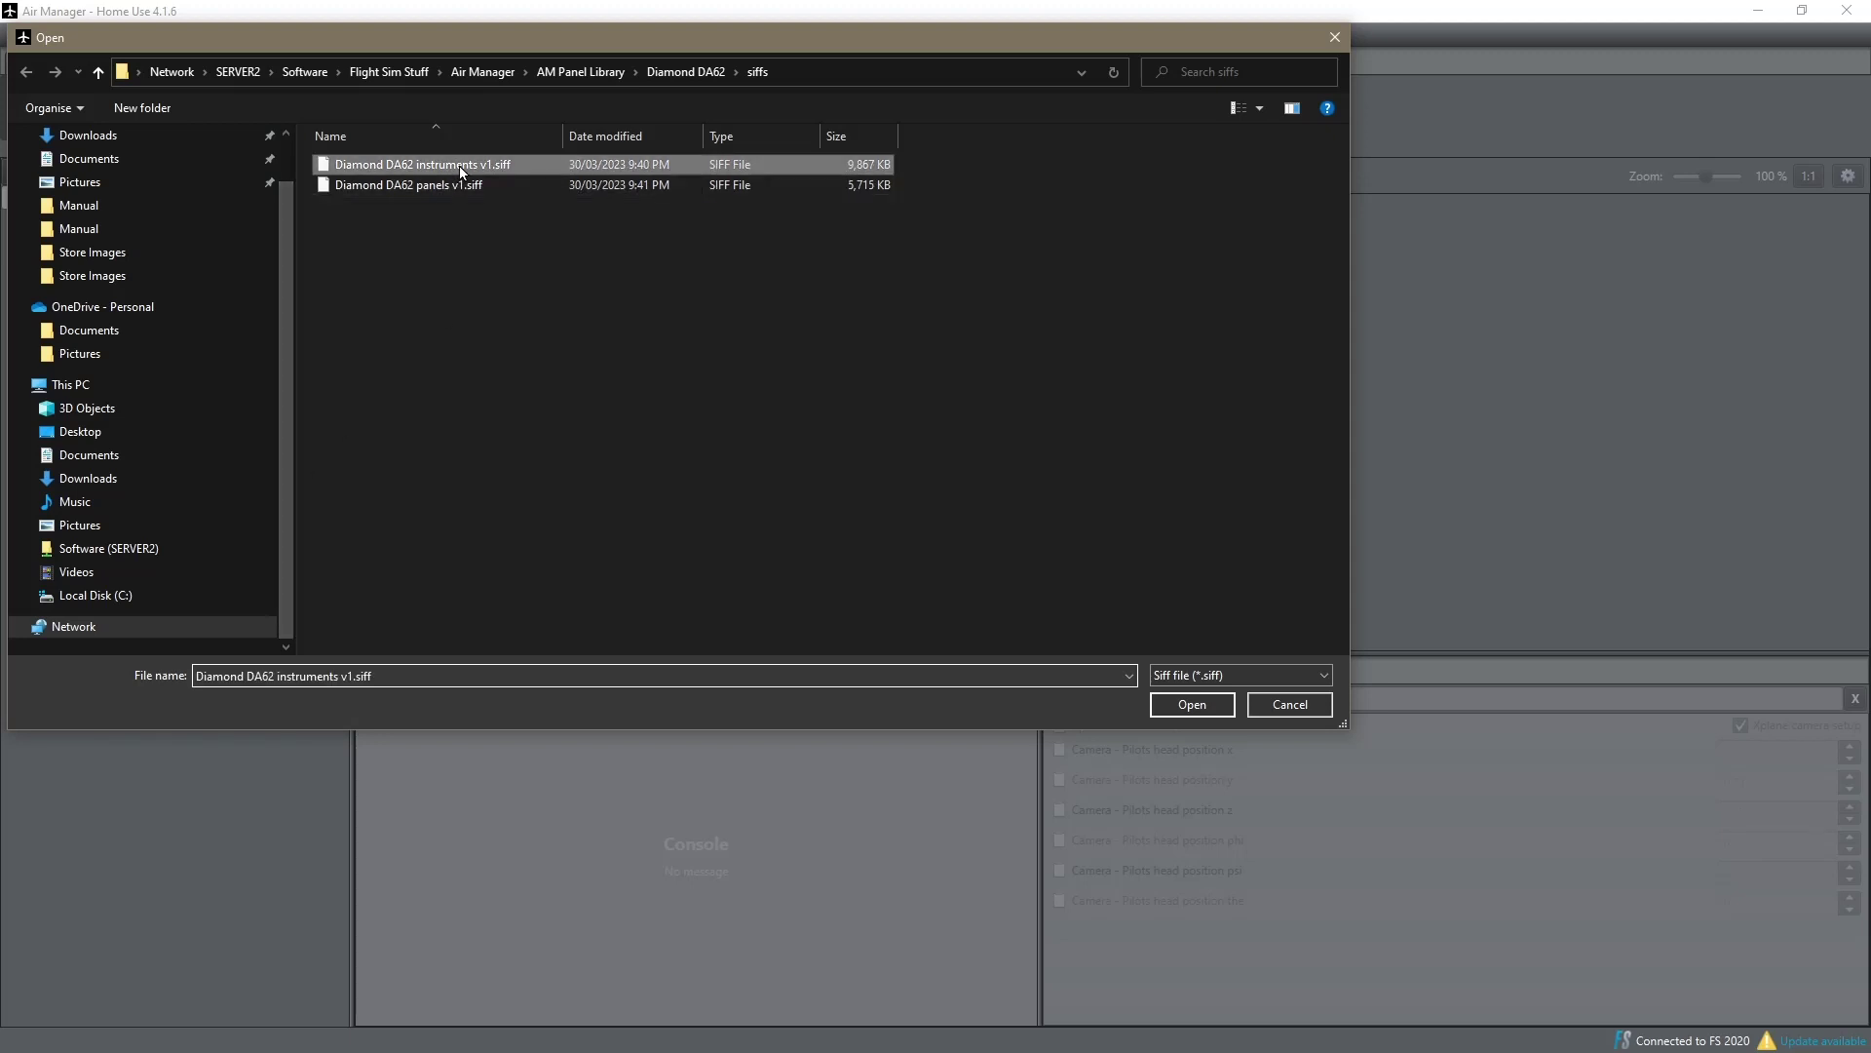
click(1195, 706)
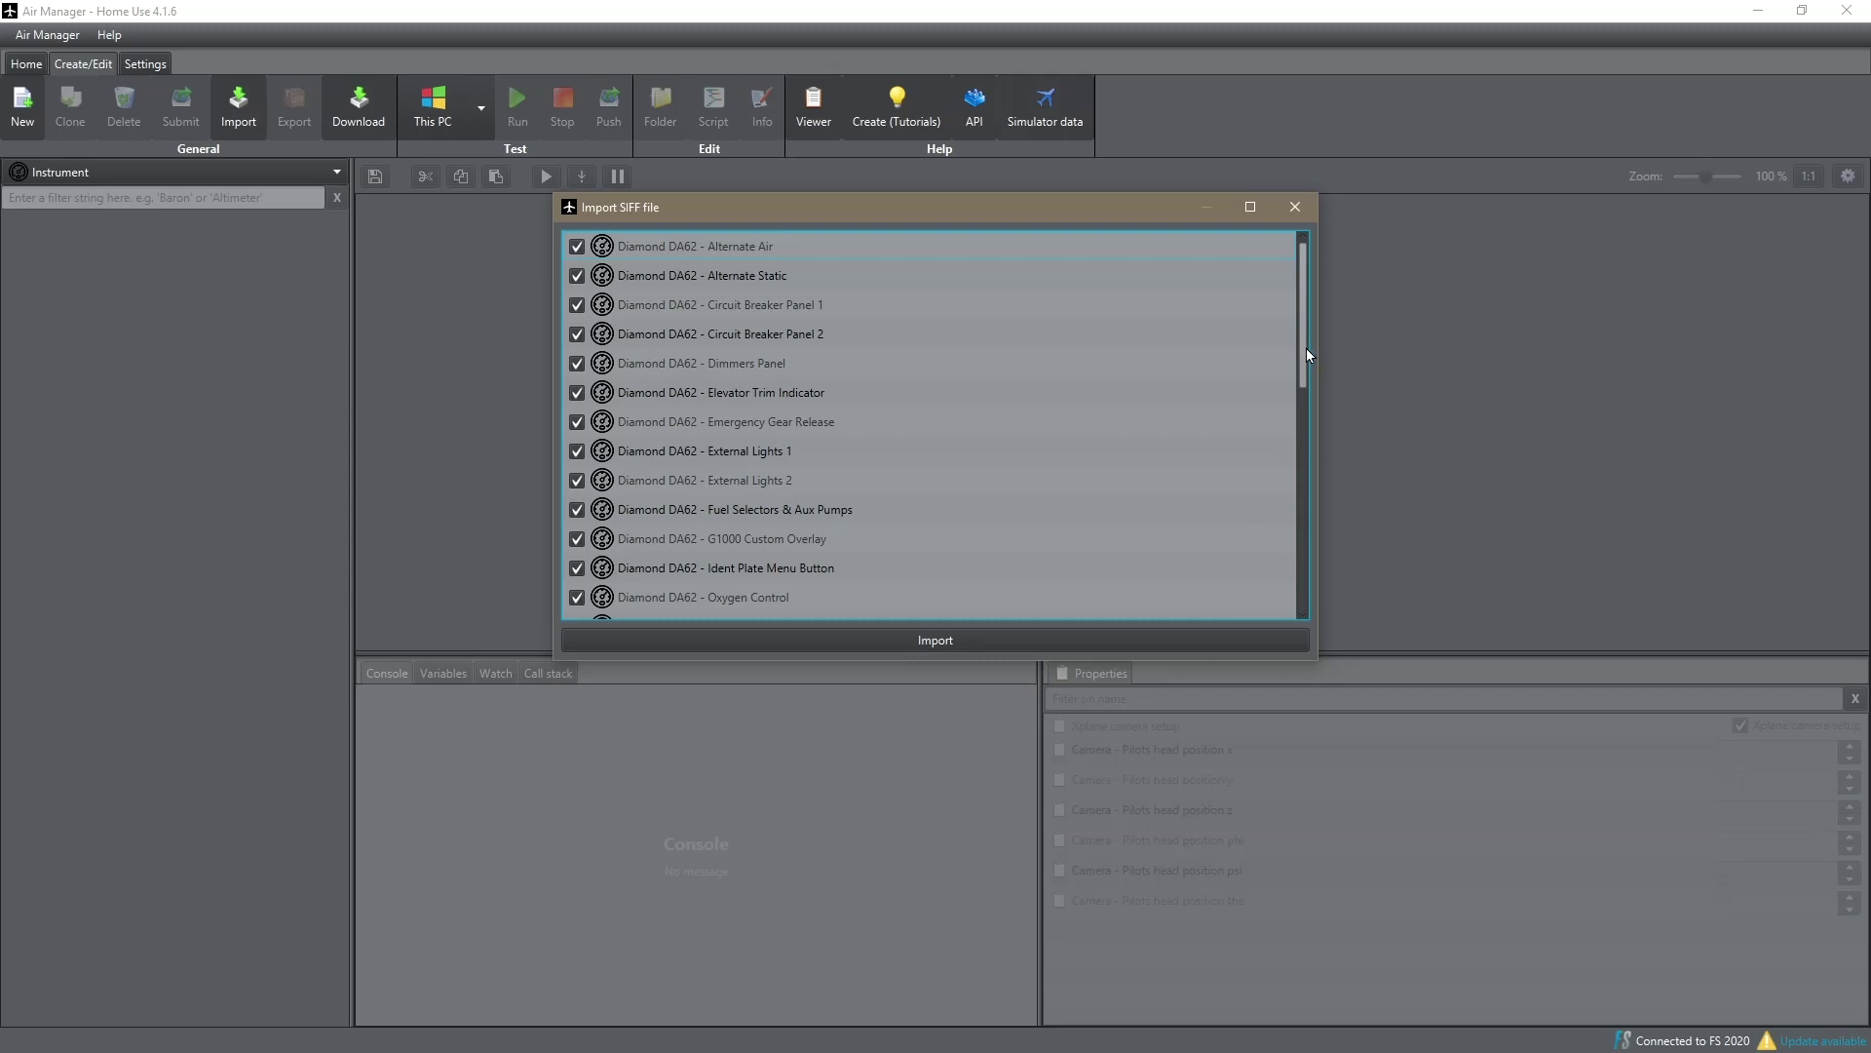
drag(1306, 348, 1310, 306)
click(933, 640)
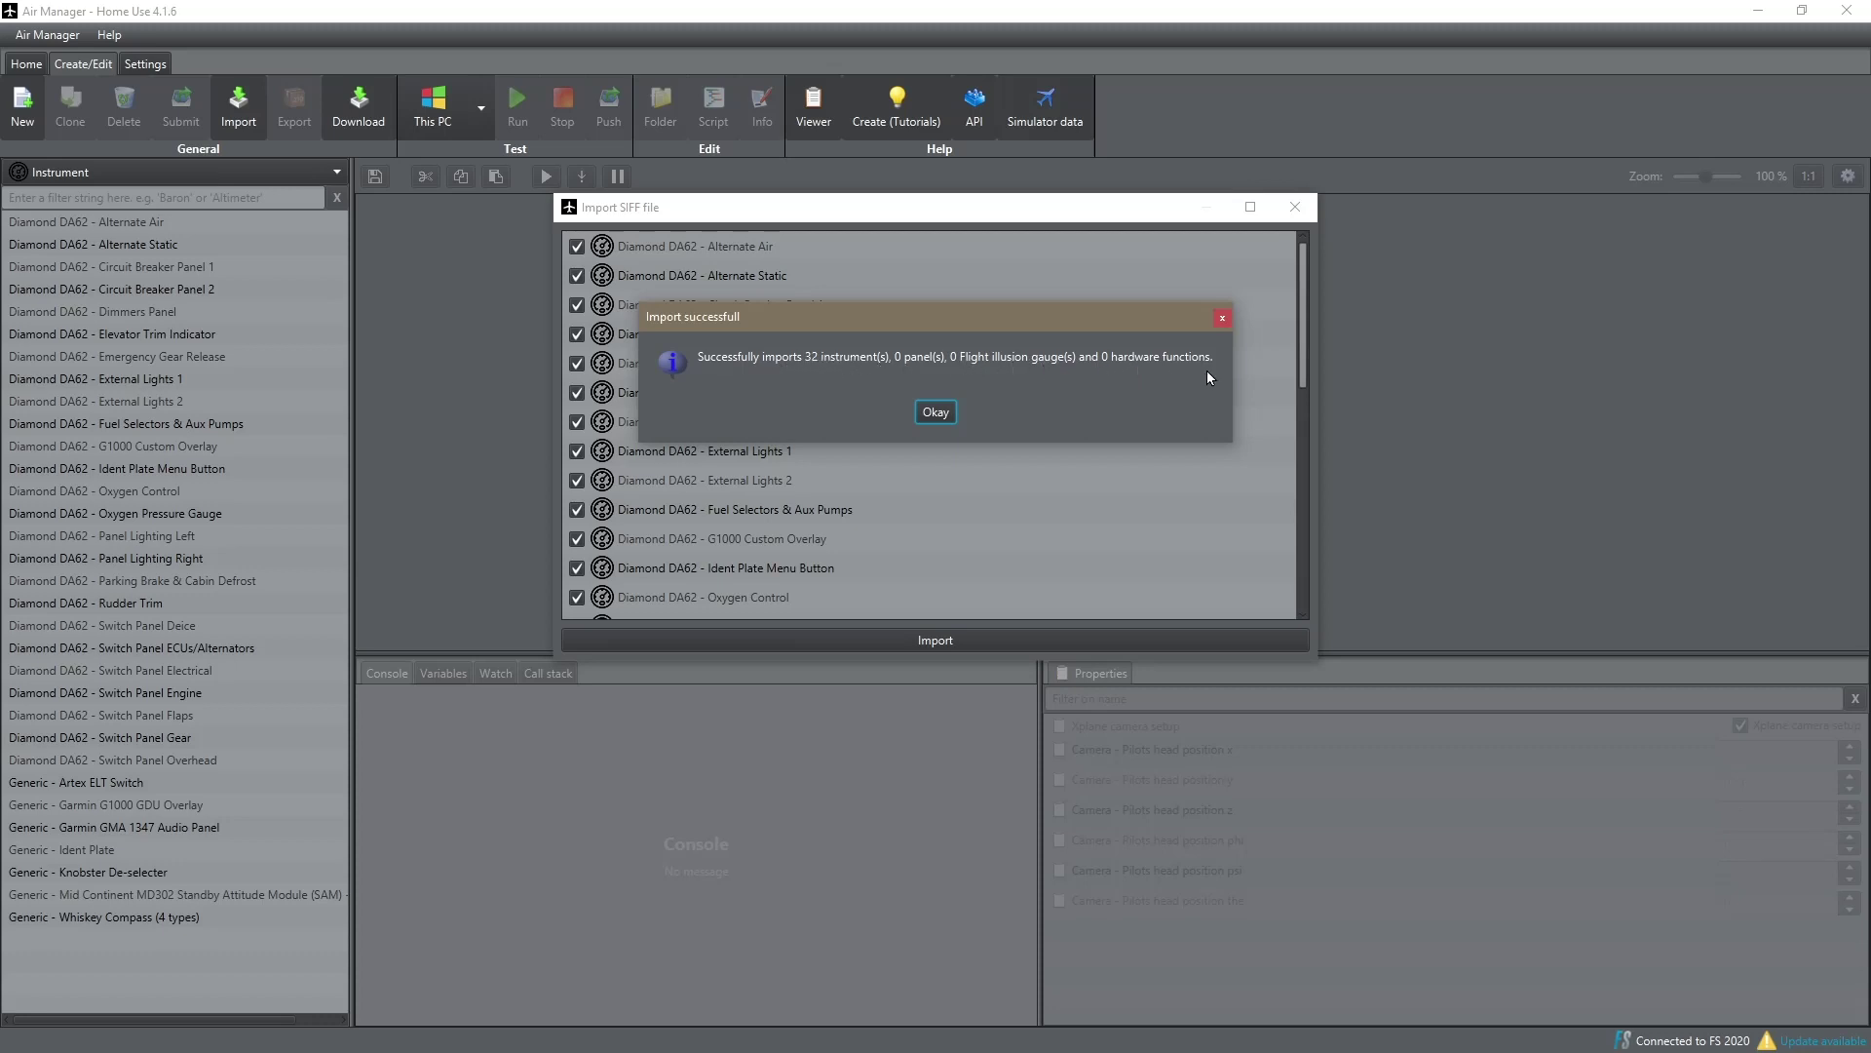
click(935, 412)
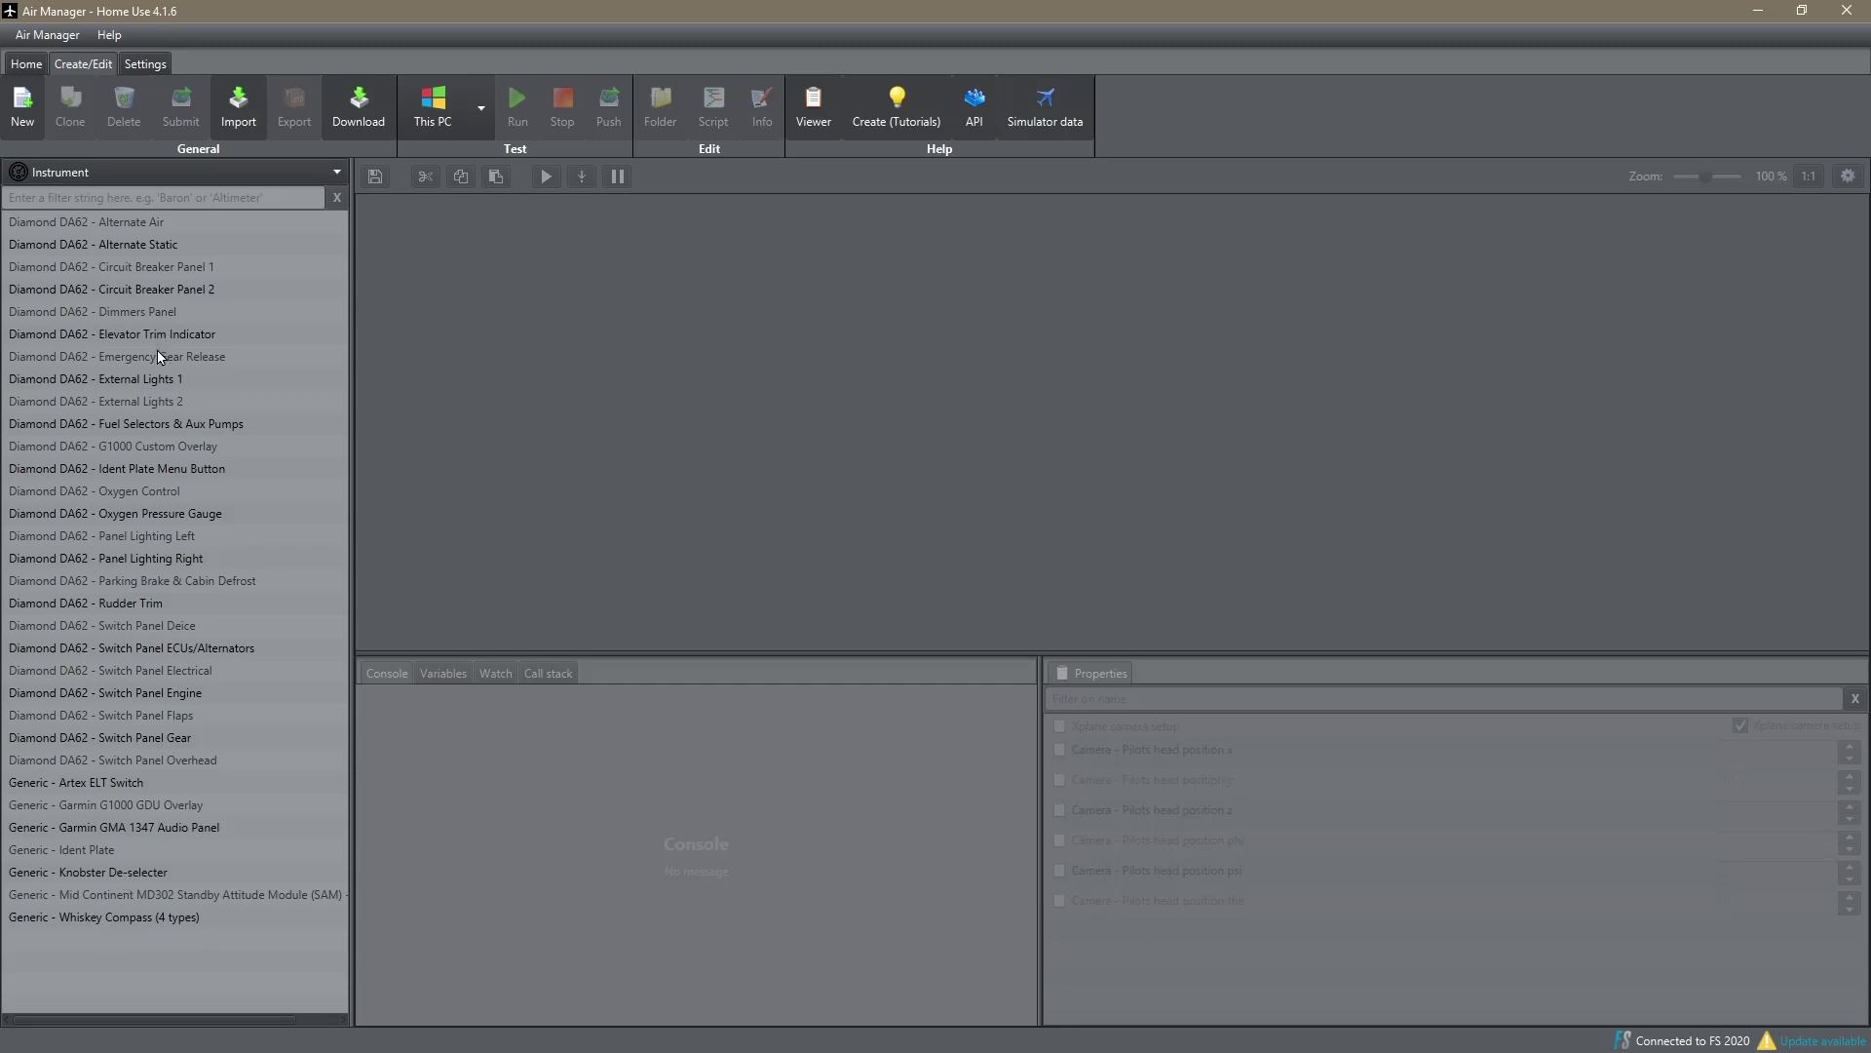
Add a blank panel to Air Manager's Home device tree, assigned to Display 2 (1920x1080).
click(27, 64)
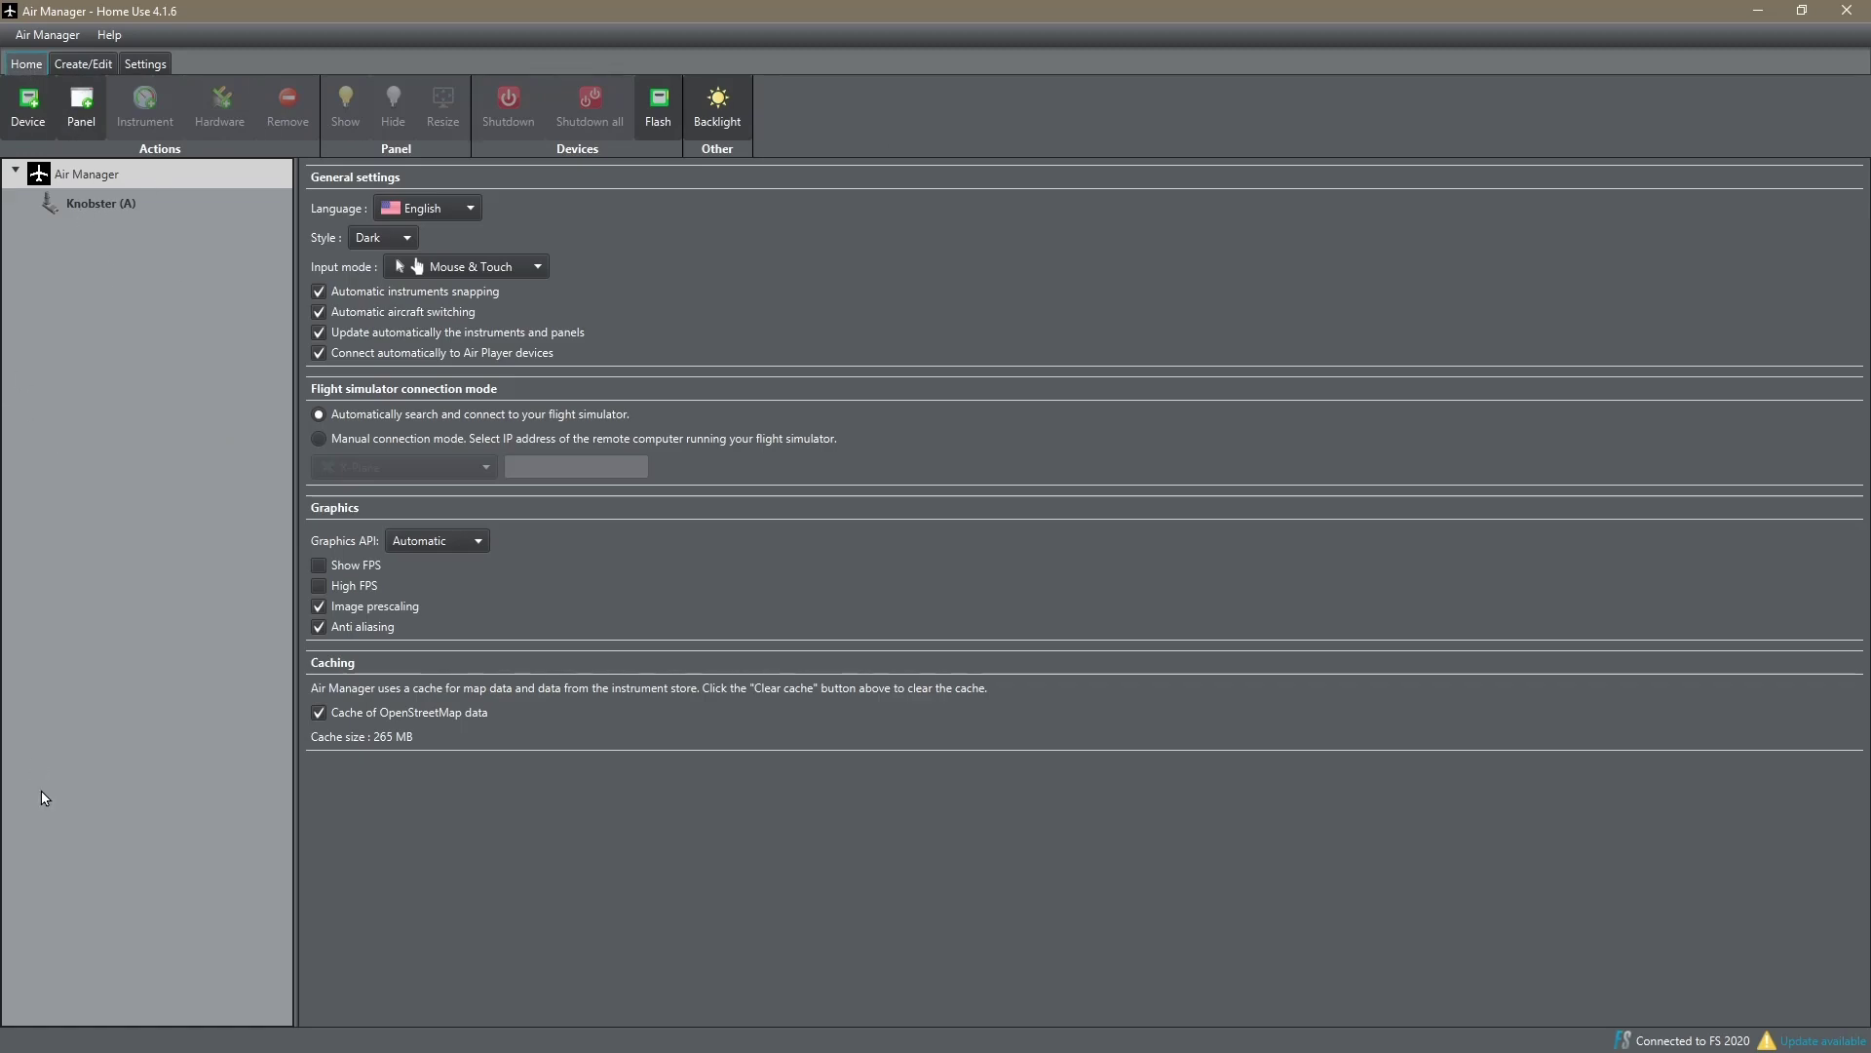
click(86, 64)
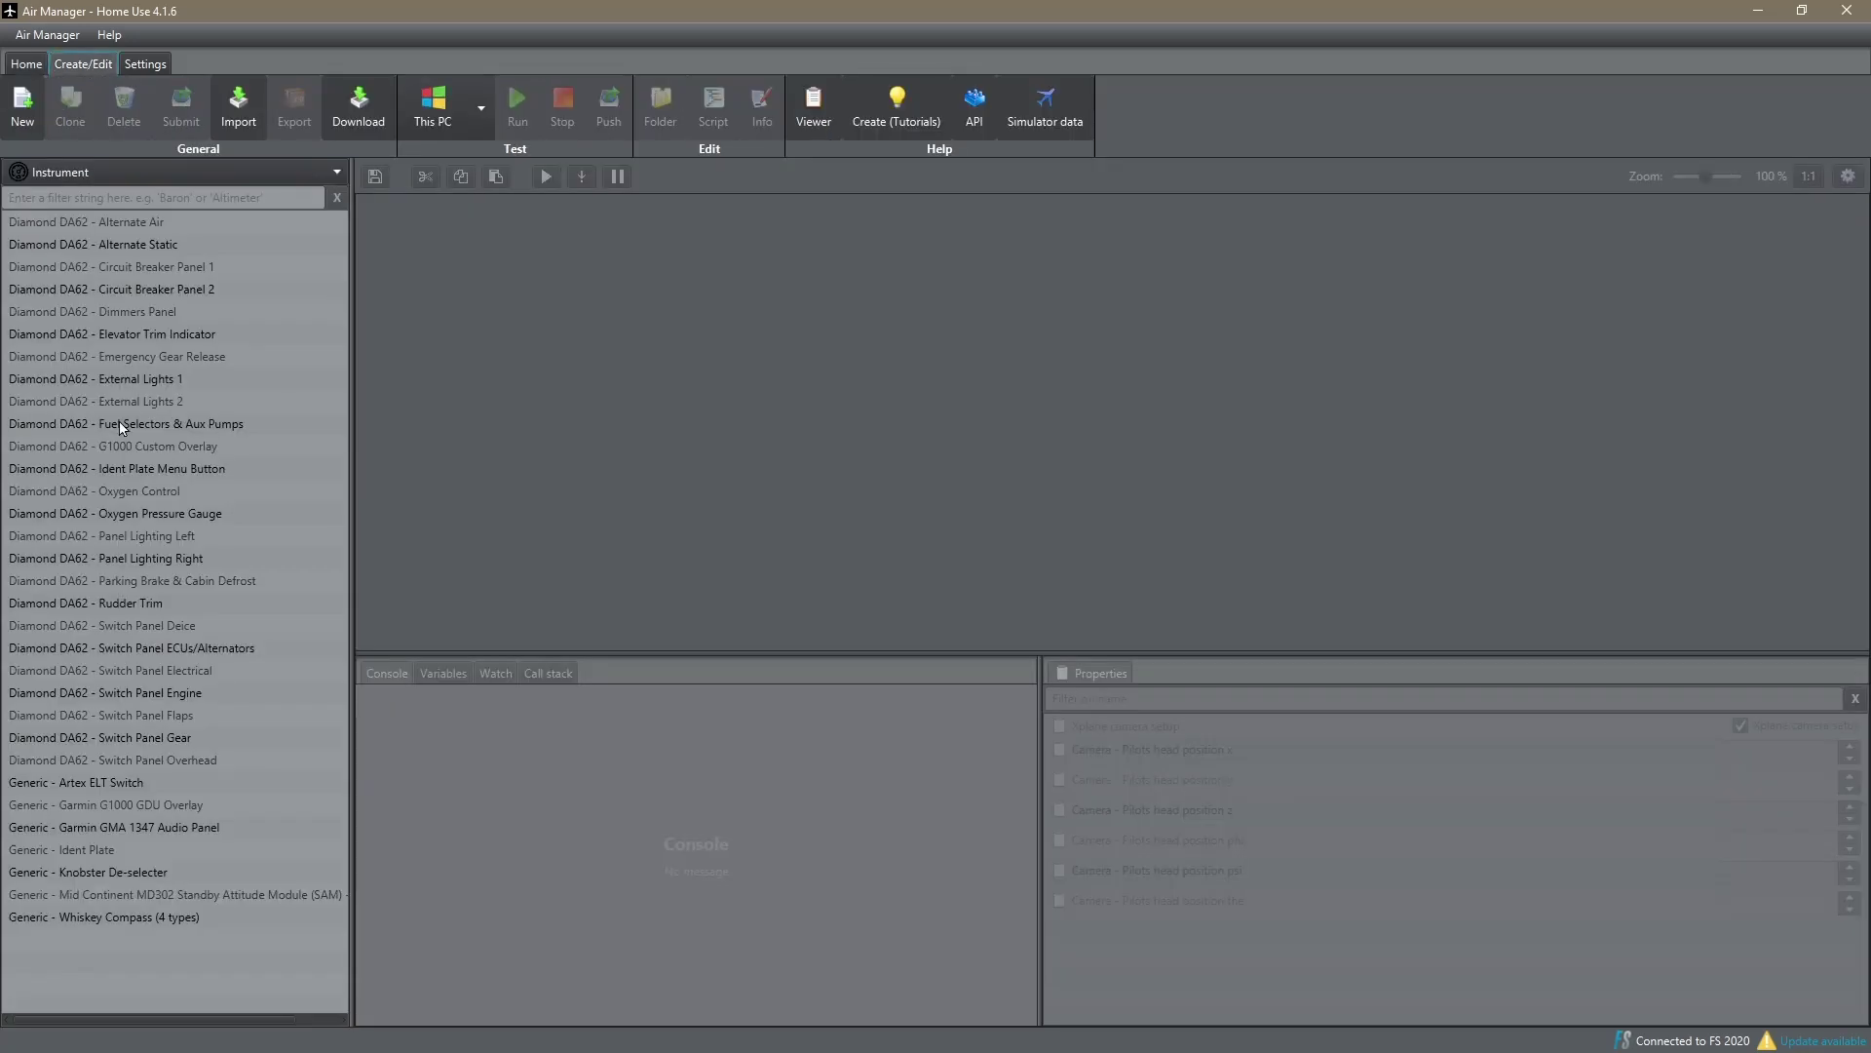
click(29, 66)
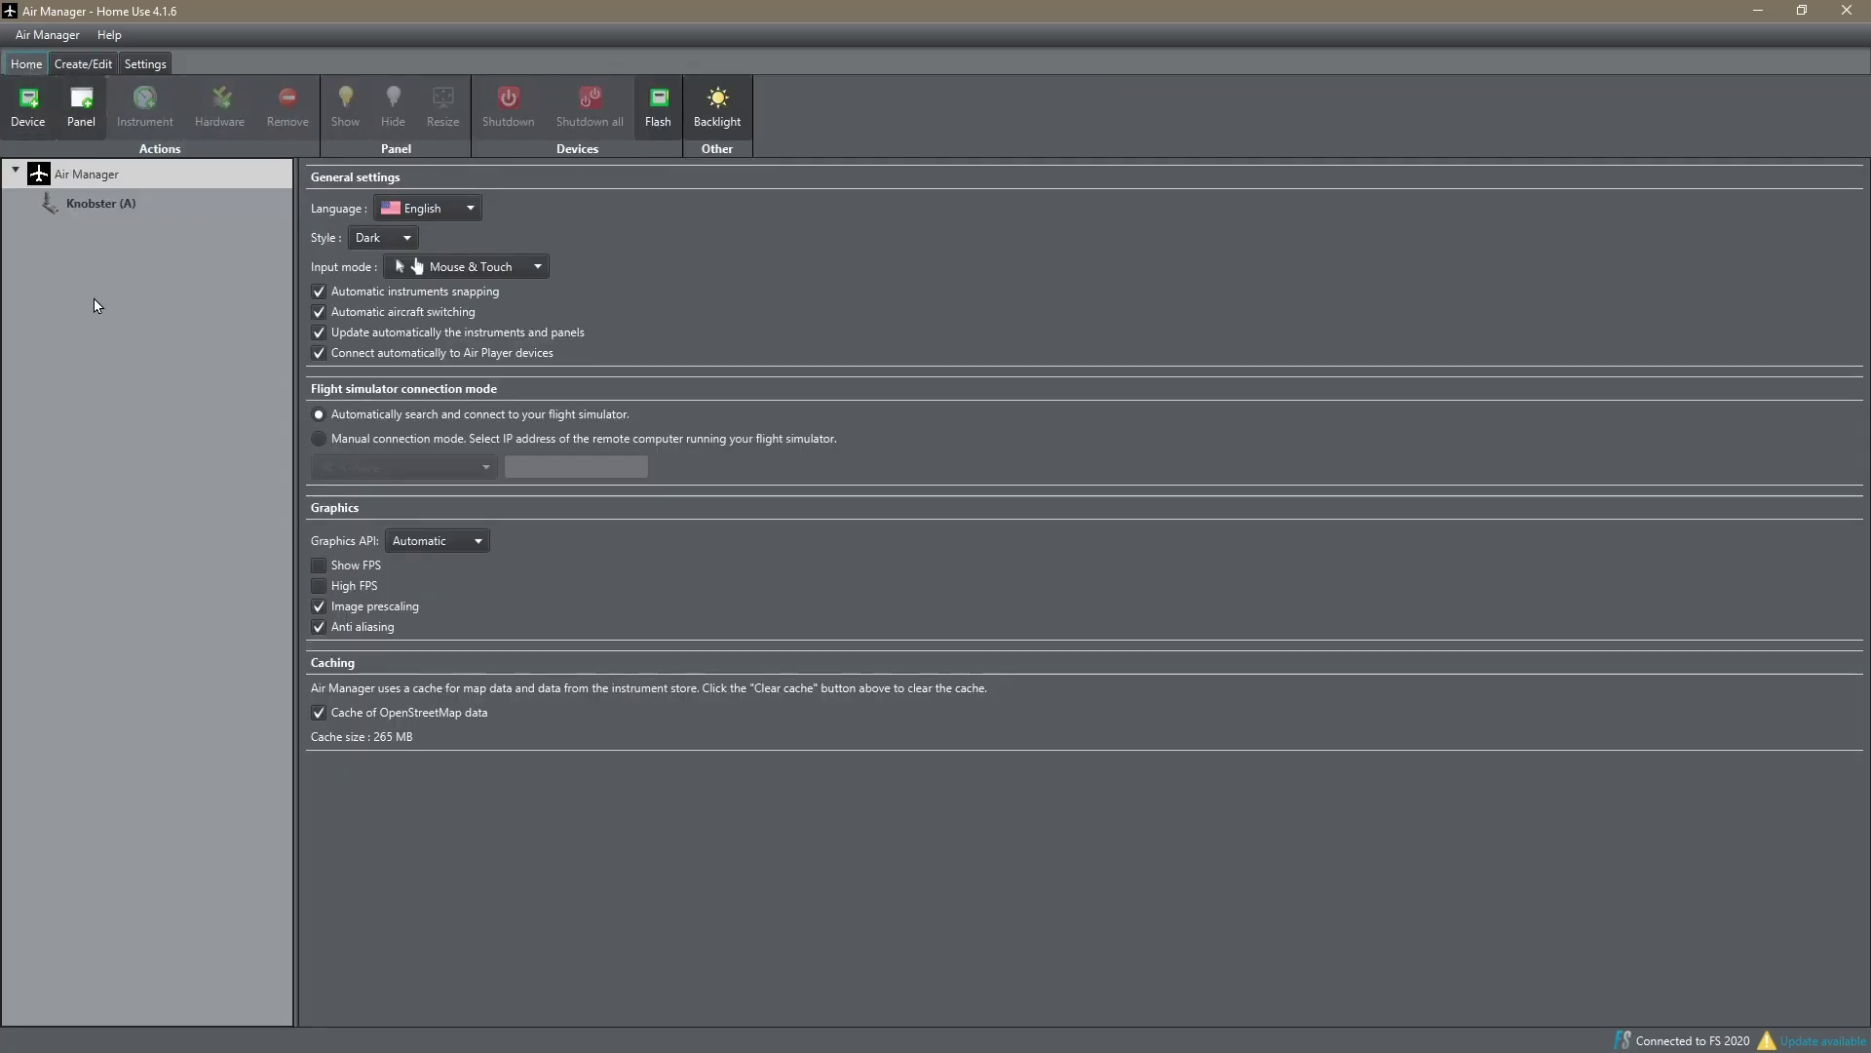
click(81, 107)
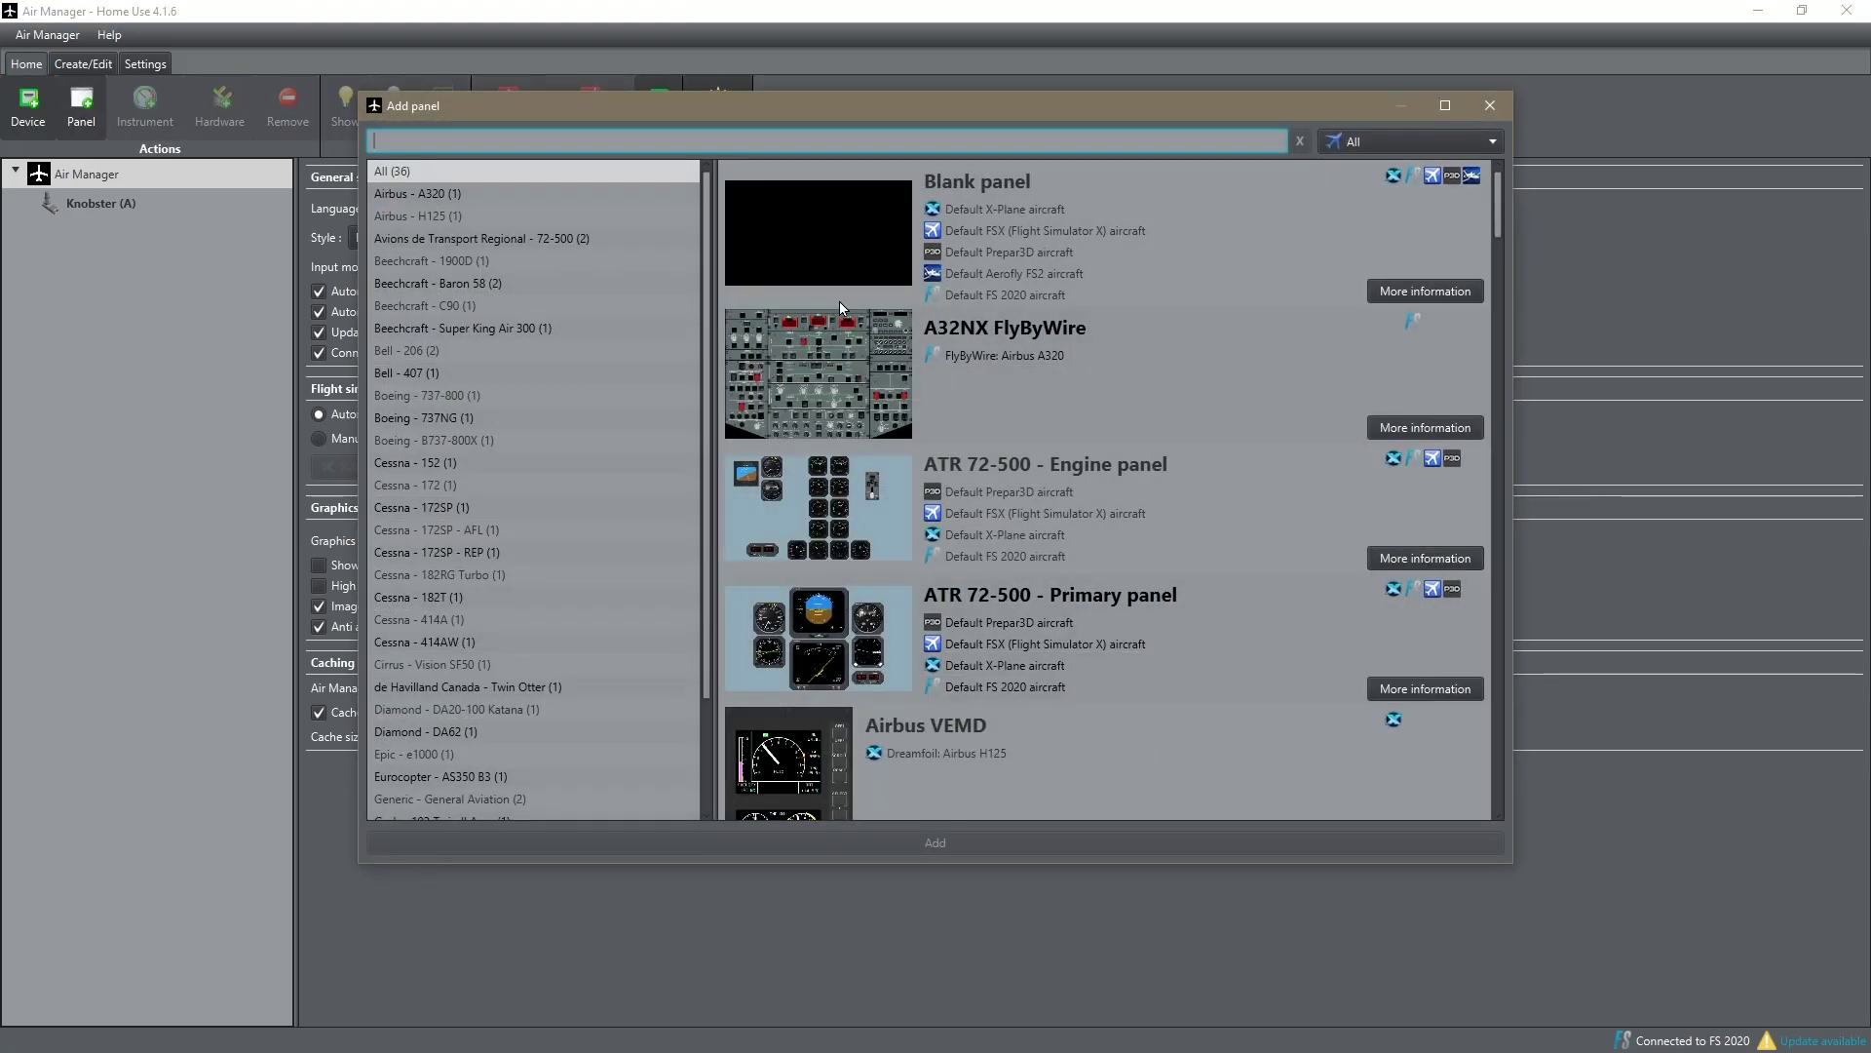
click(828, 236)
click(939, 844)
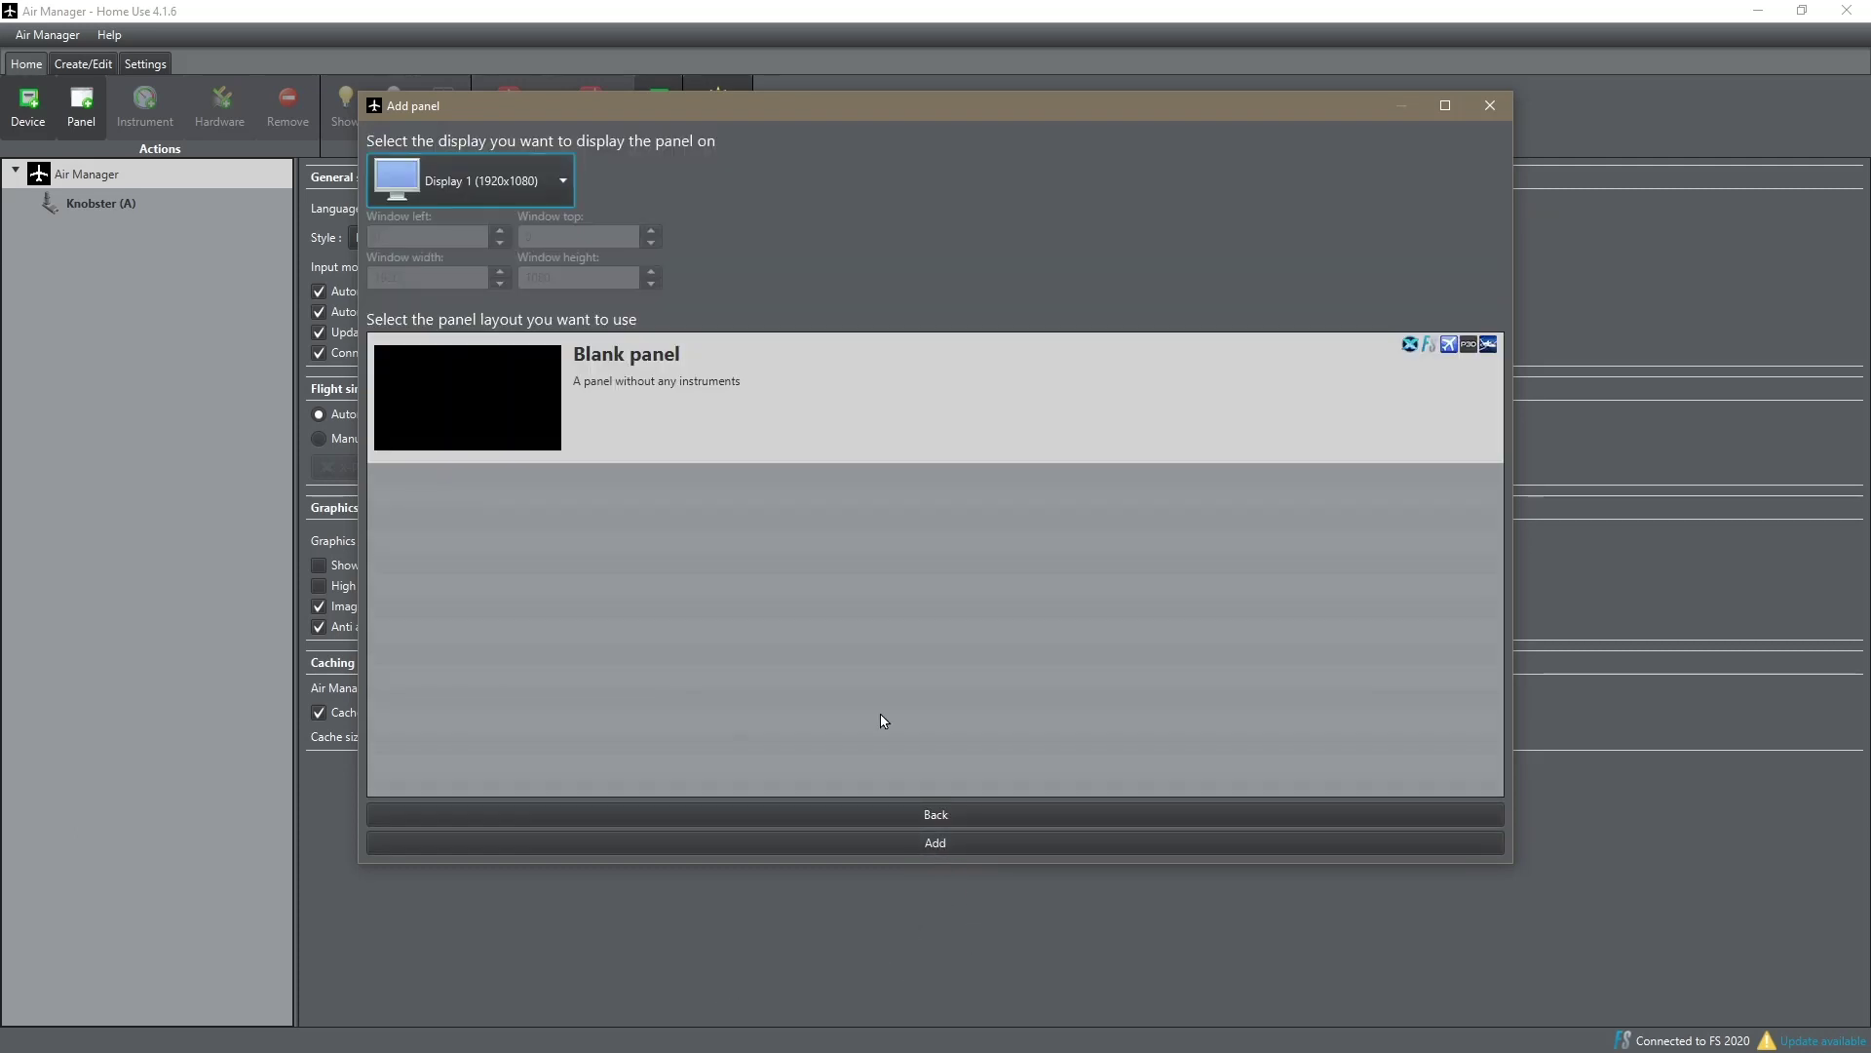
click(564, 182)
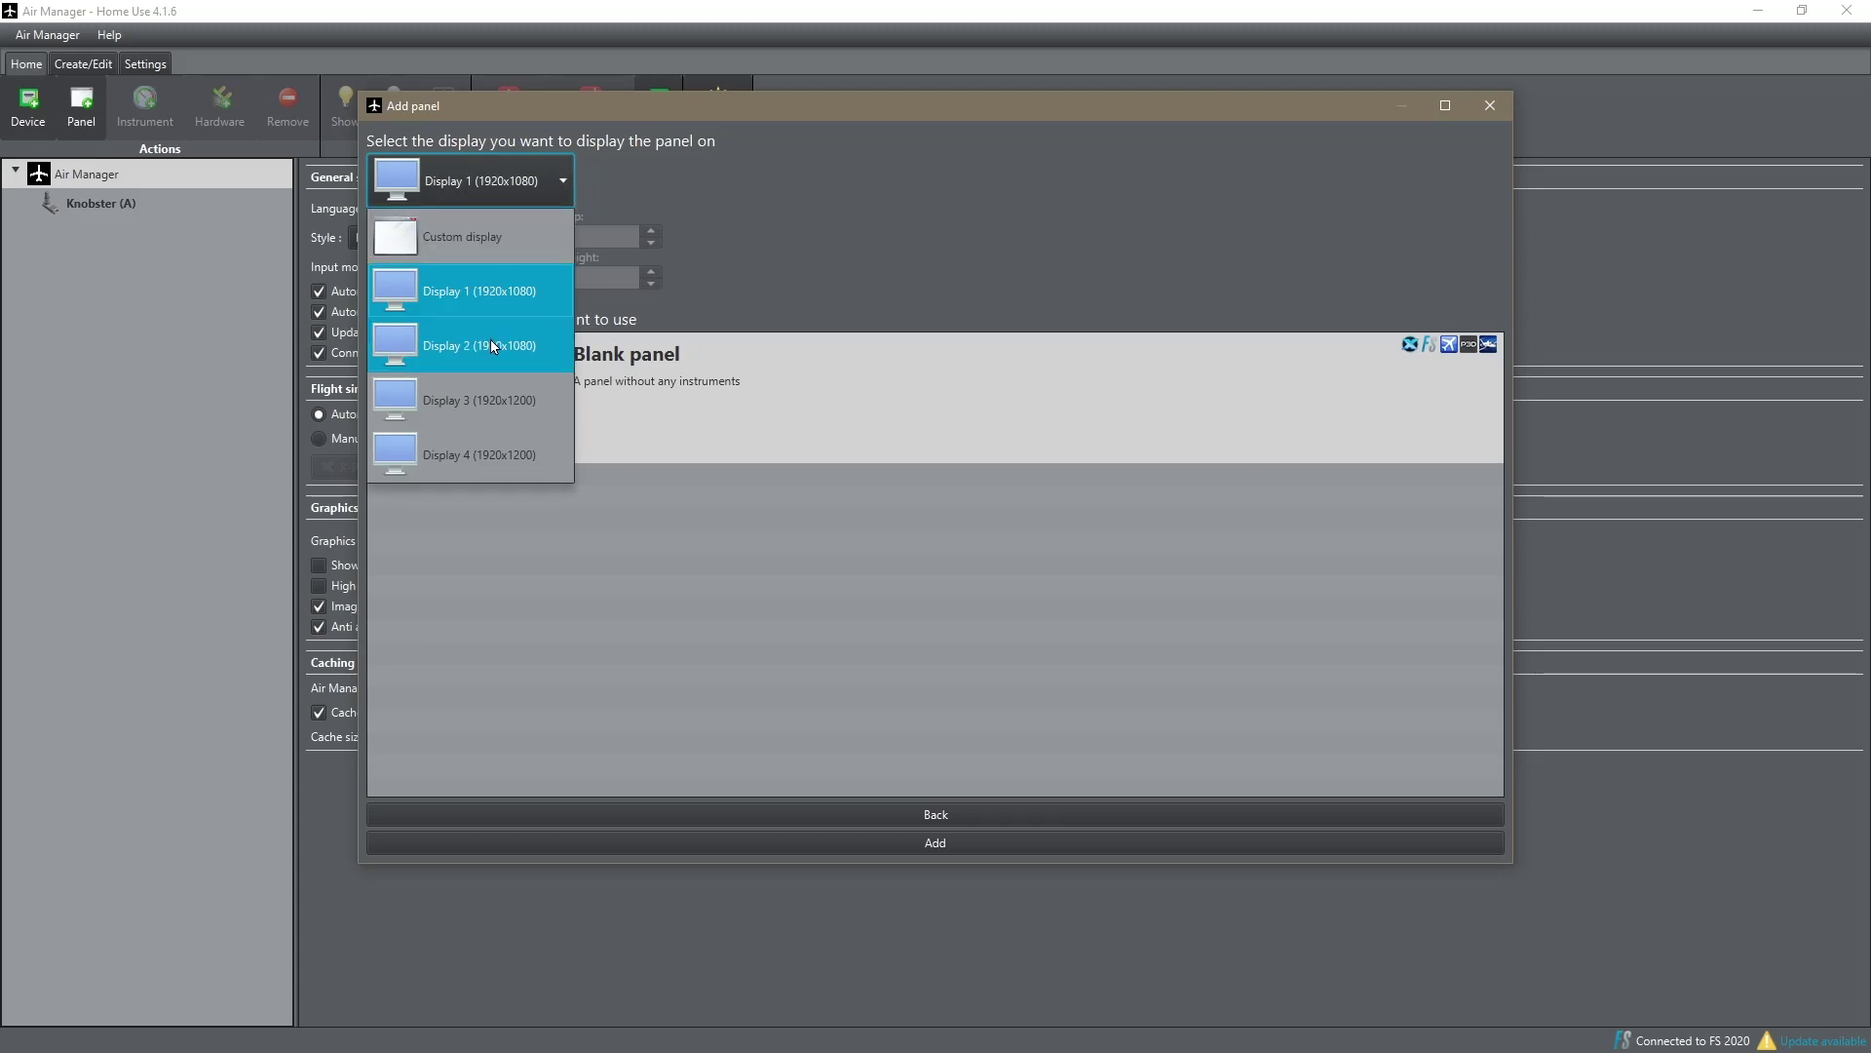
click(492, 347)
click(937, 853)
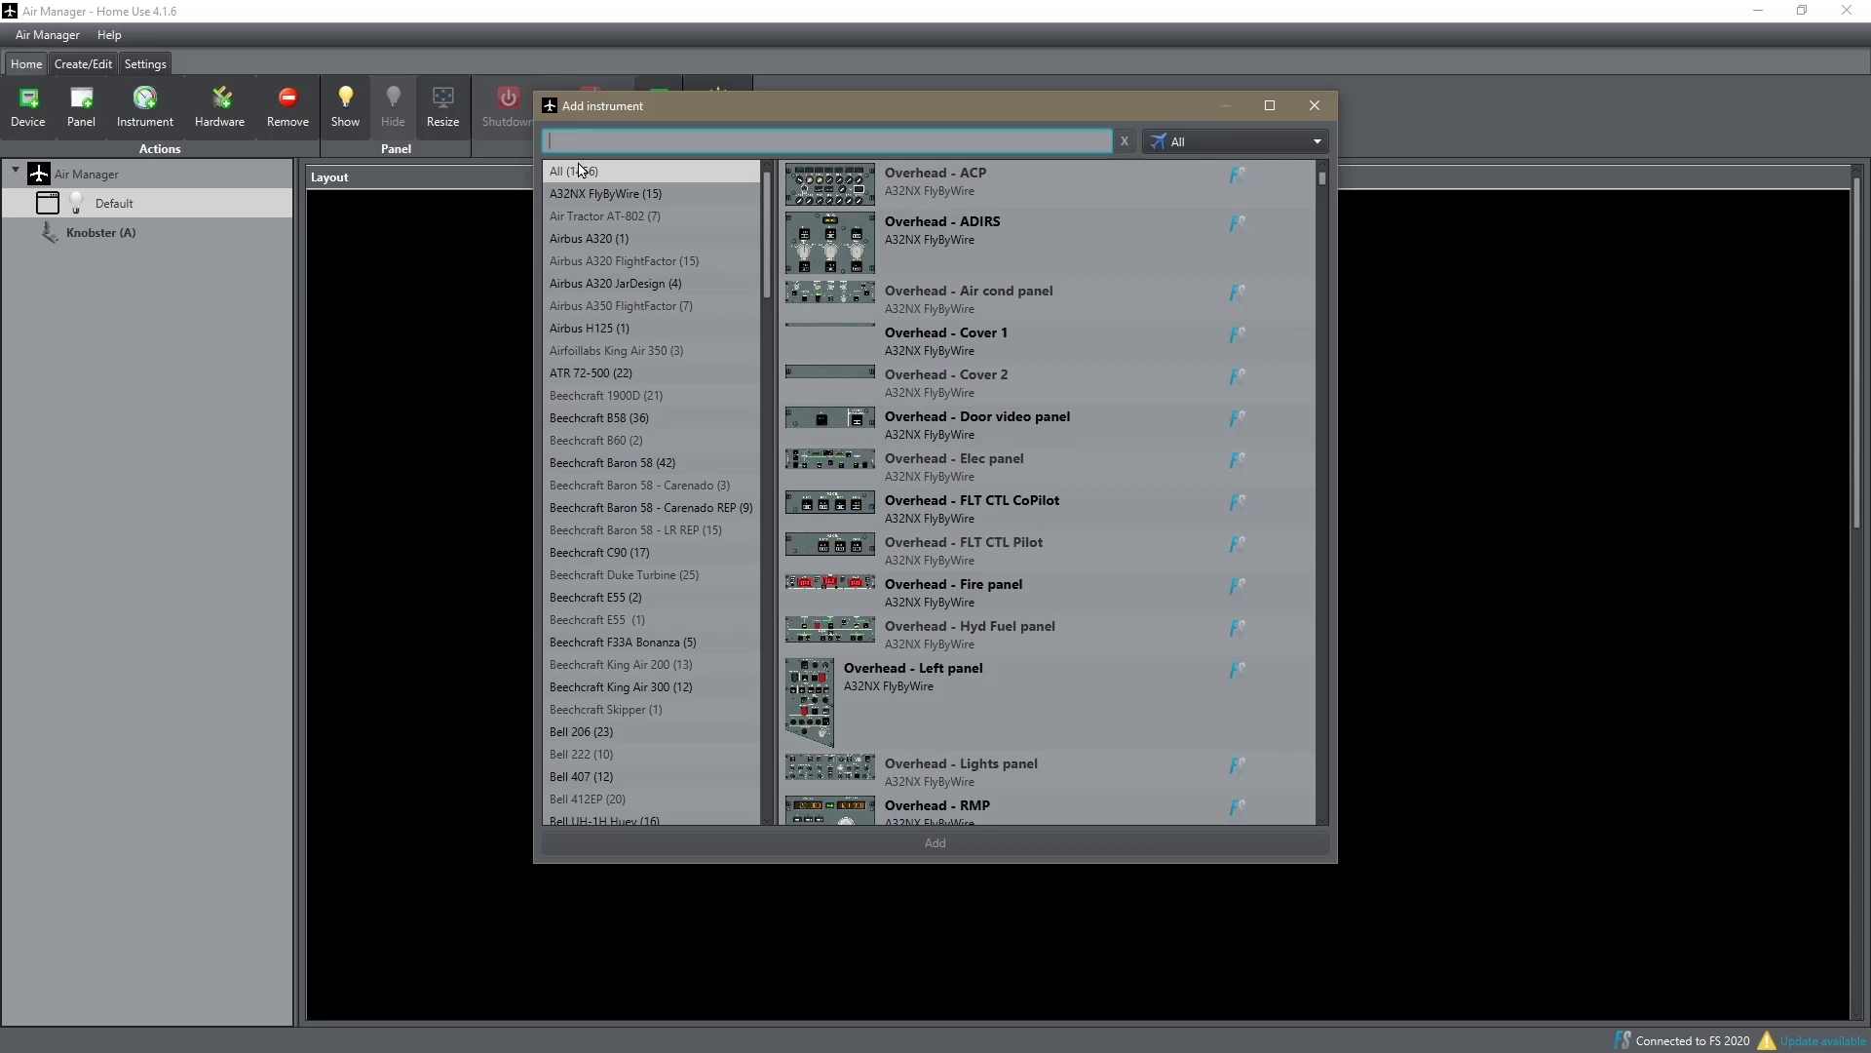
Filter the instruments available for the new panel by DA62 and browse the Diamond DA62 group.
text(DA)
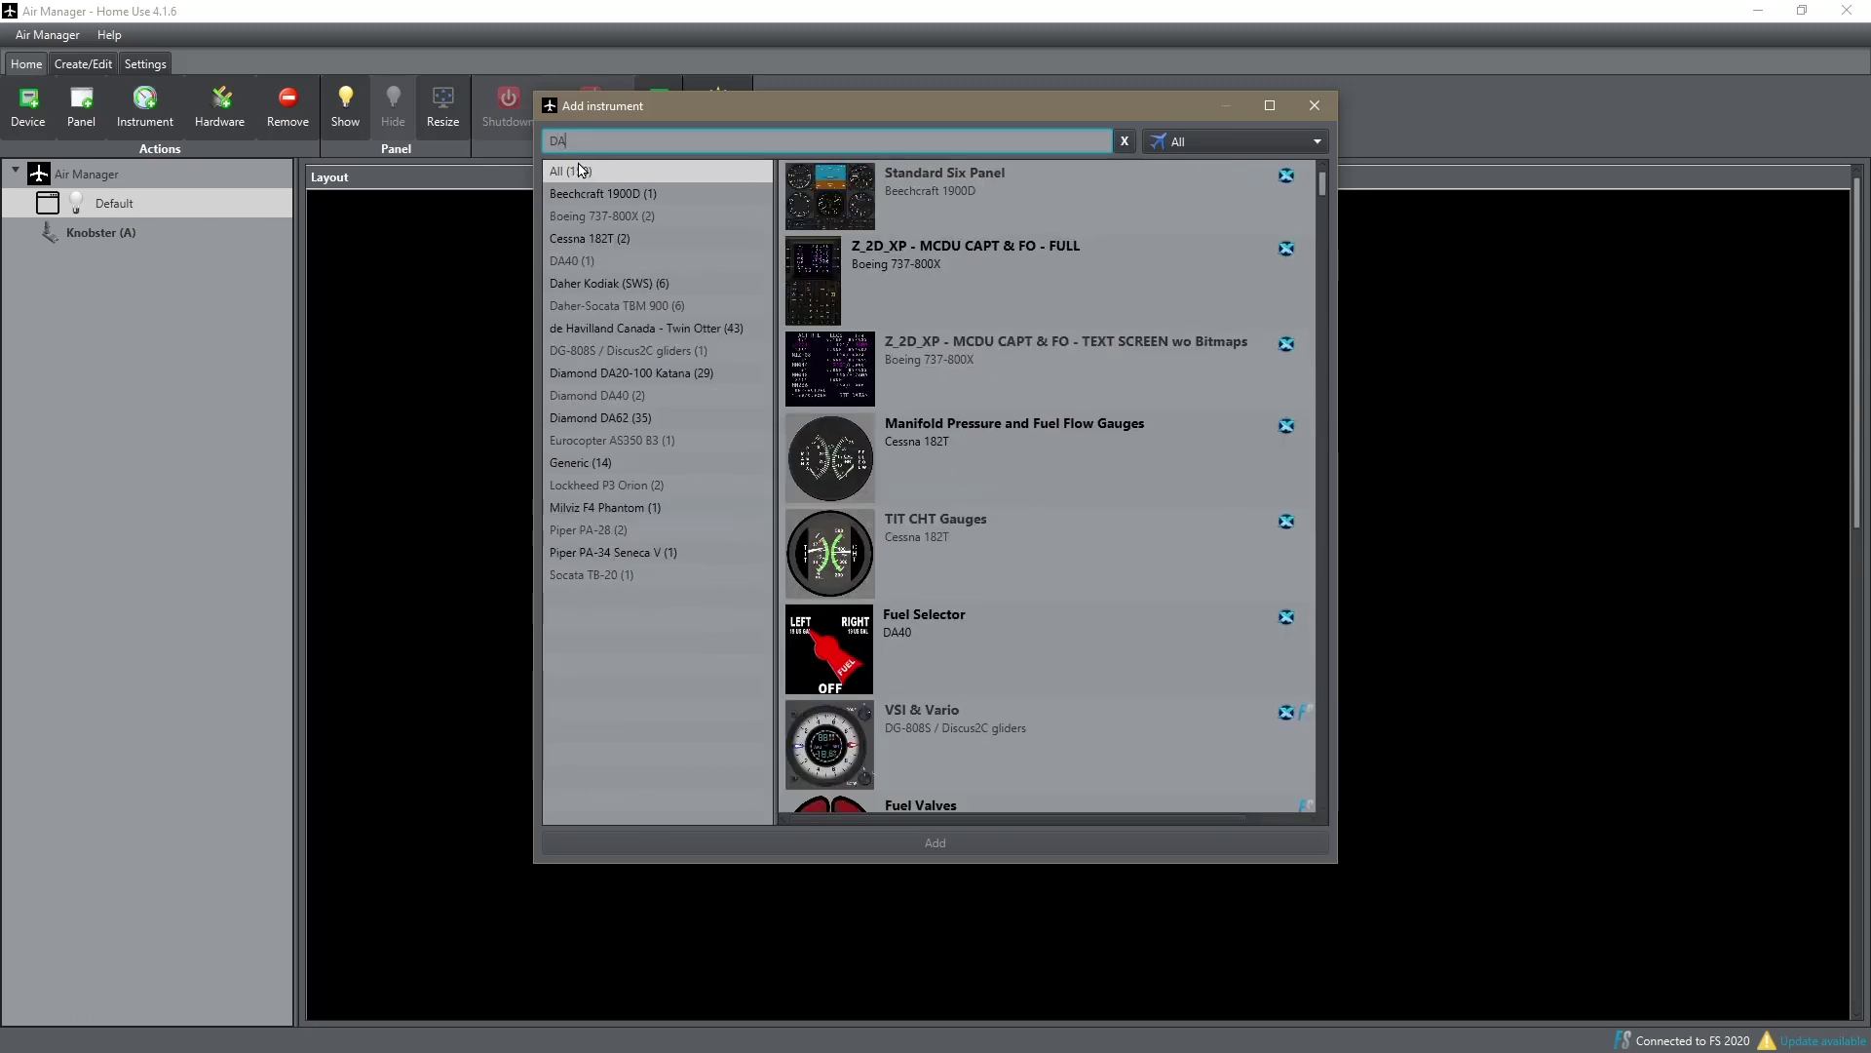
text(62)
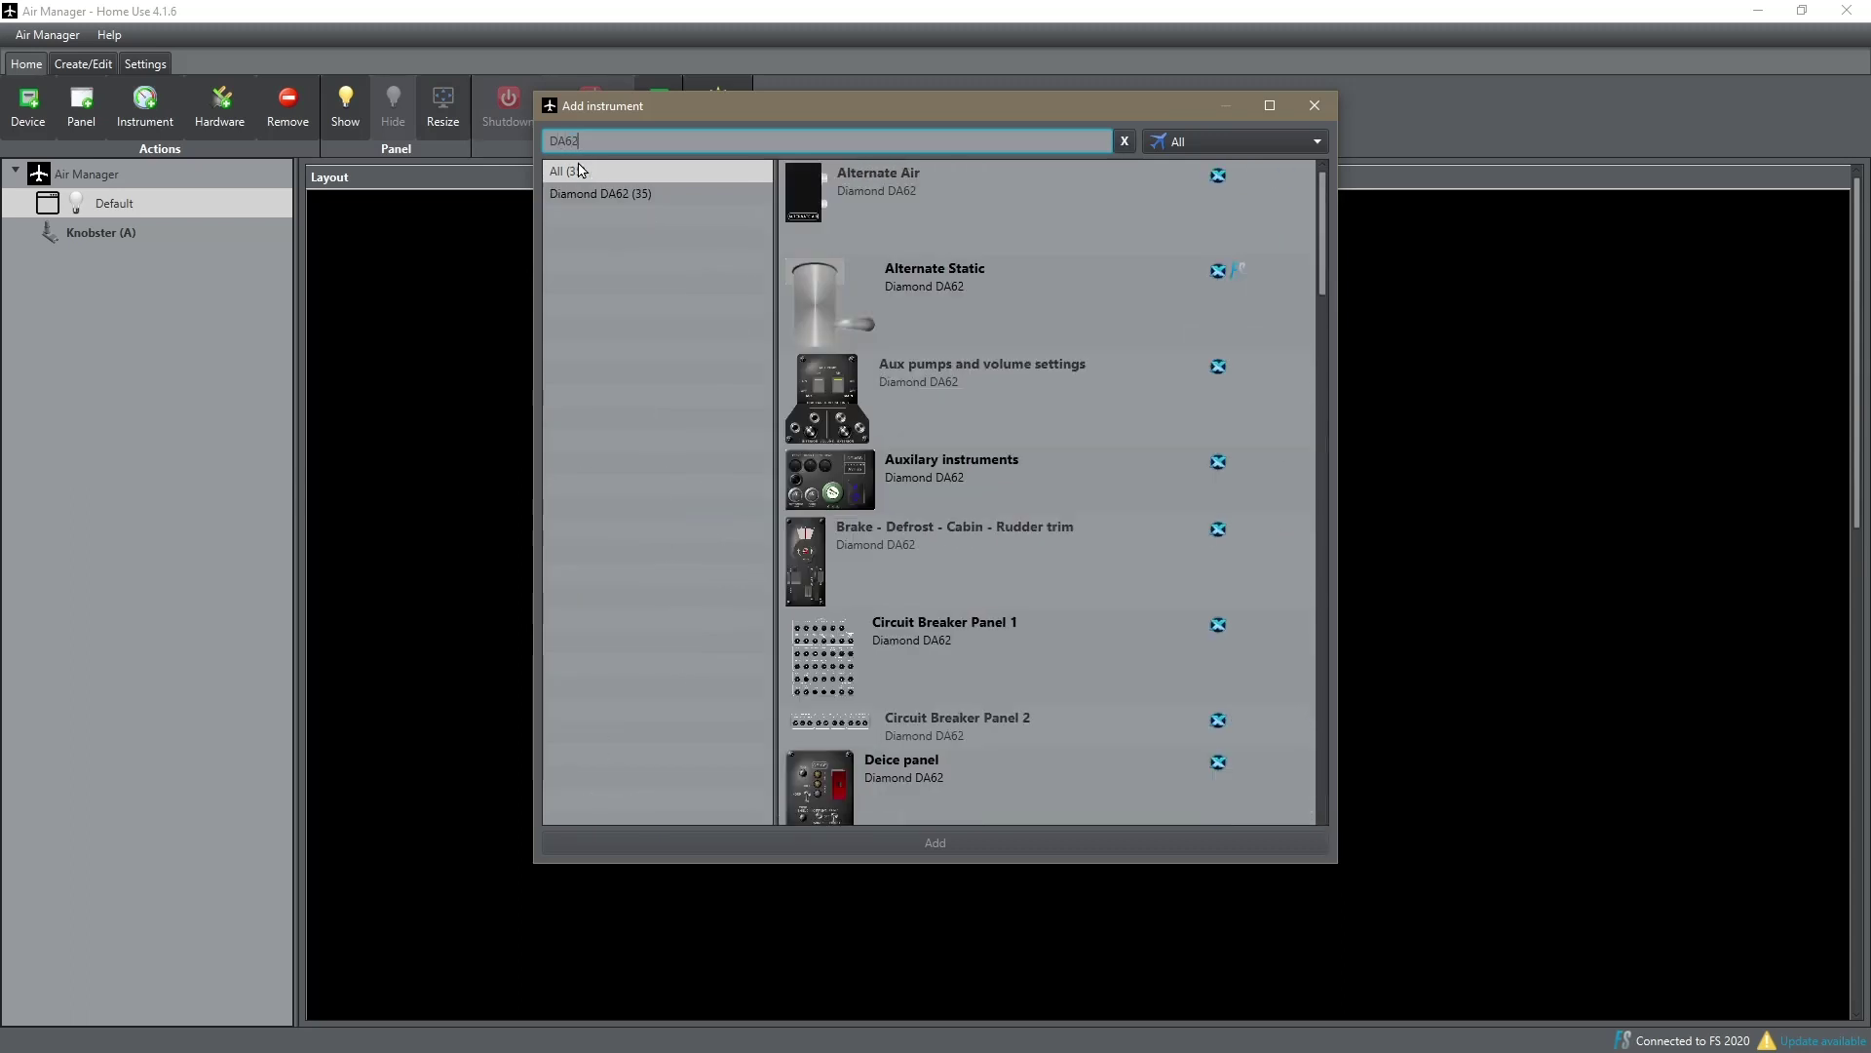
click(646, 200)
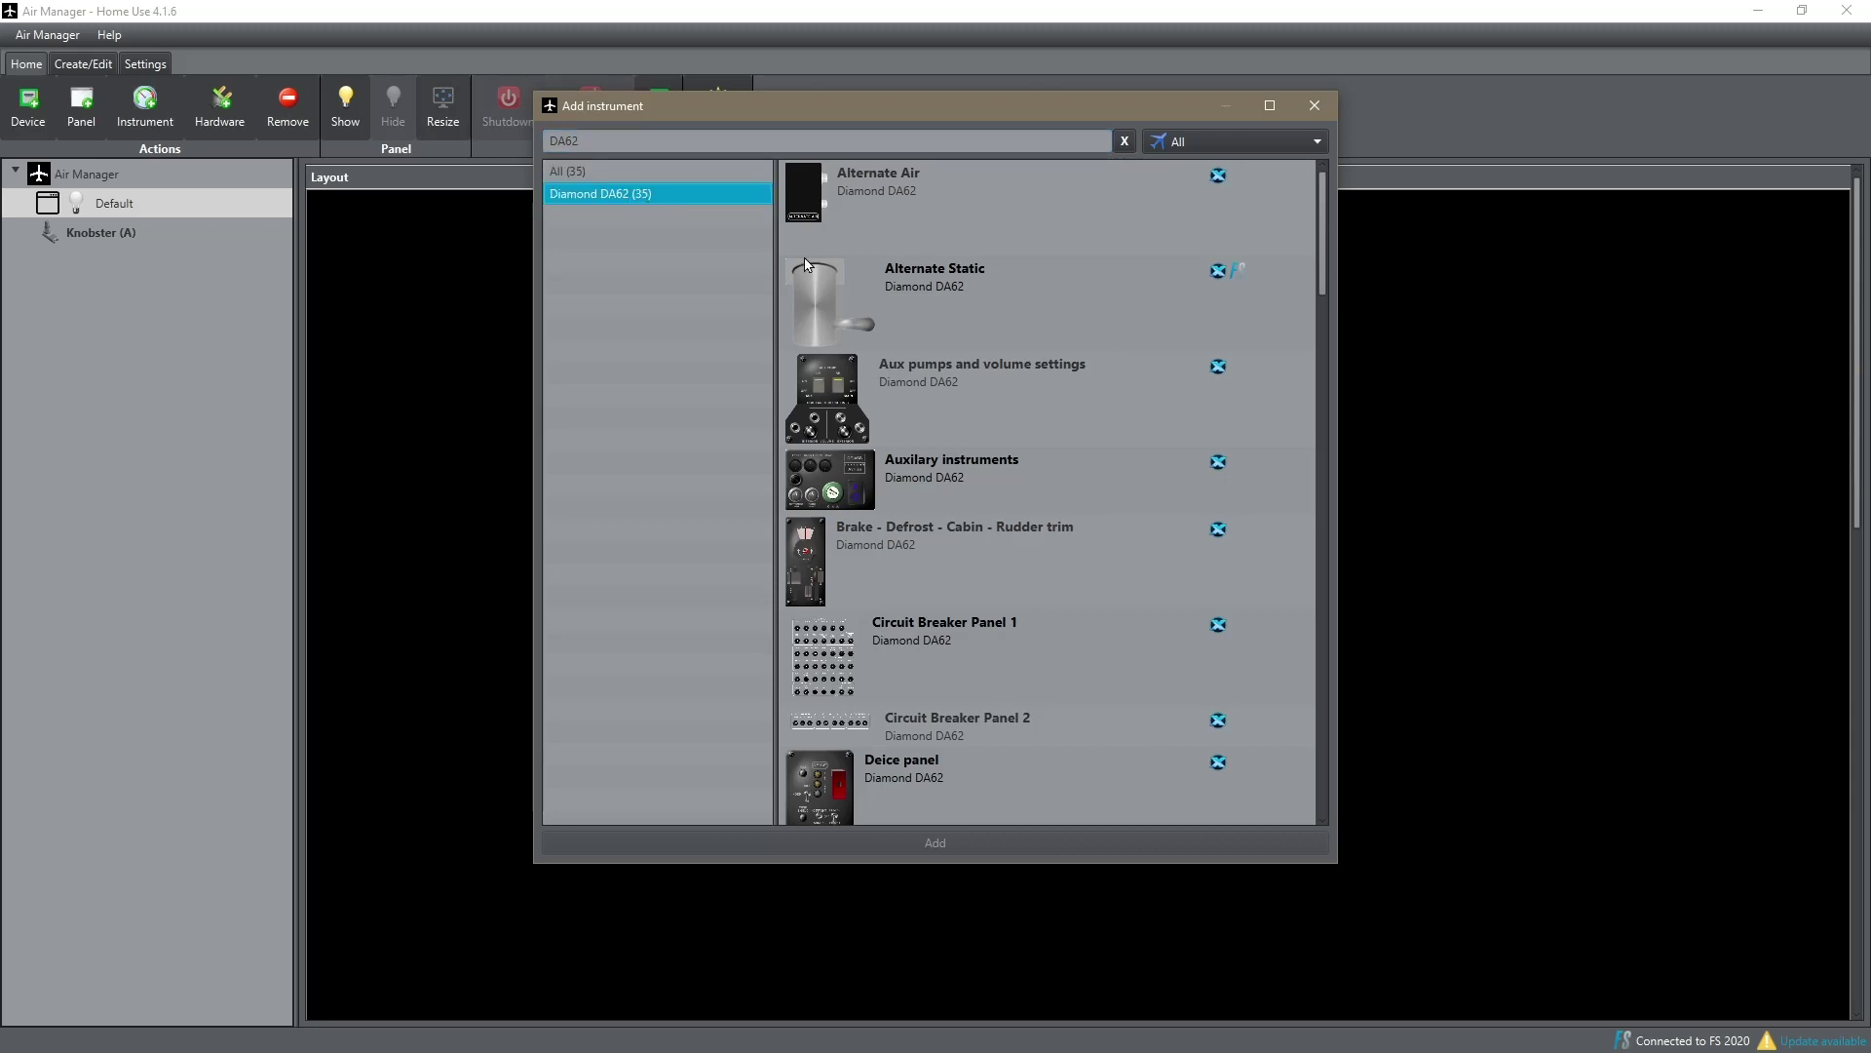
scroll(1073, 330, down, 8)
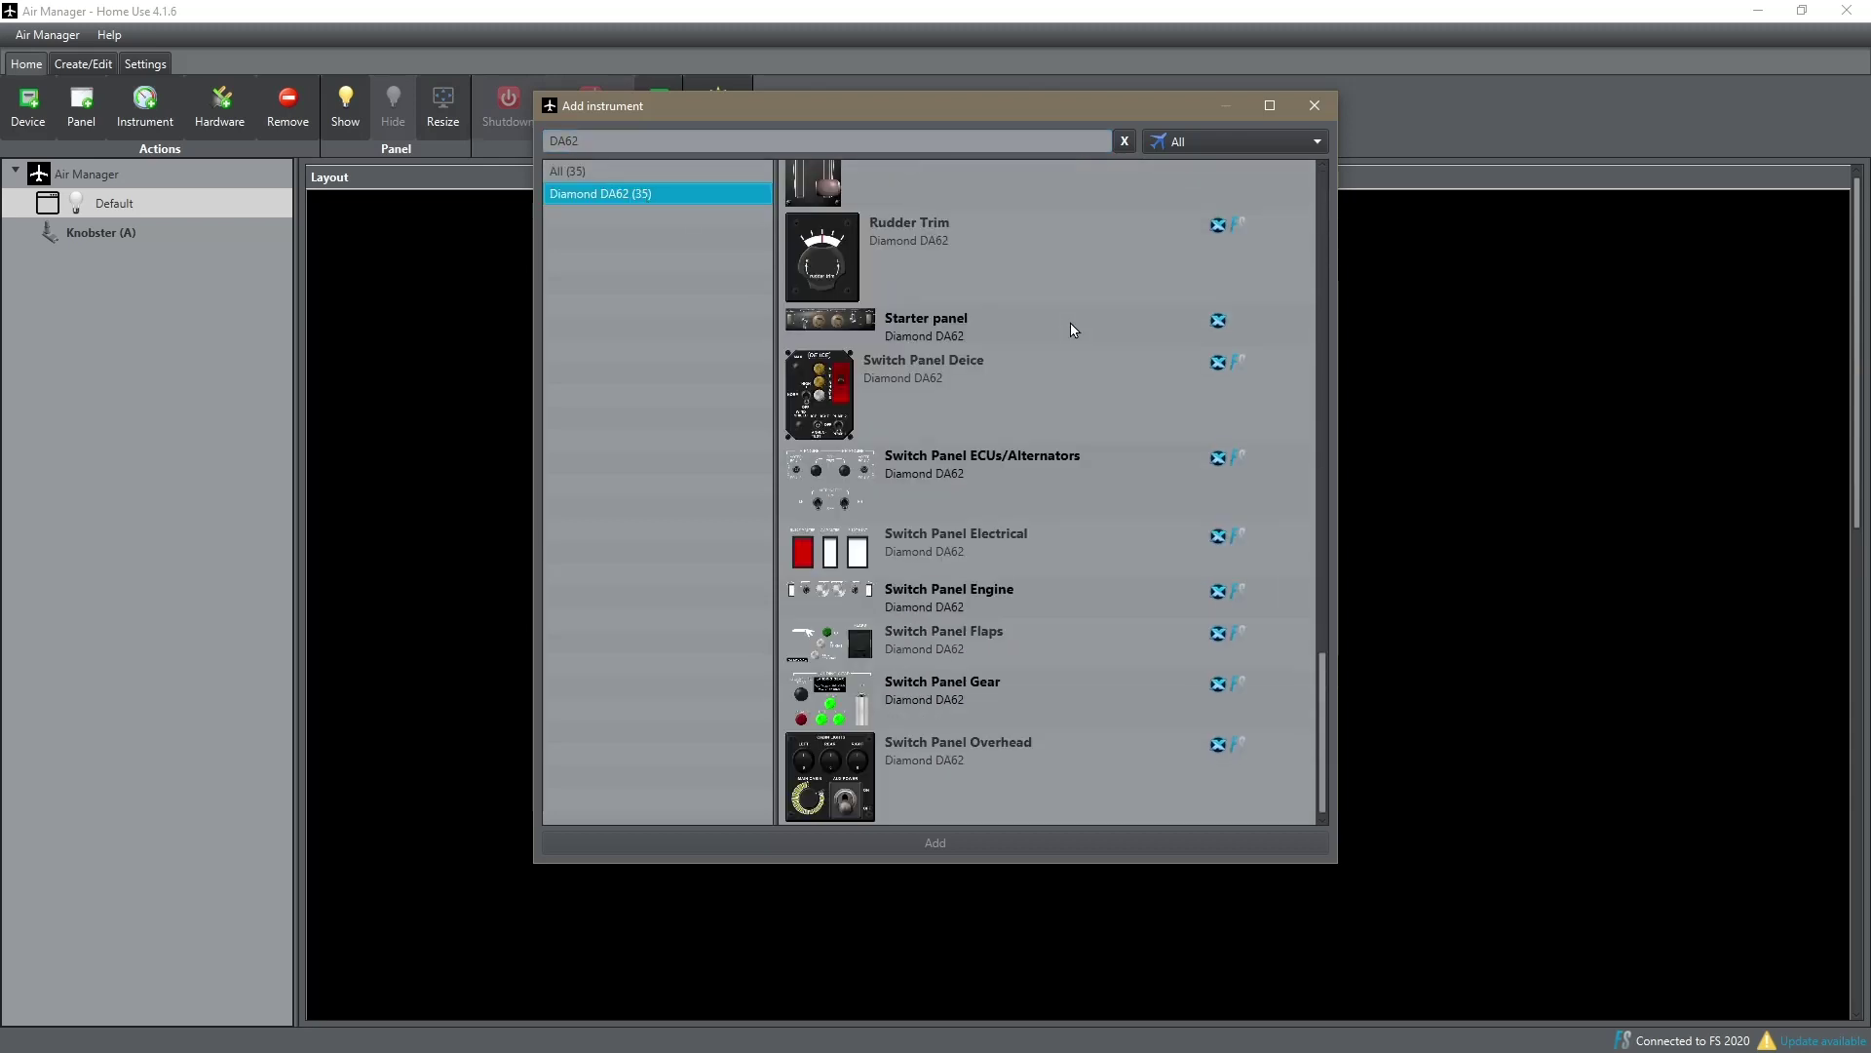
scroll(992, 667, up, 8)
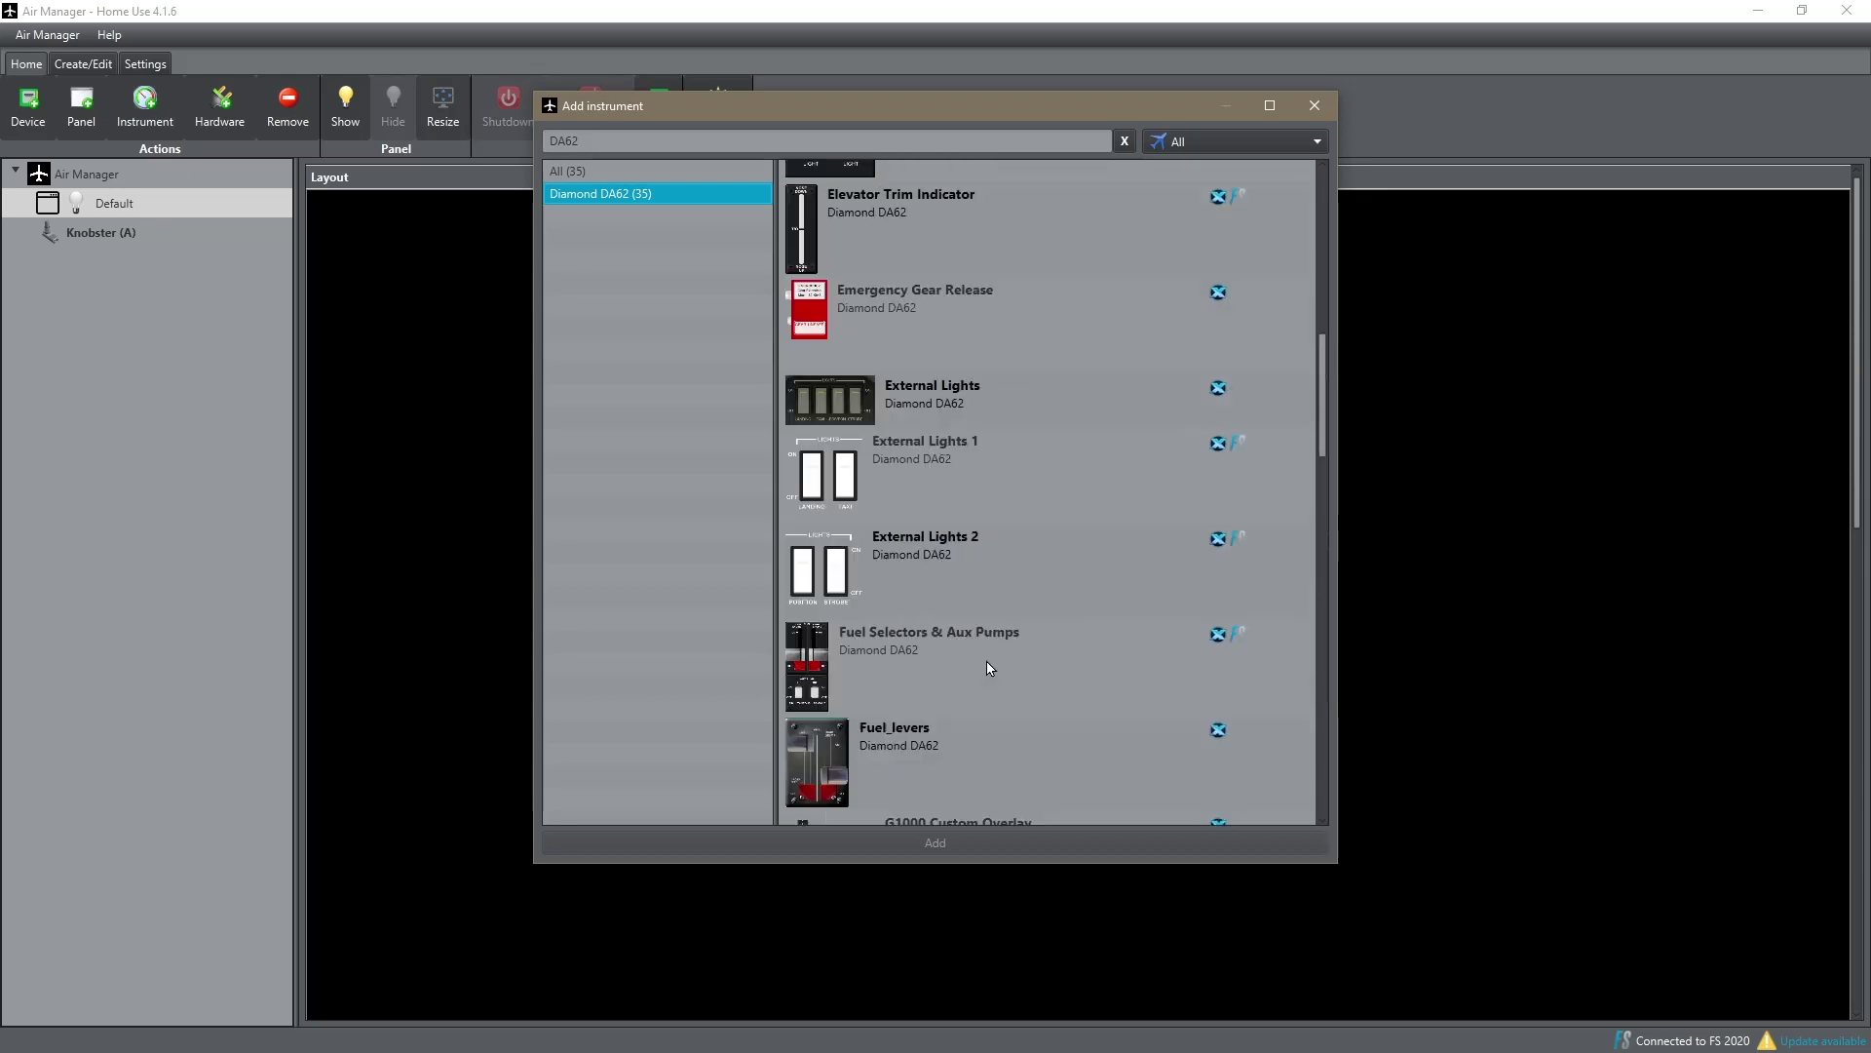
scroll(991, 667, up, 3)
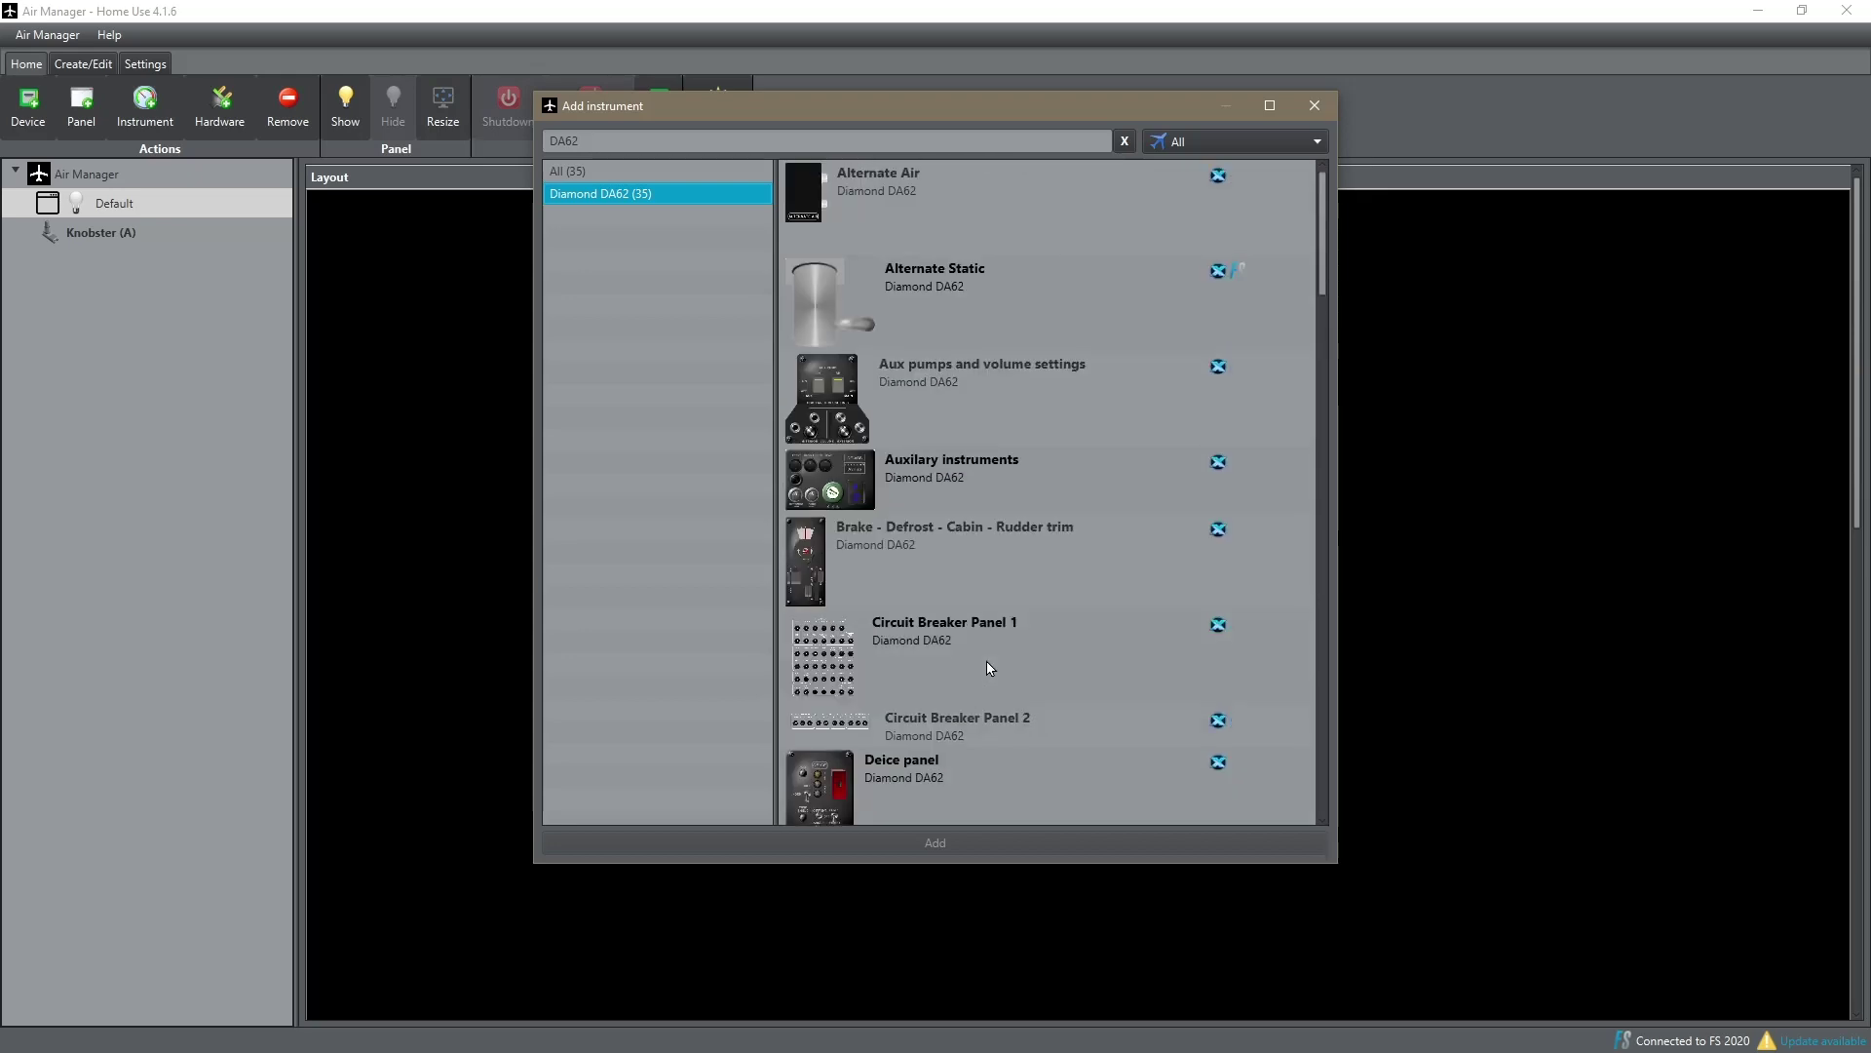
Look through the DA62 instruments and multi-select Pitch trim indicator and handle, Rudder Trim, Switch Panel Electrical and Switch Panel Overhead.
scroll(991, 667, down, 12)
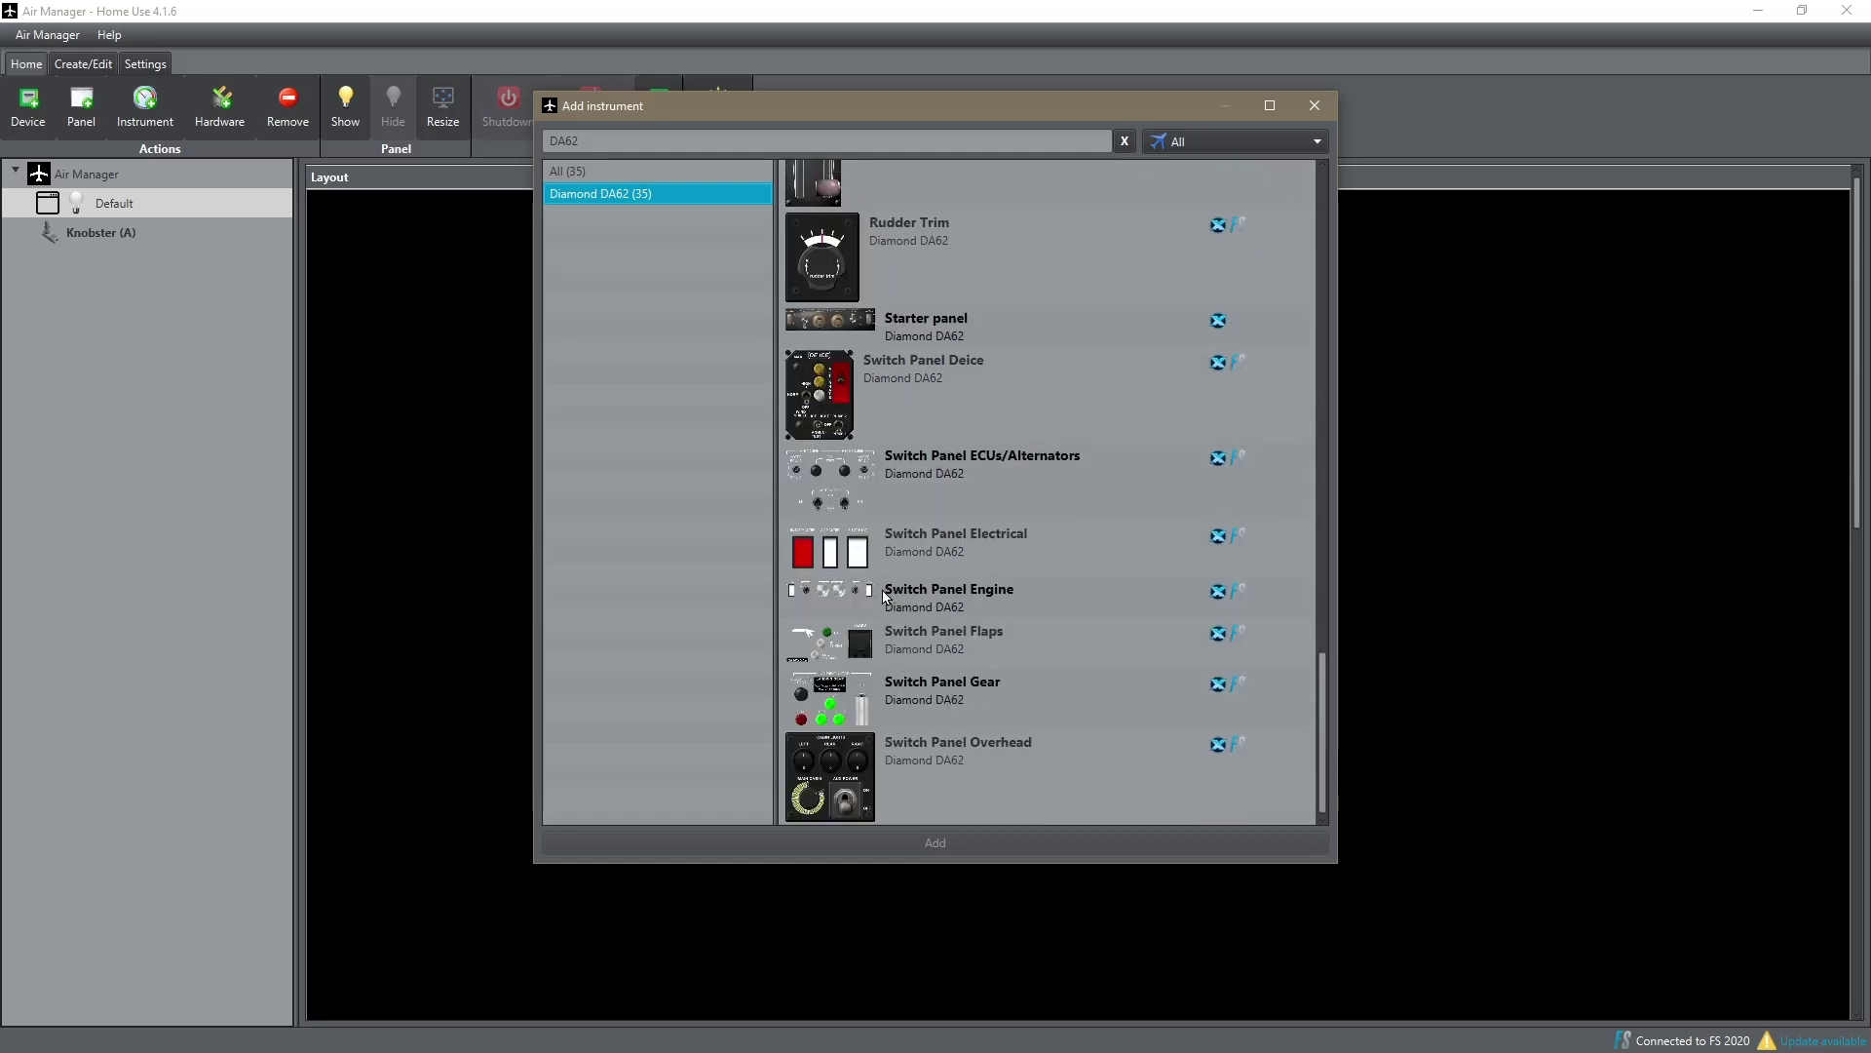
scroll(892, 585, up, 2)
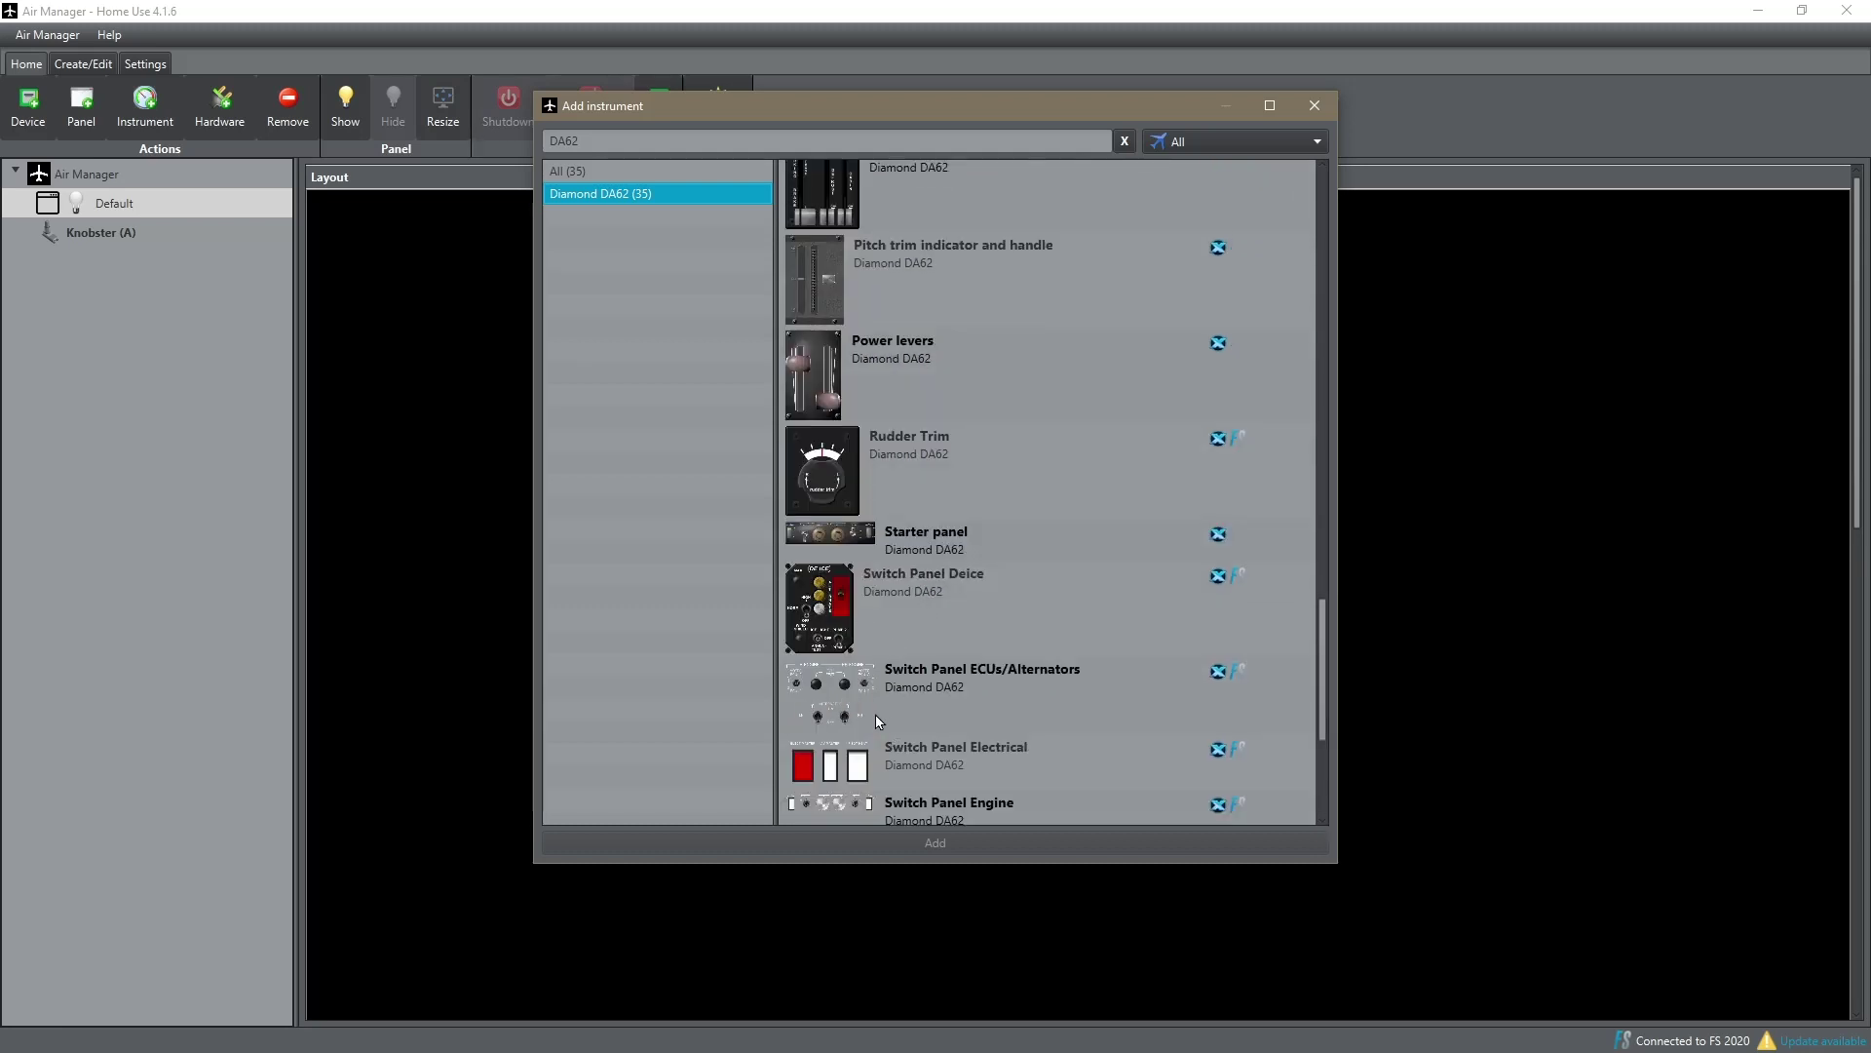
scroll(889, 663, up, 2)
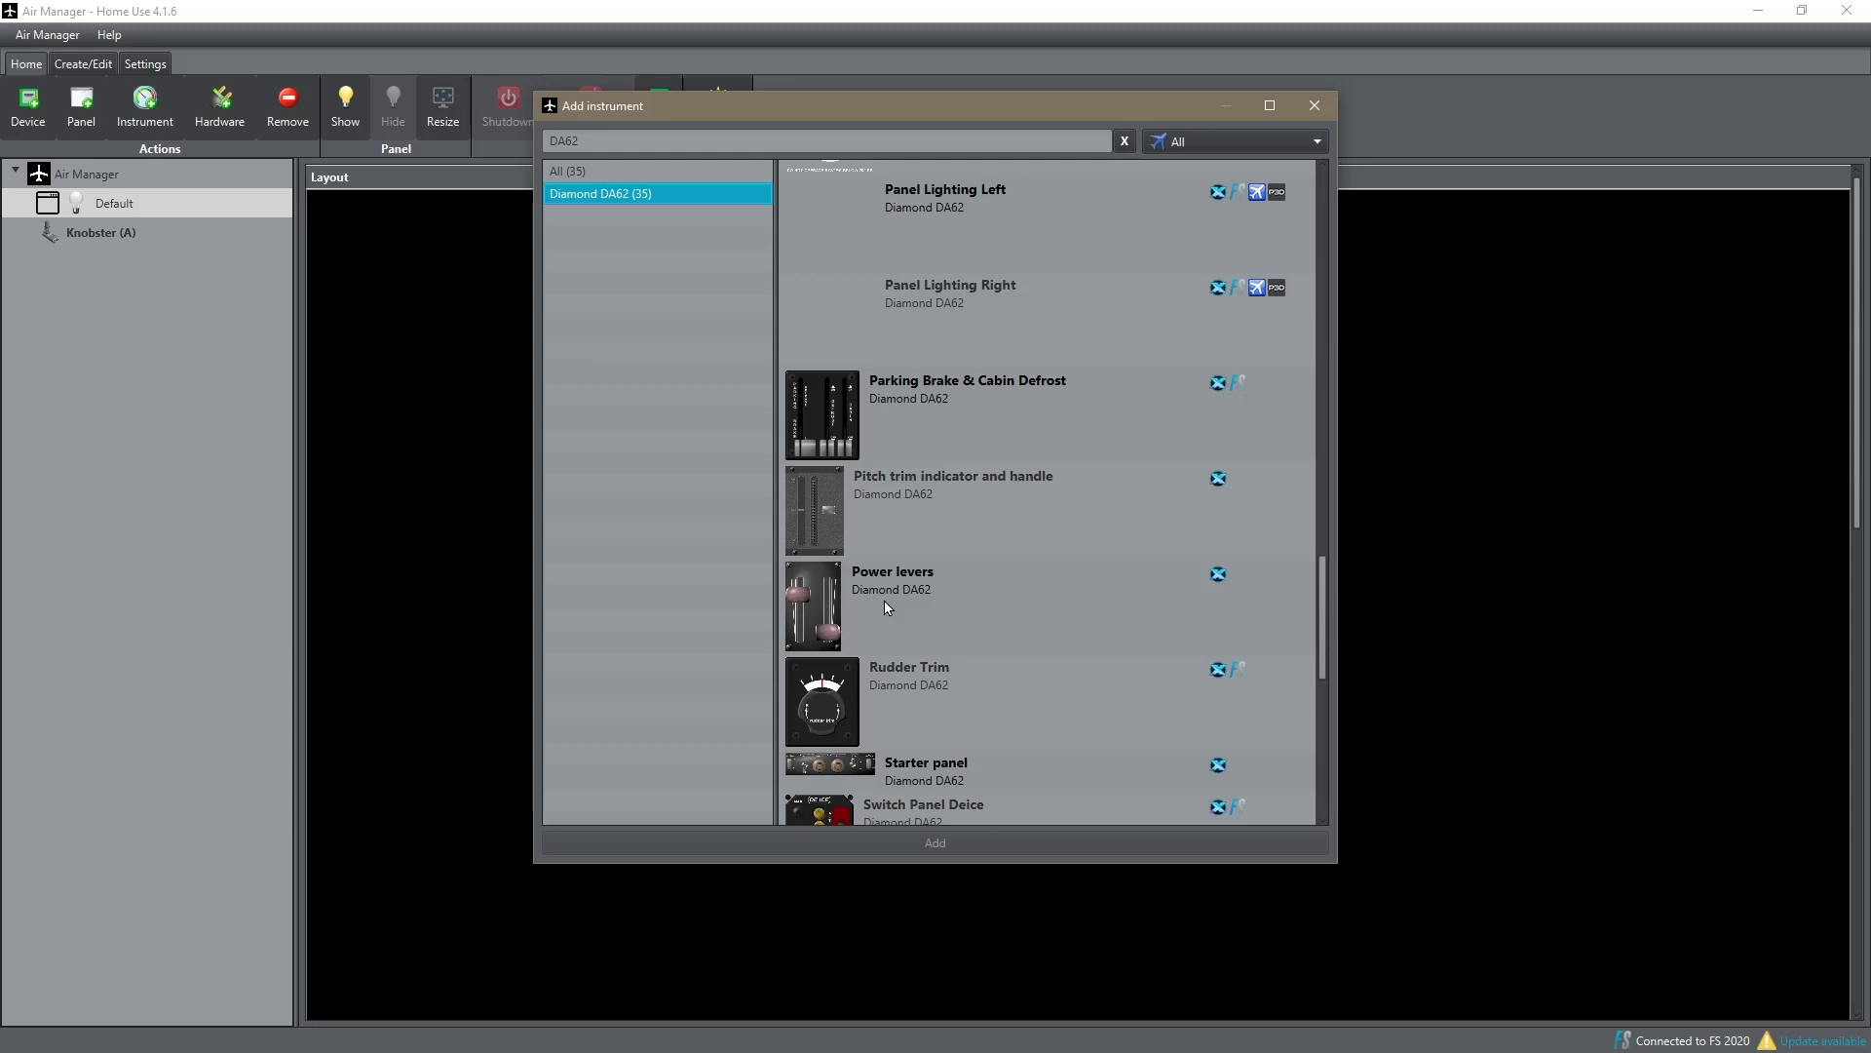
click(840, 513)
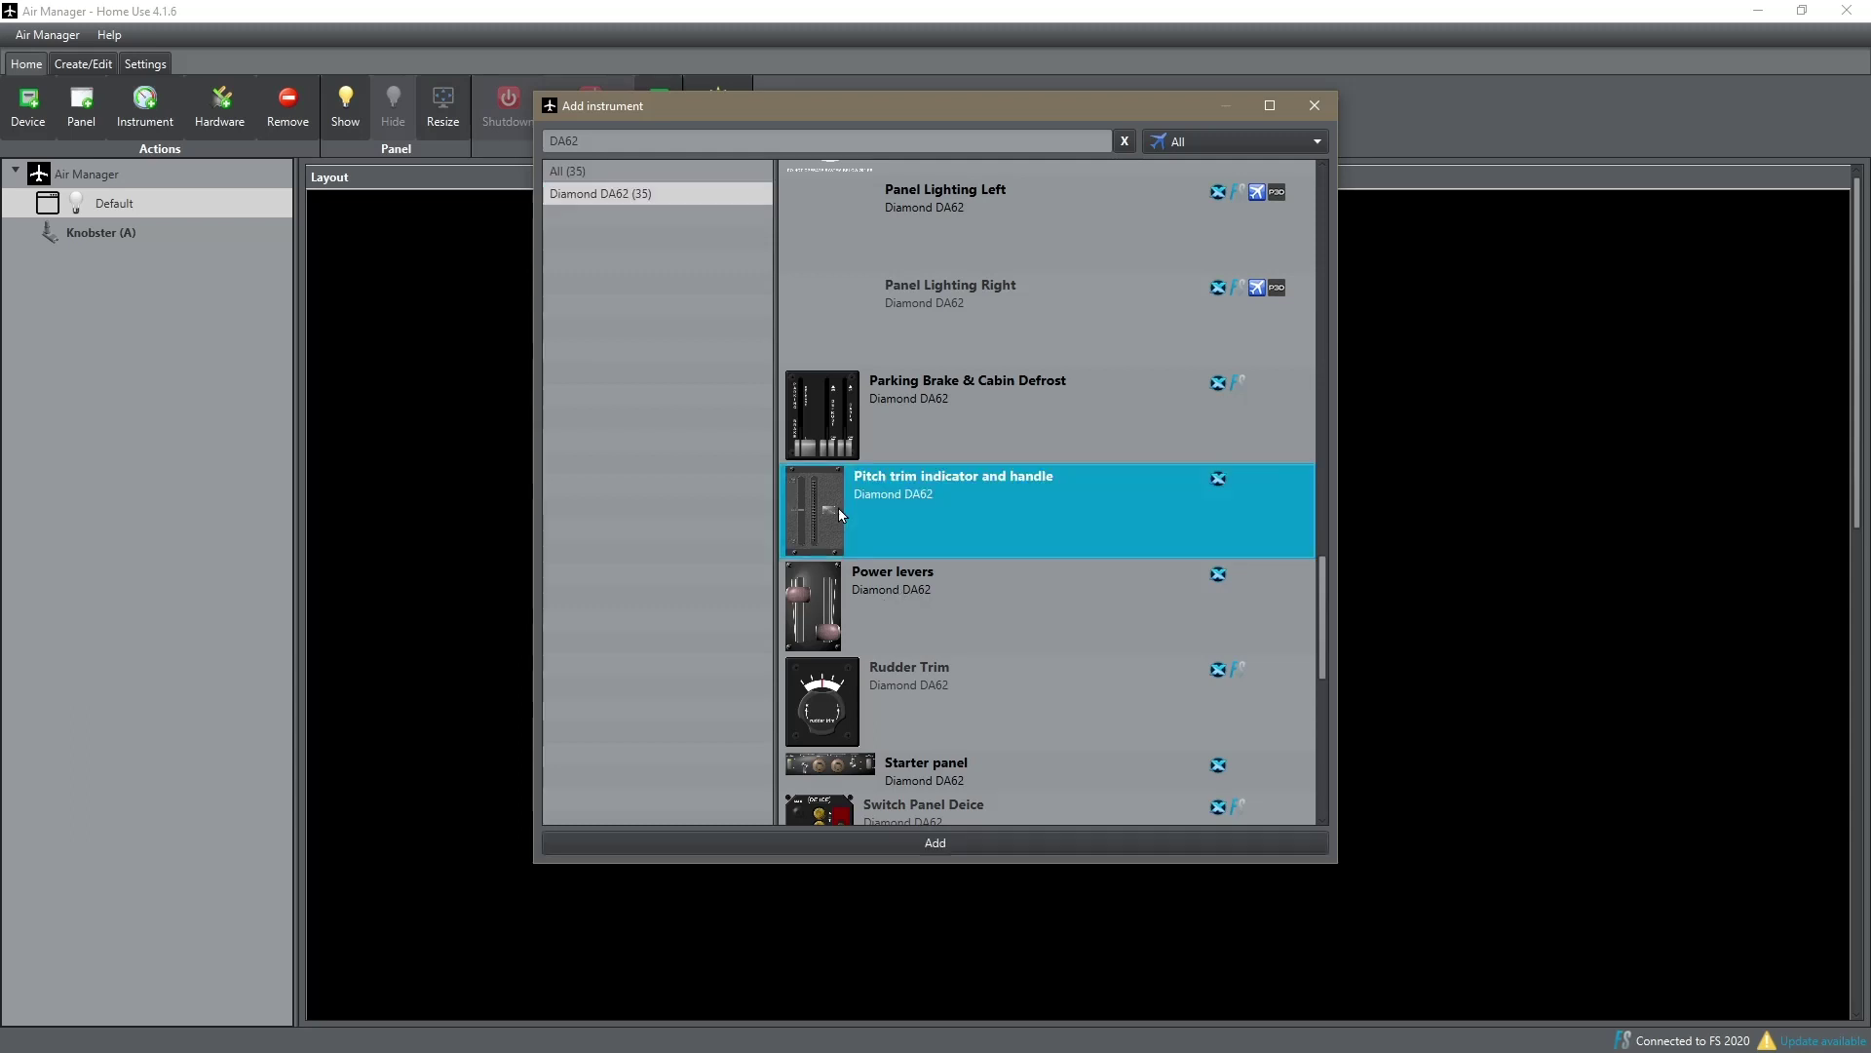
click(836, 702)
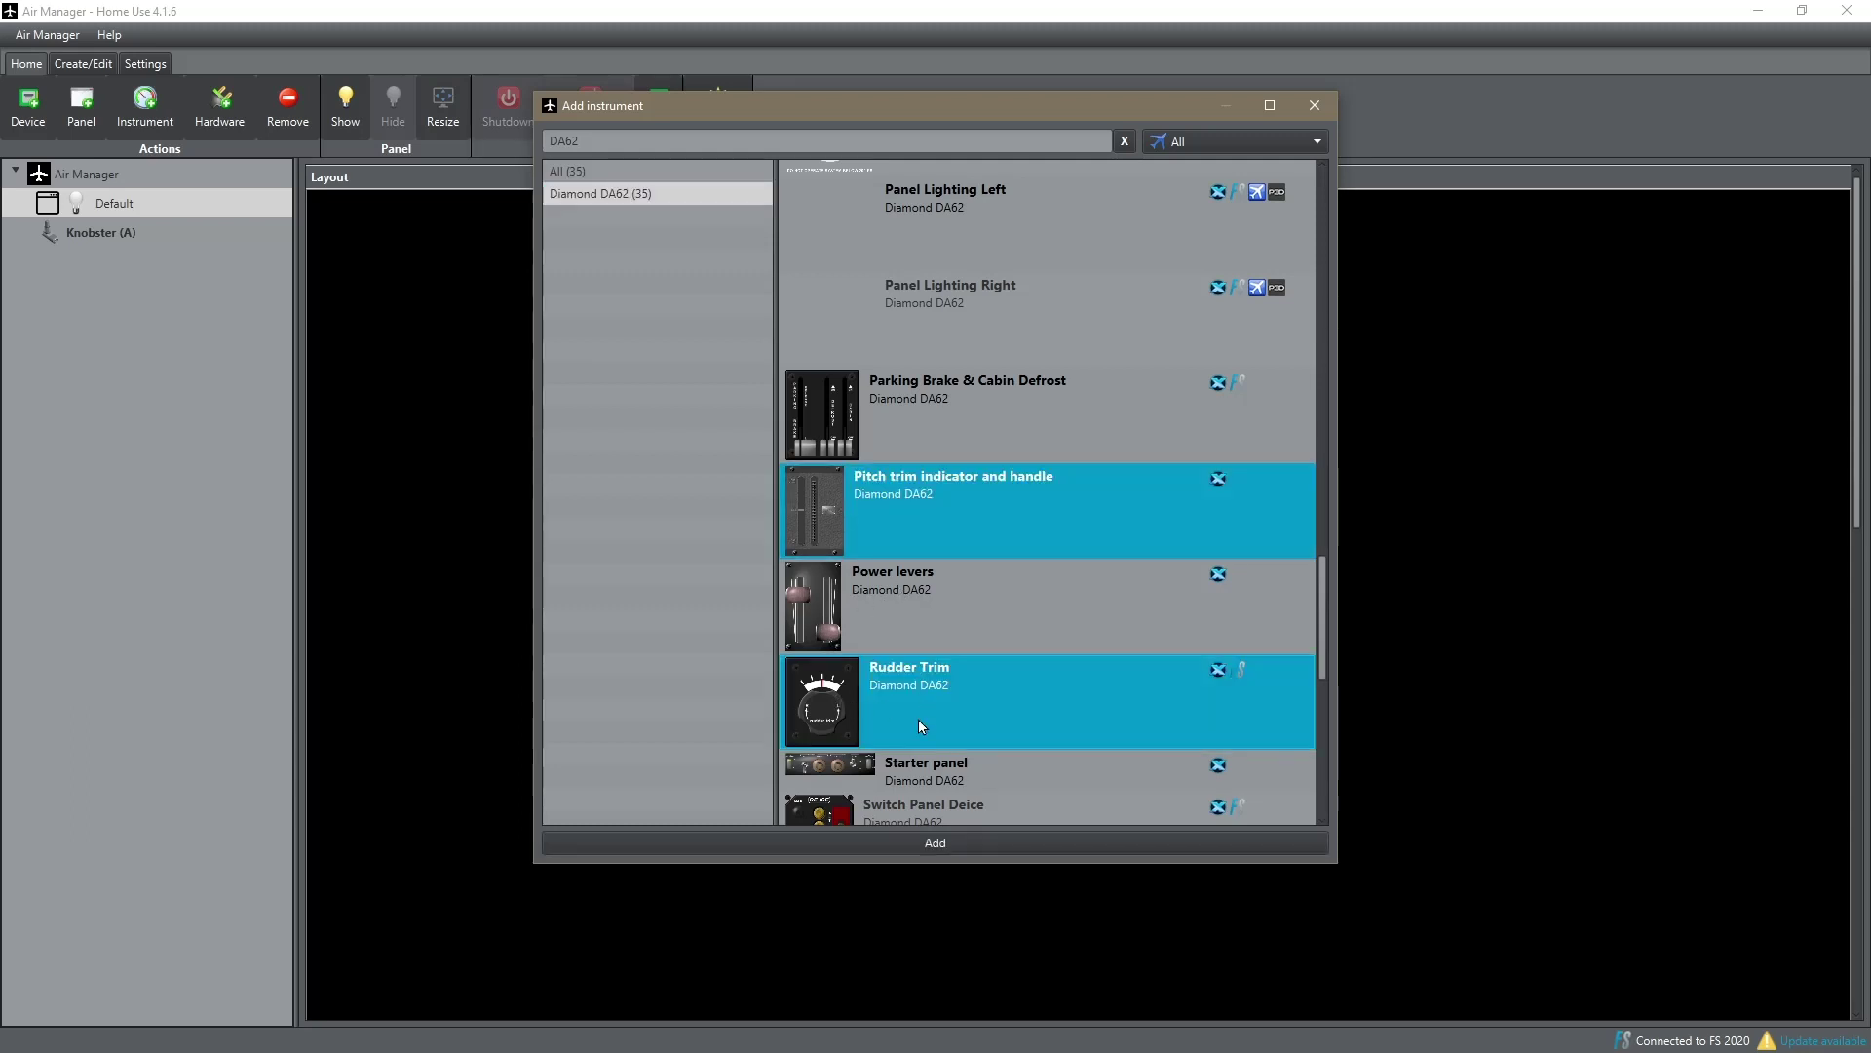
scroll(1009, 628, down, 5)
ctrl+click(836, 554)
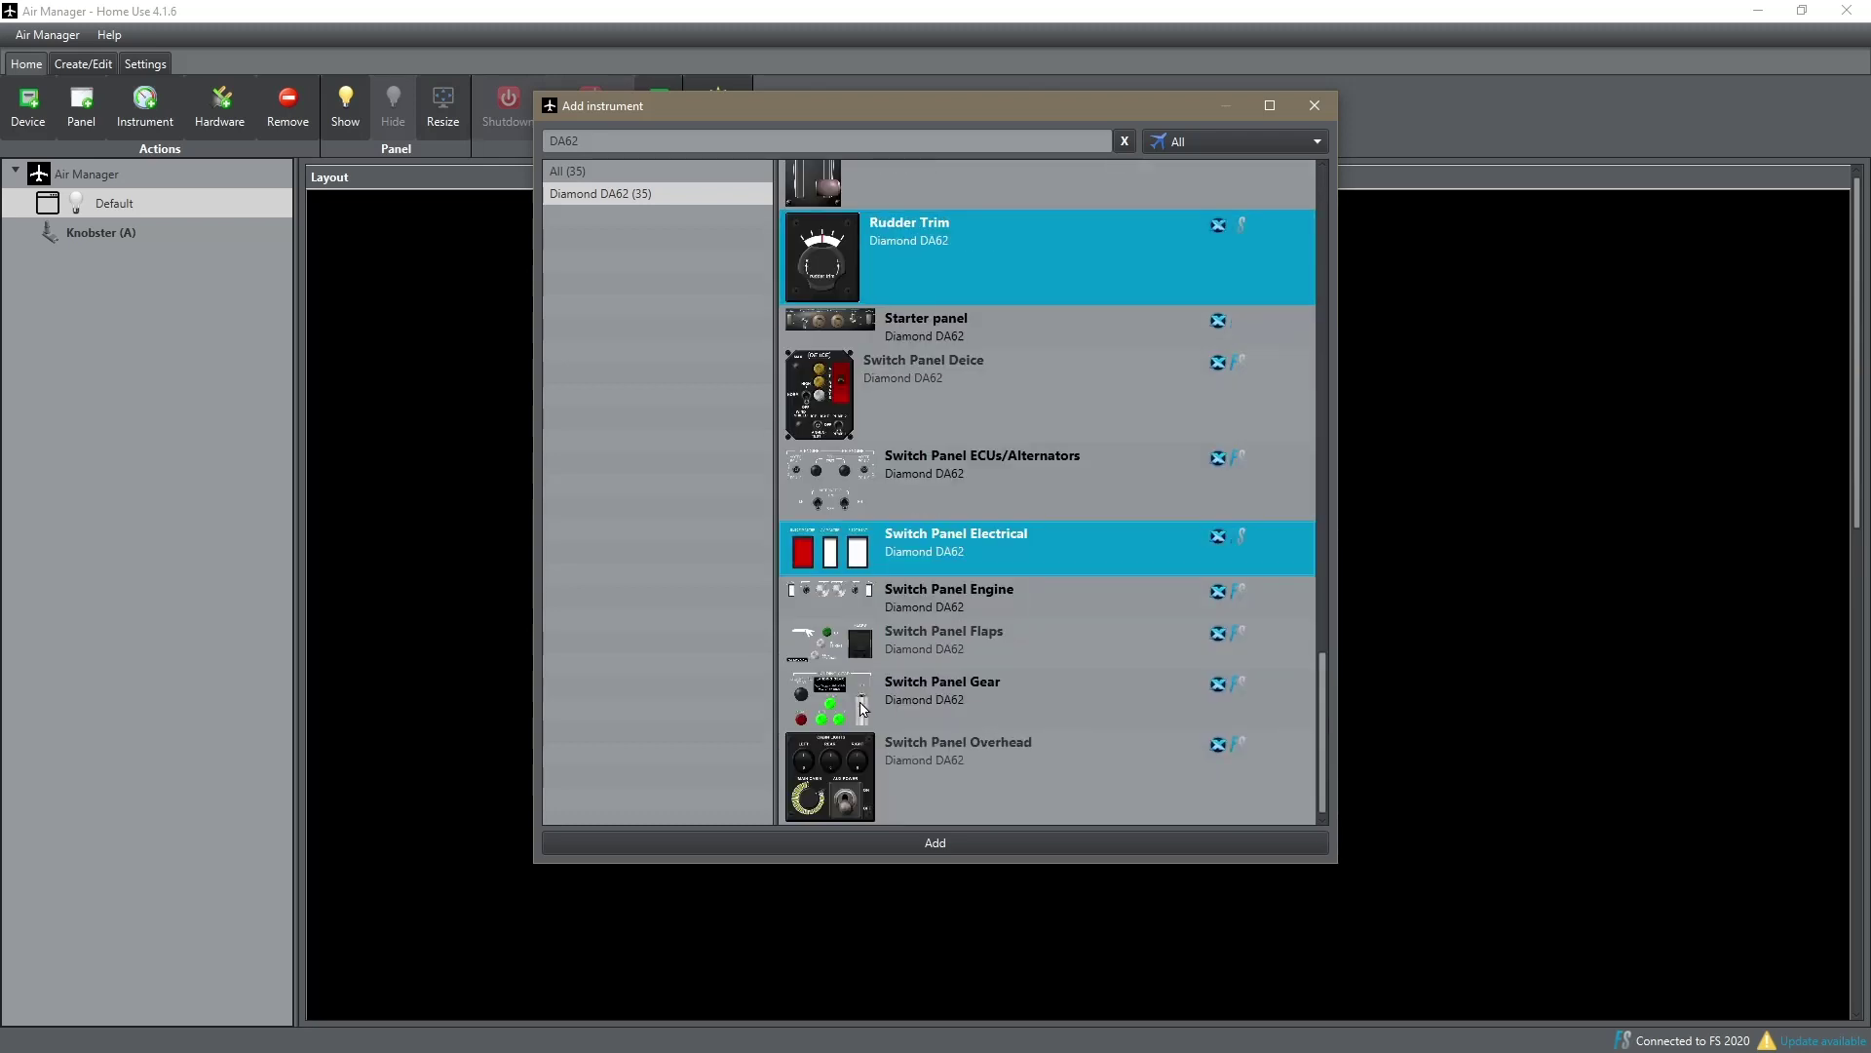
ctrl+click(823, 773)
Select the range from Switch Panel Deice to Switch Panel Overhead, then only Rudder Trim, Switch Panel ECUs/Alternators and Switch Panel Gear.
click(827, 394)
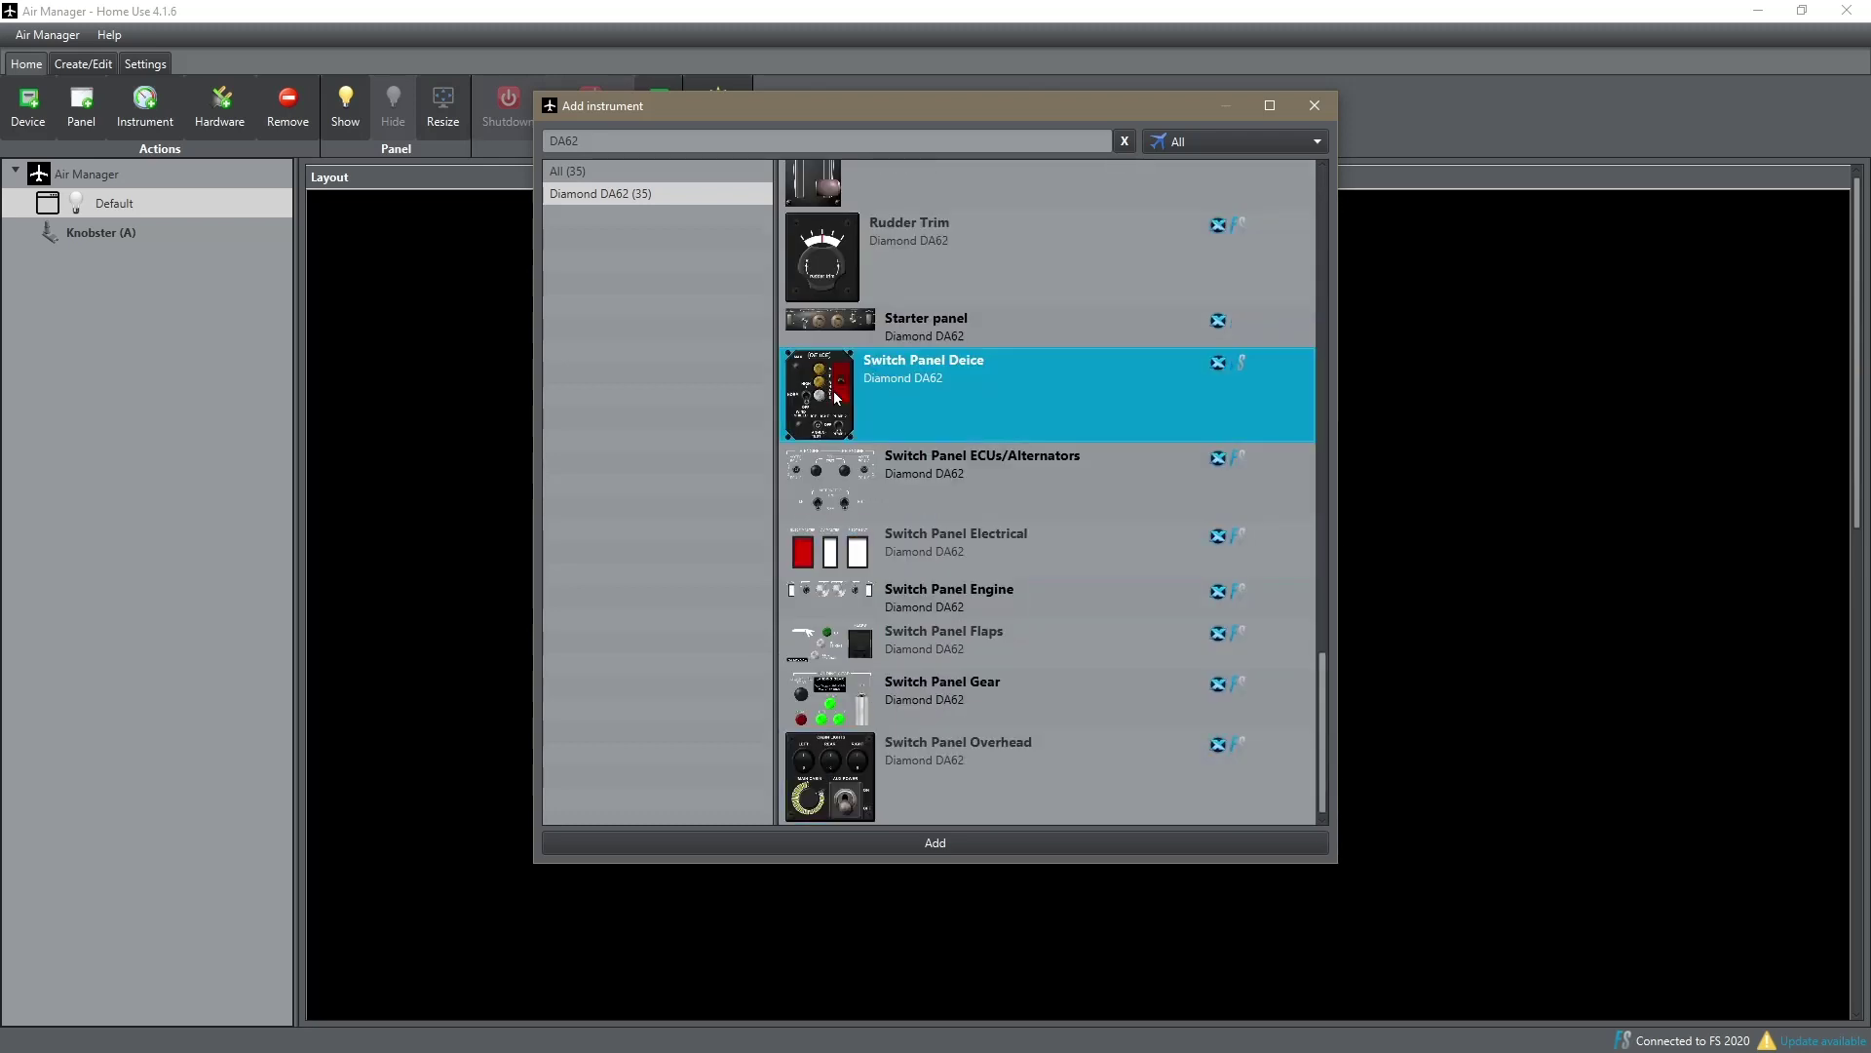
shift+click(1216, 762)
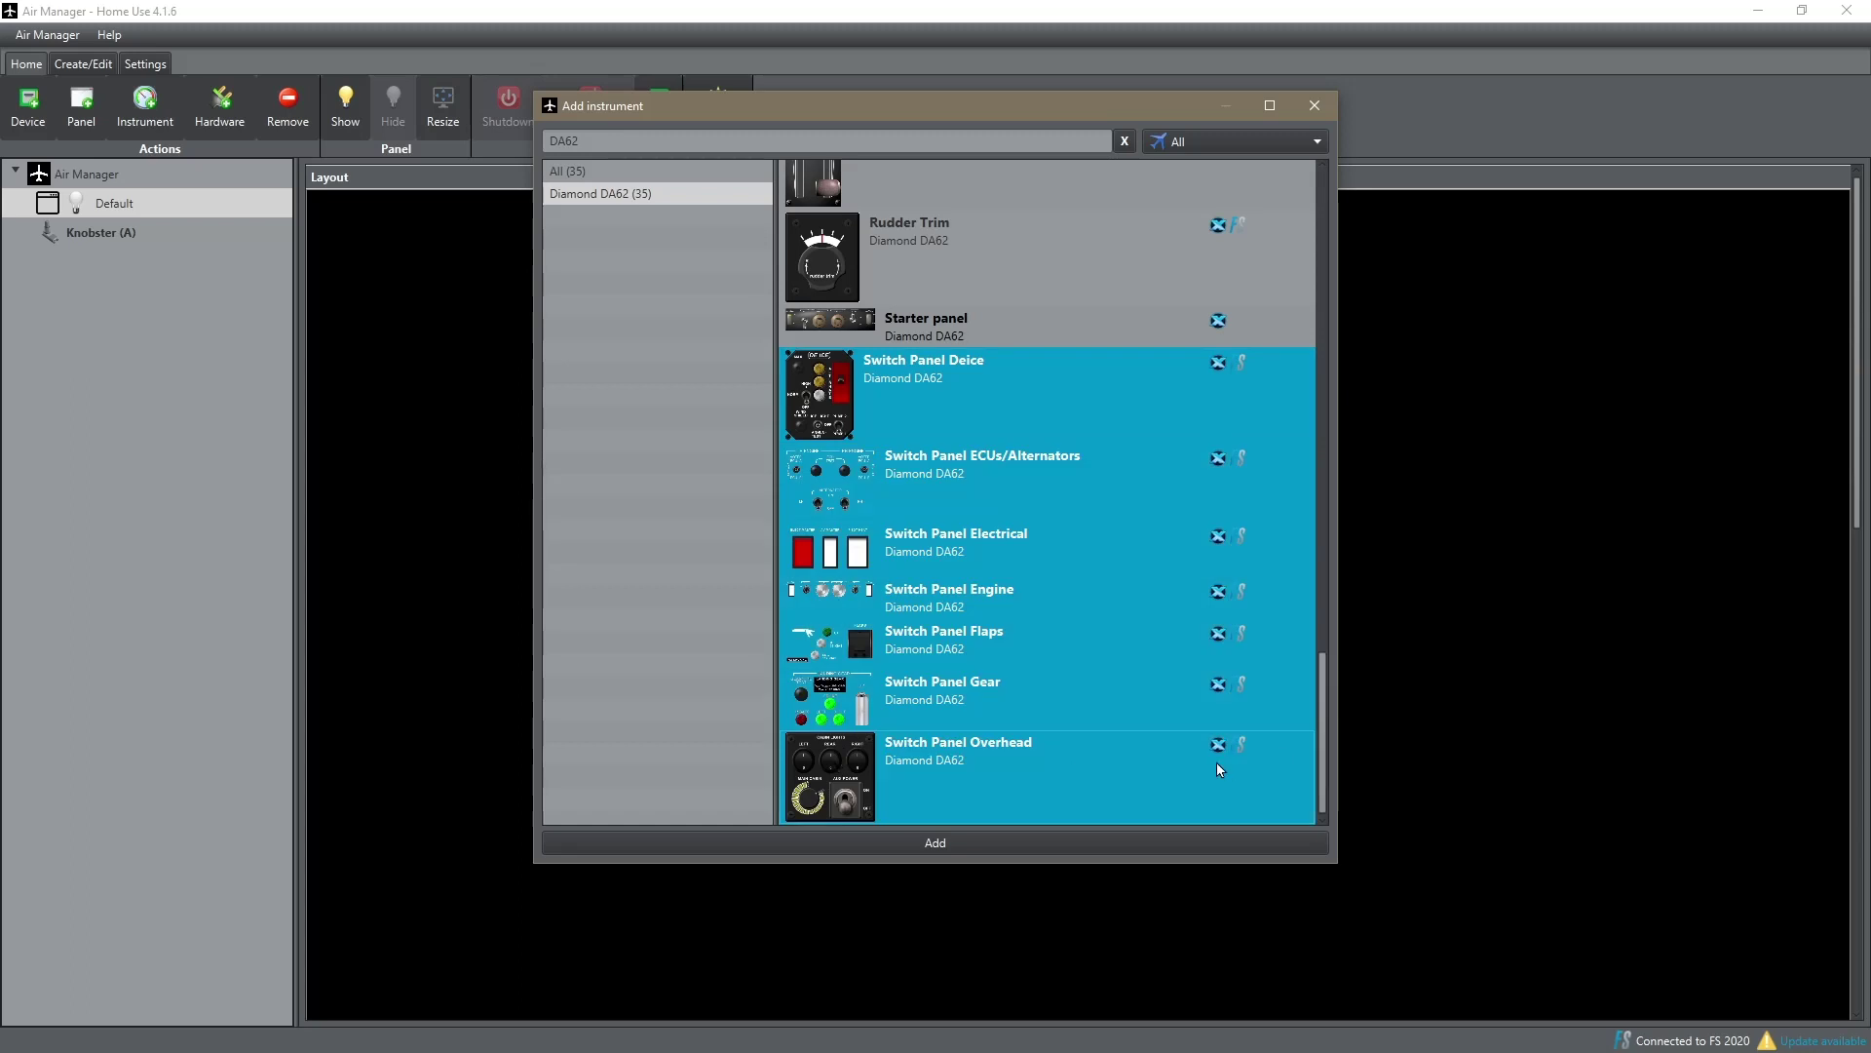
click(852, 252)
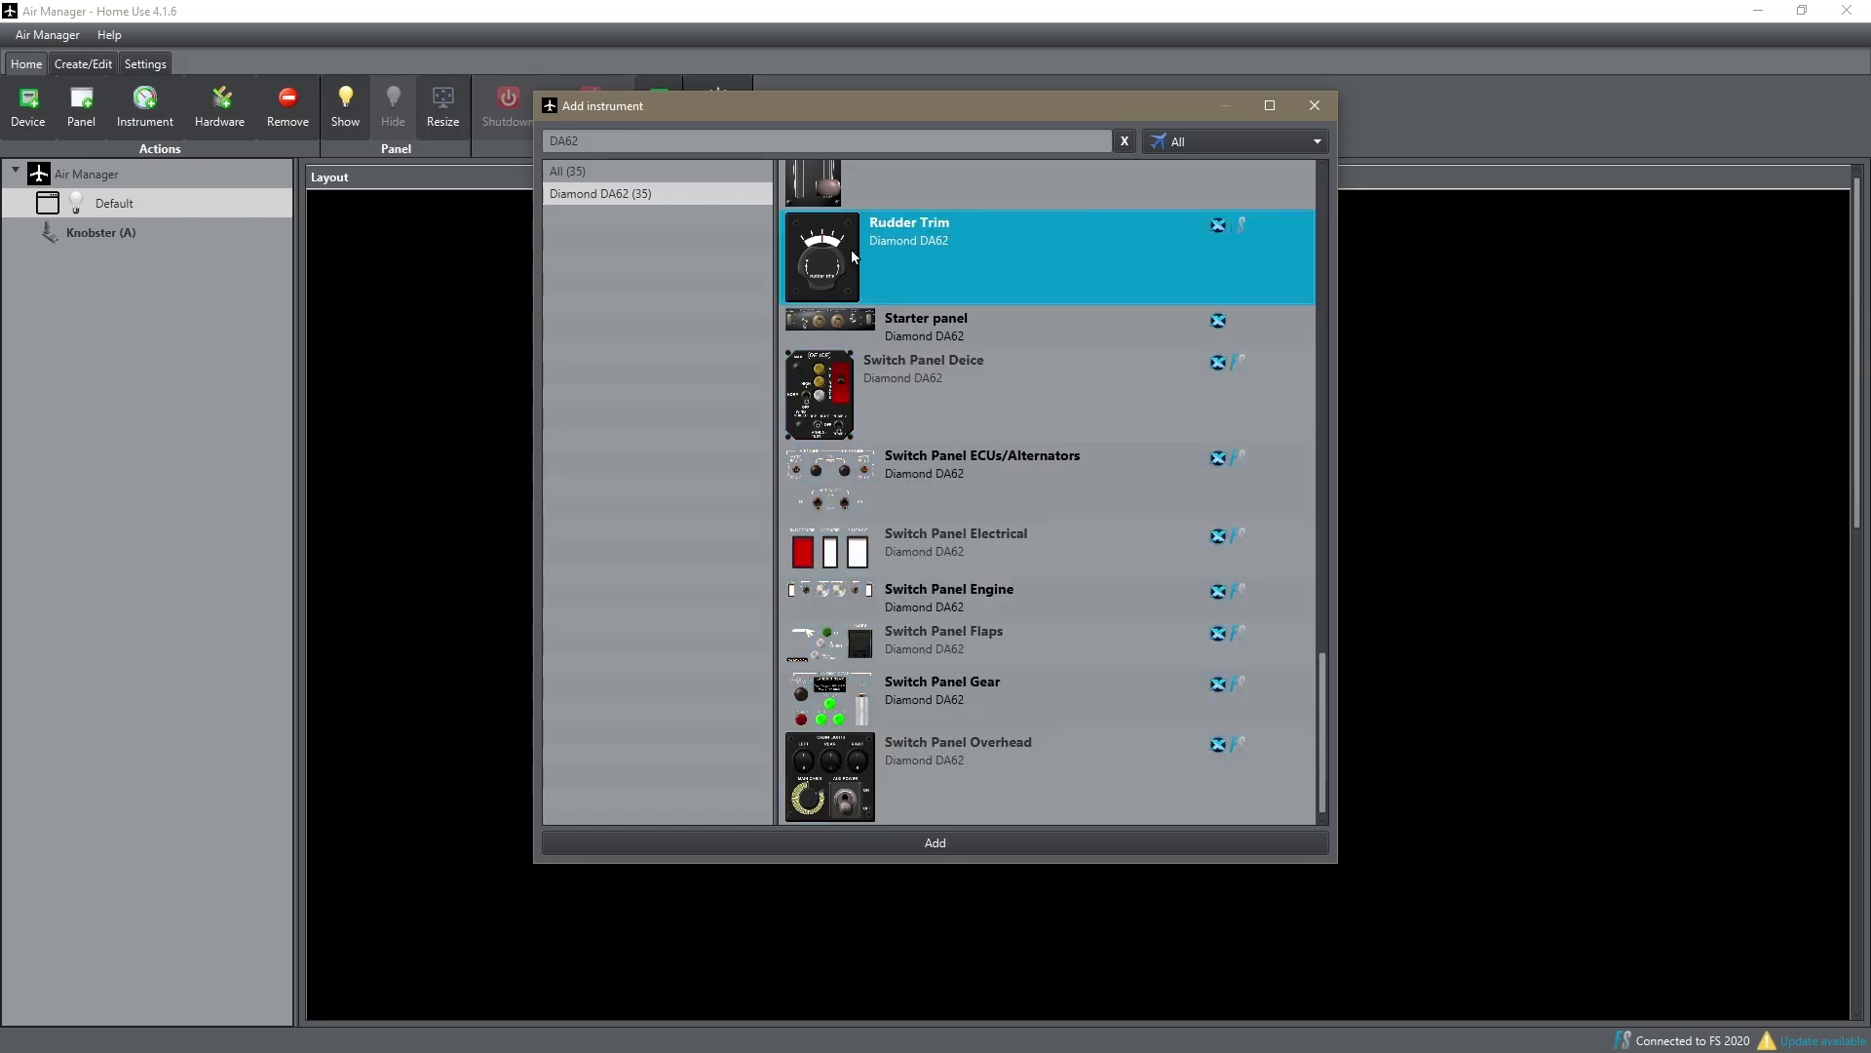
ctrl+click(842, 501)
ctrl+click(837, 703)
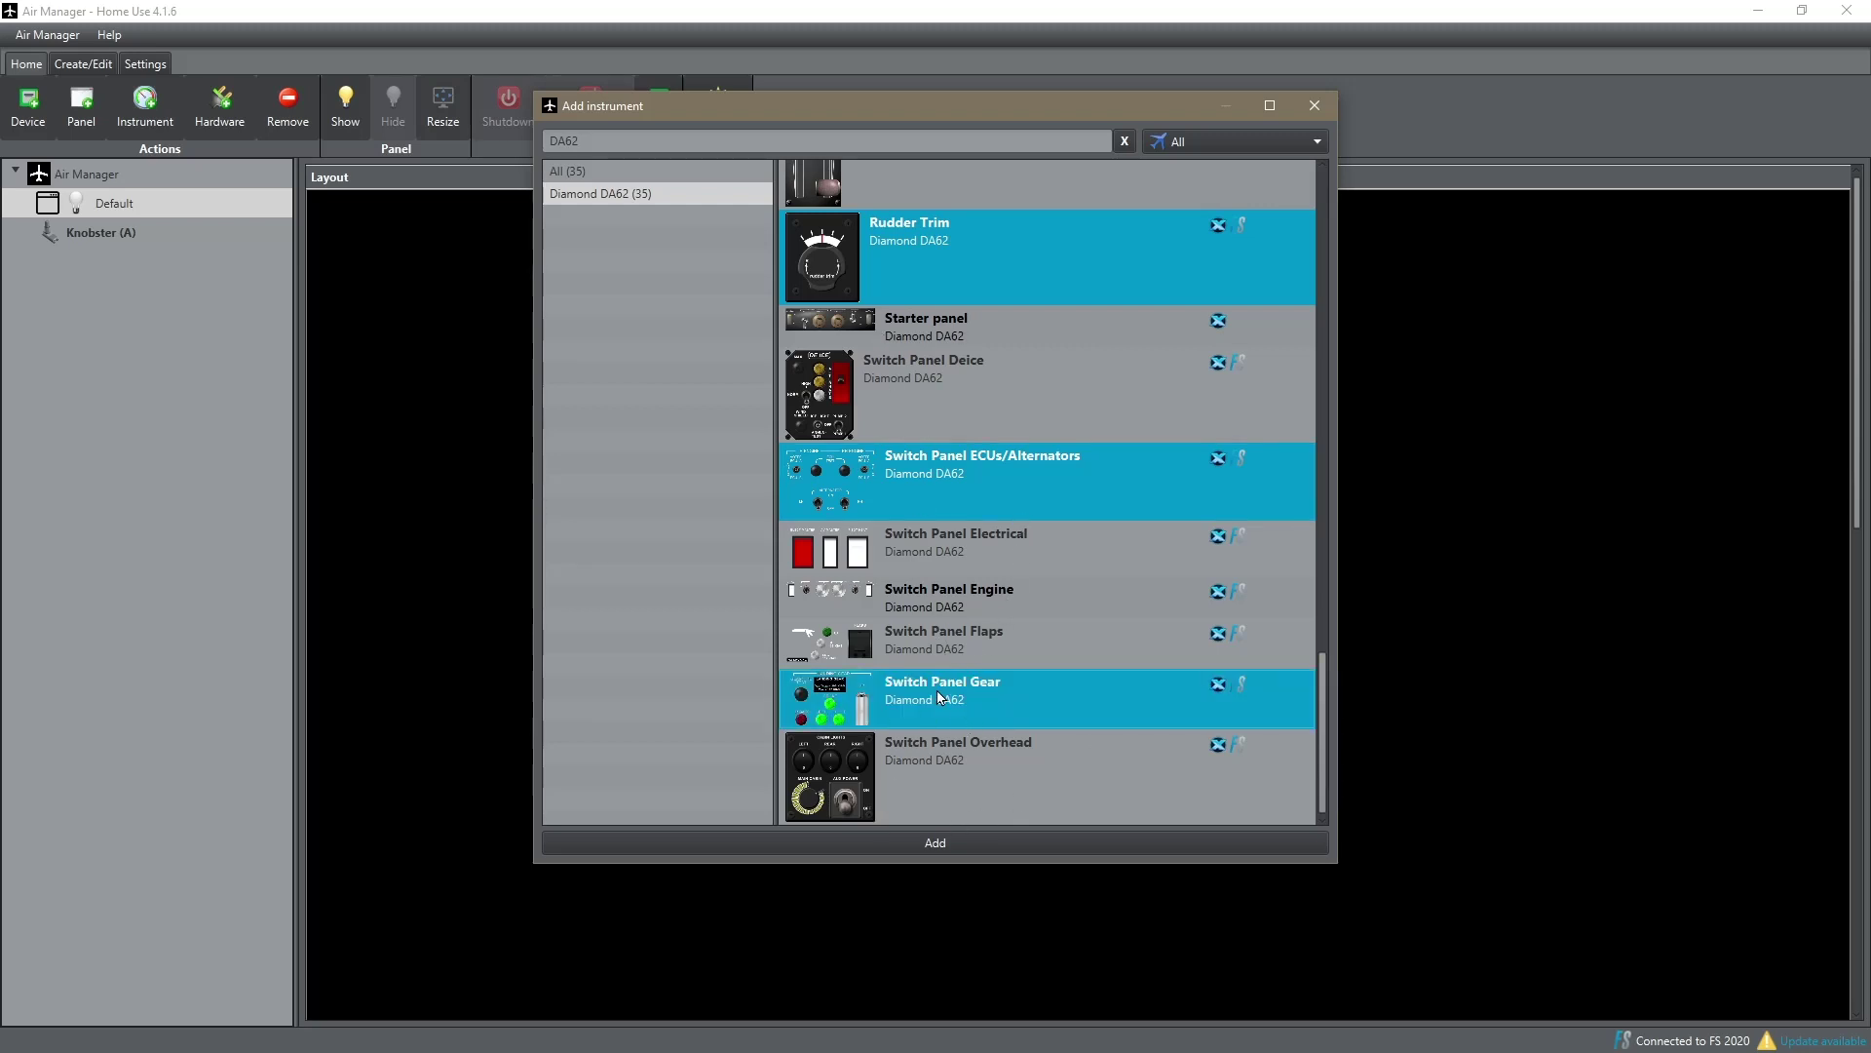
Select the DA62 instruments individually, from the Starter panel down to Switch Panel Overhead.
click(844, 334)
click(866, 403)
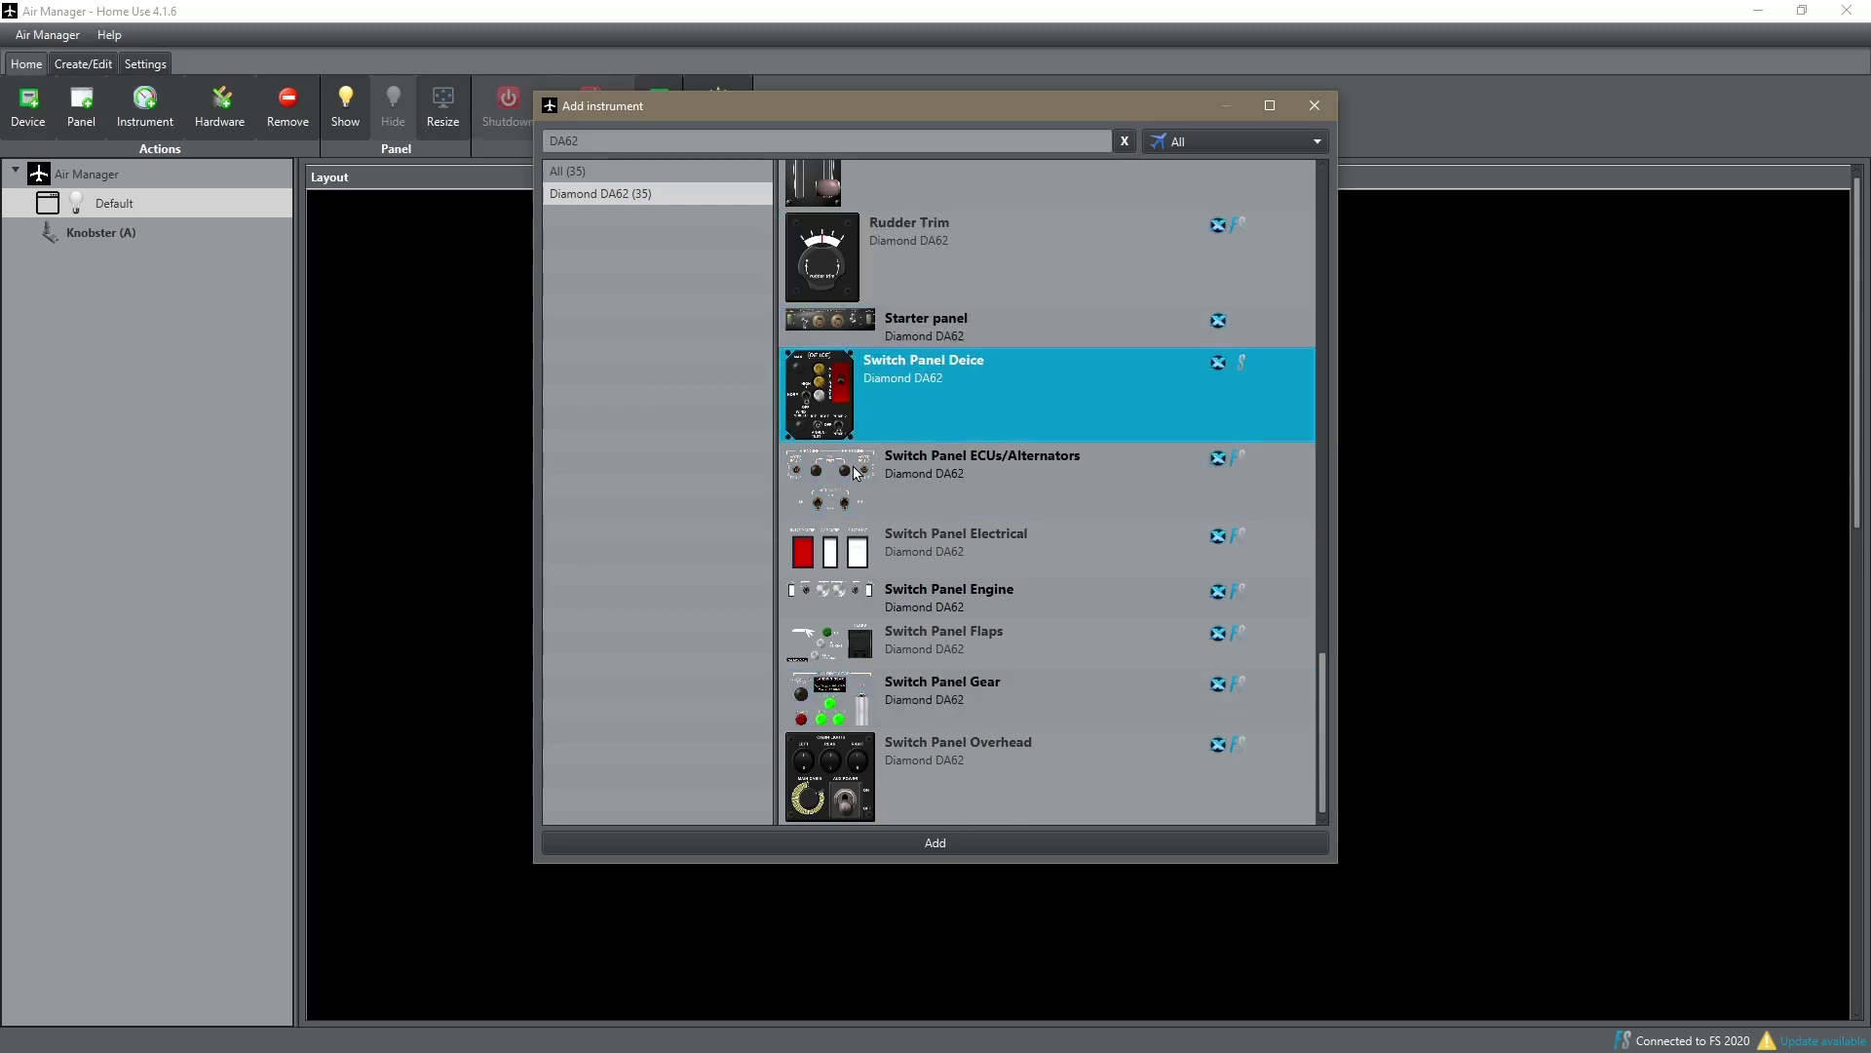
click(854, 485)
click(859, 560)
click(875, 597)
click(854, 651)
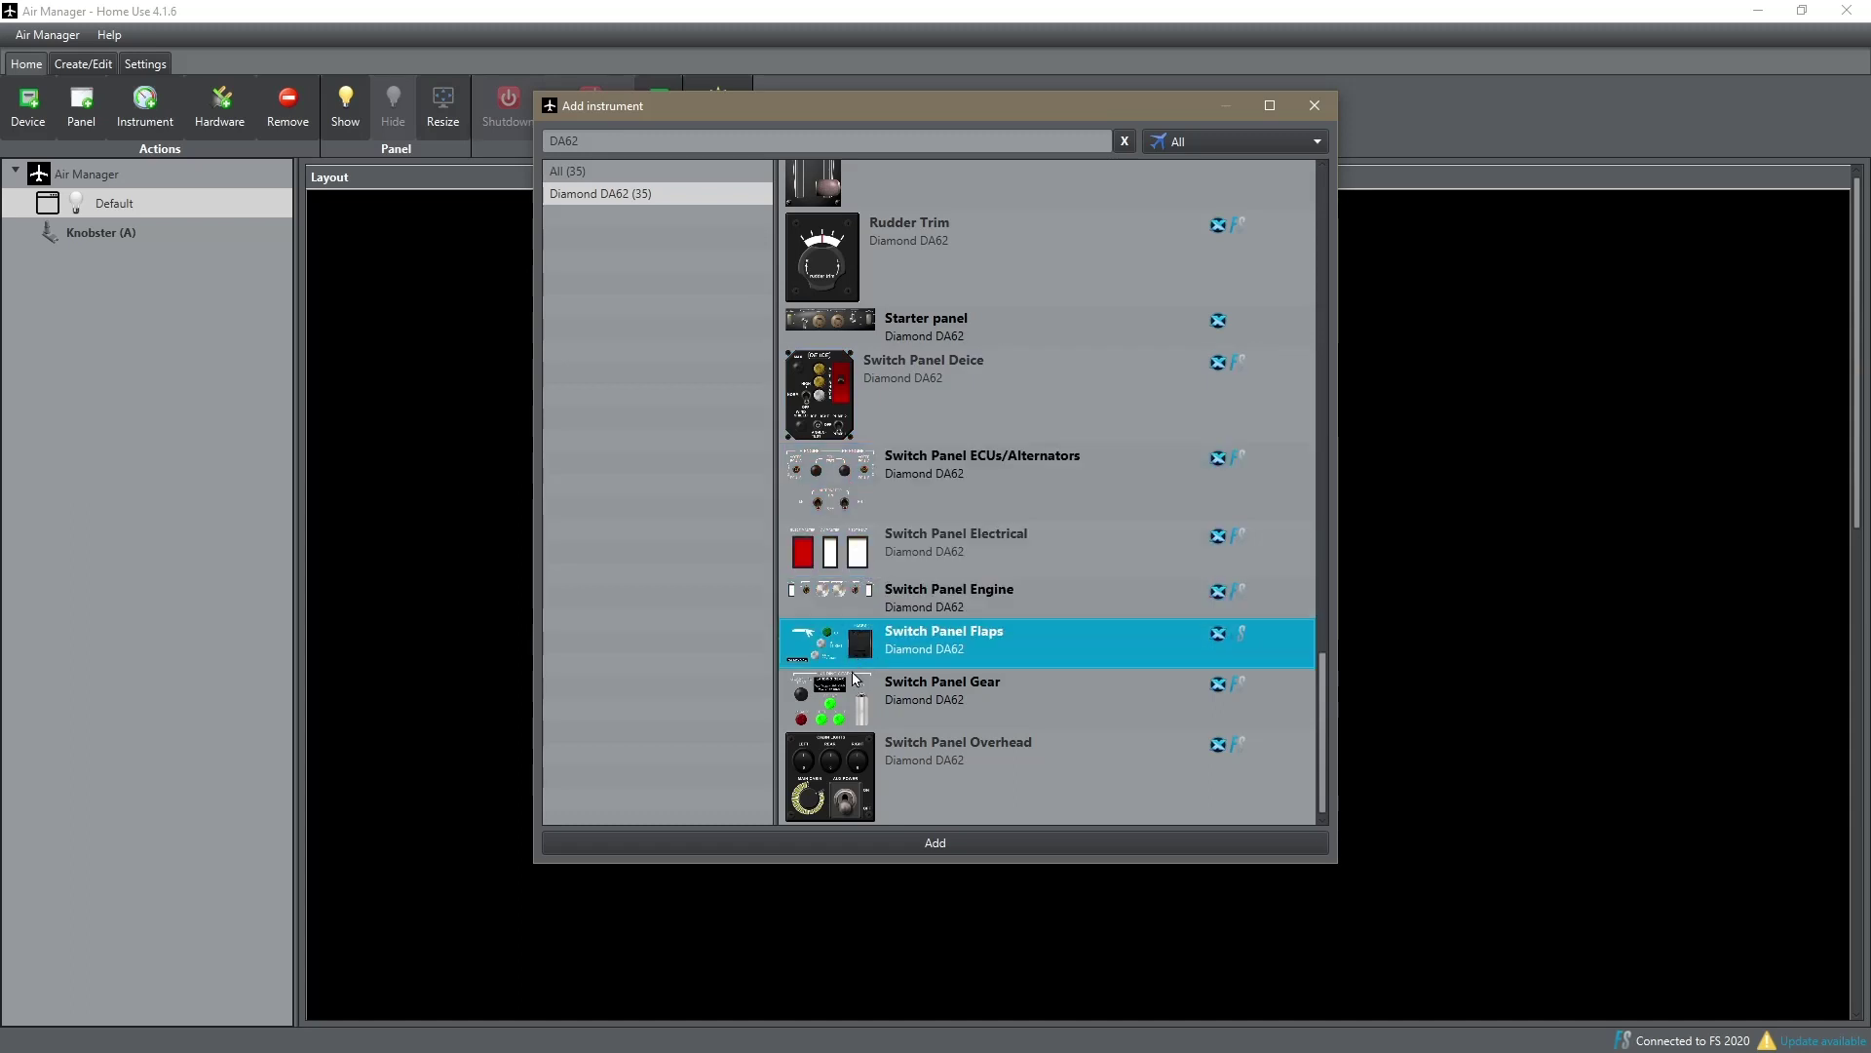
click(855, 687)
click(856, 765)
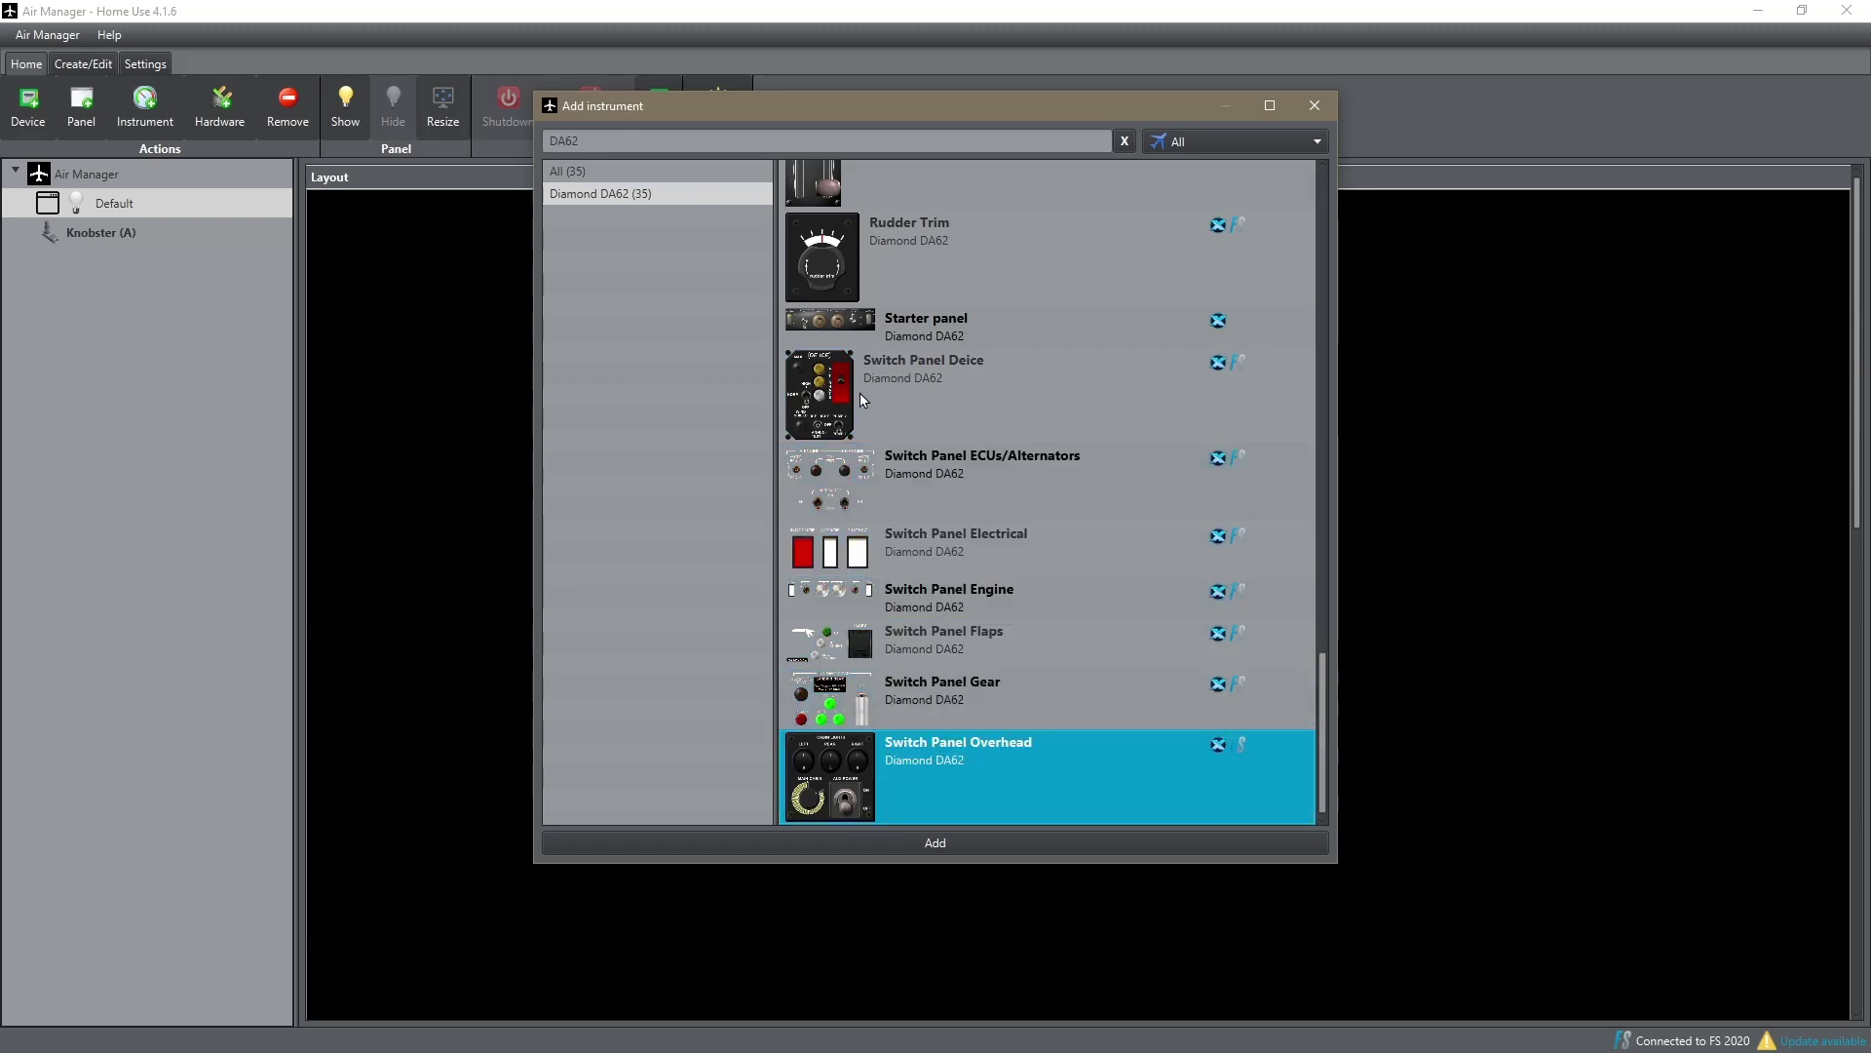
Add only the DA62 Rudder Trim instrument to the Default panel and move it to about left 744, top 385.
ctrl+click(848, 271)
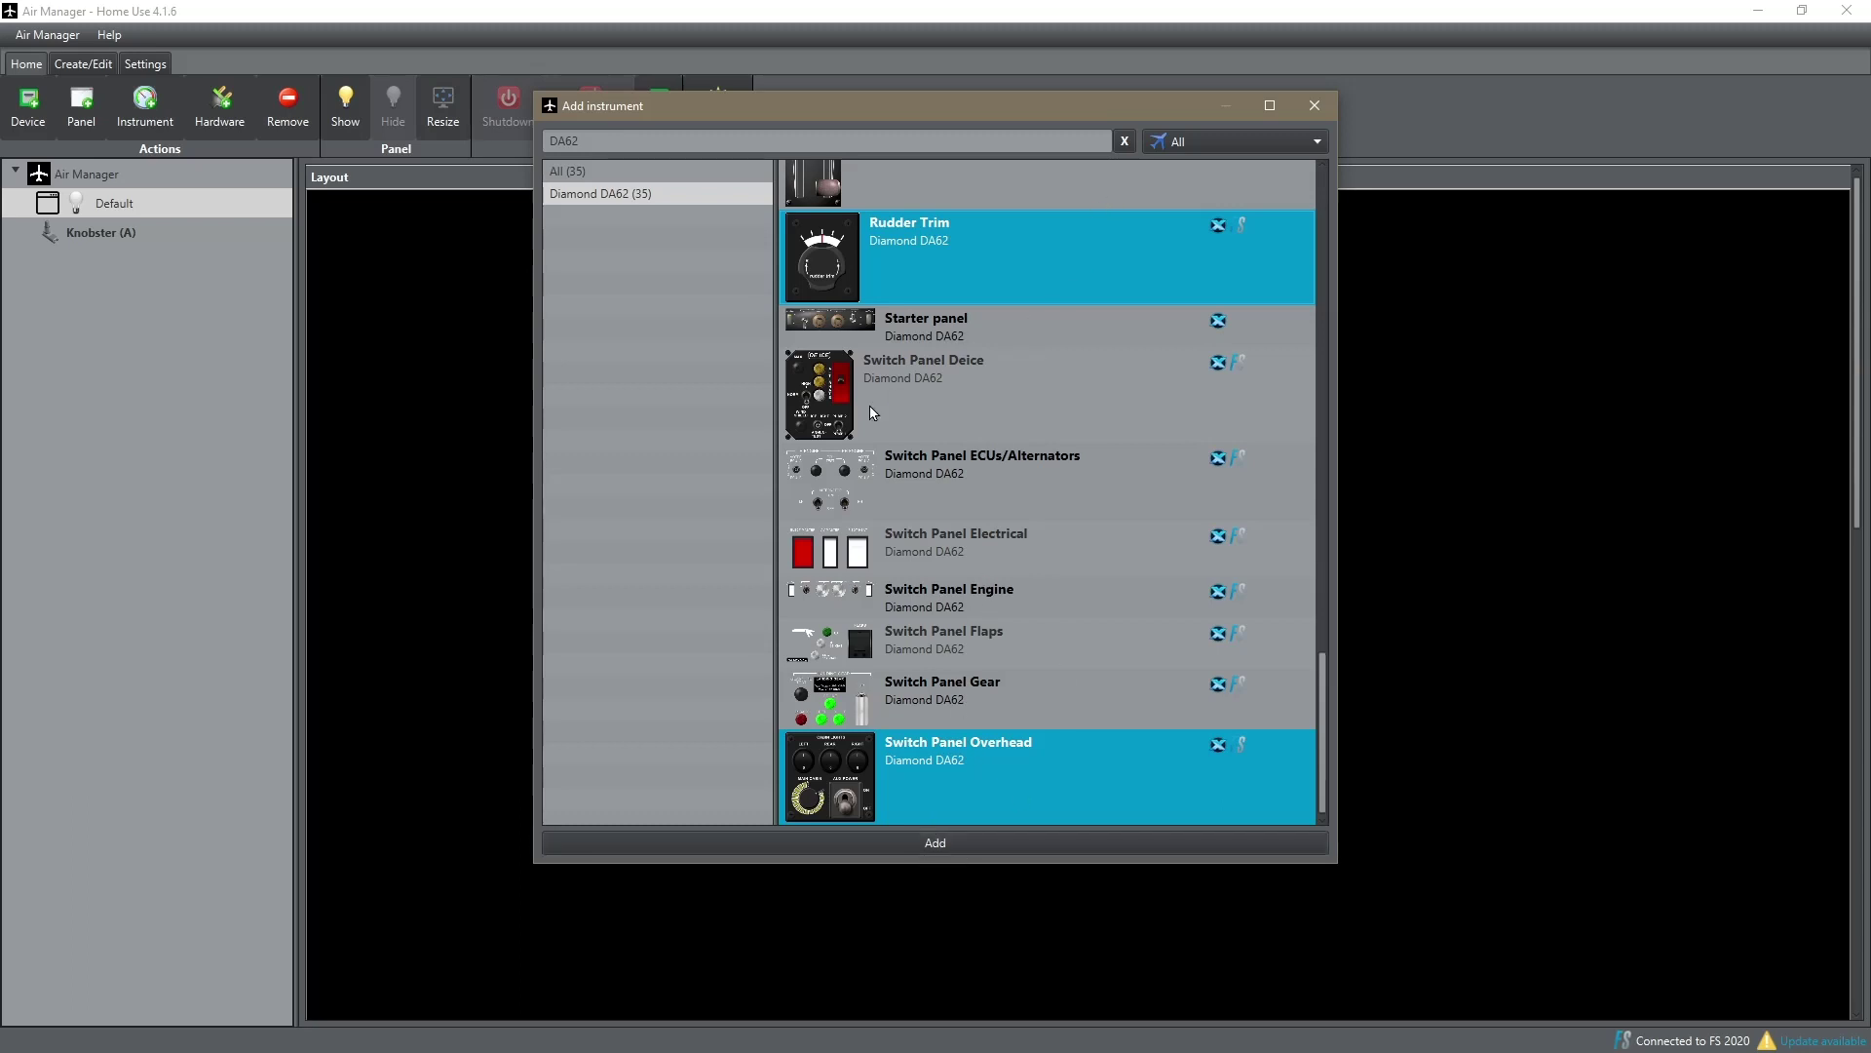
ctrl+click(840, 791)
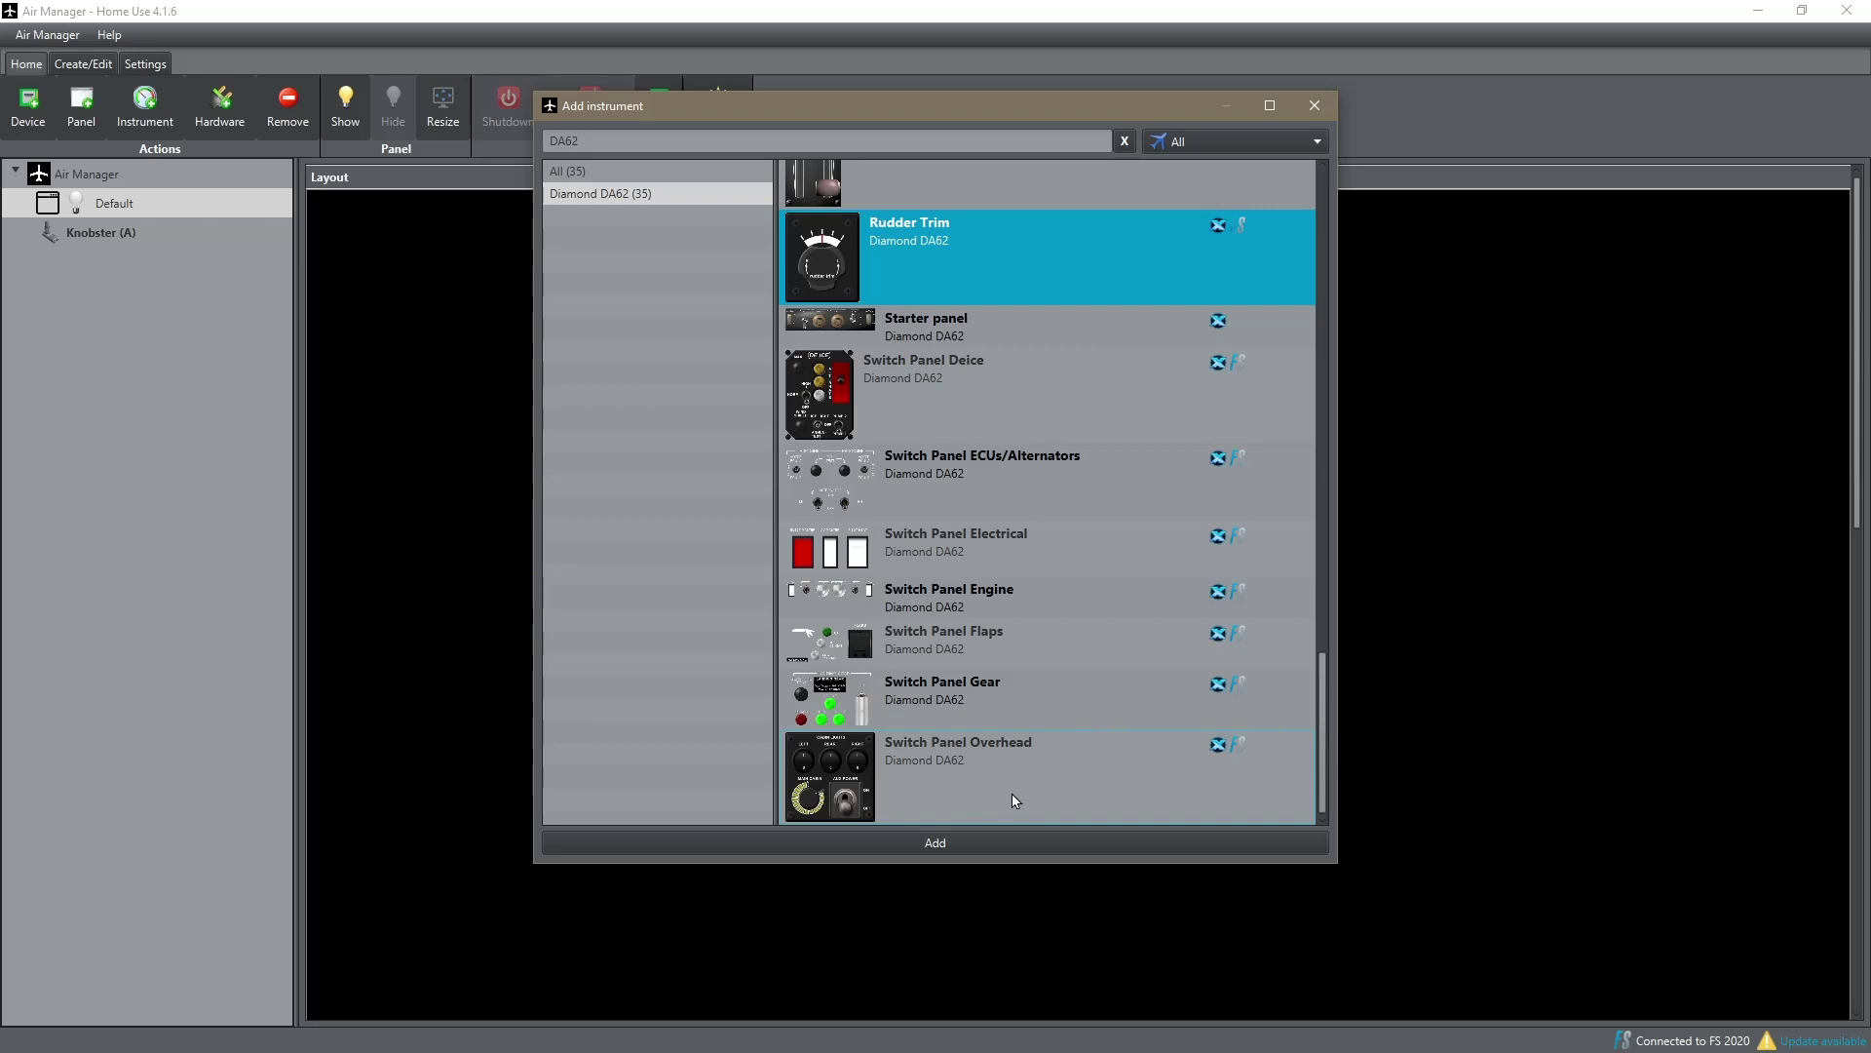
click(938, 843)
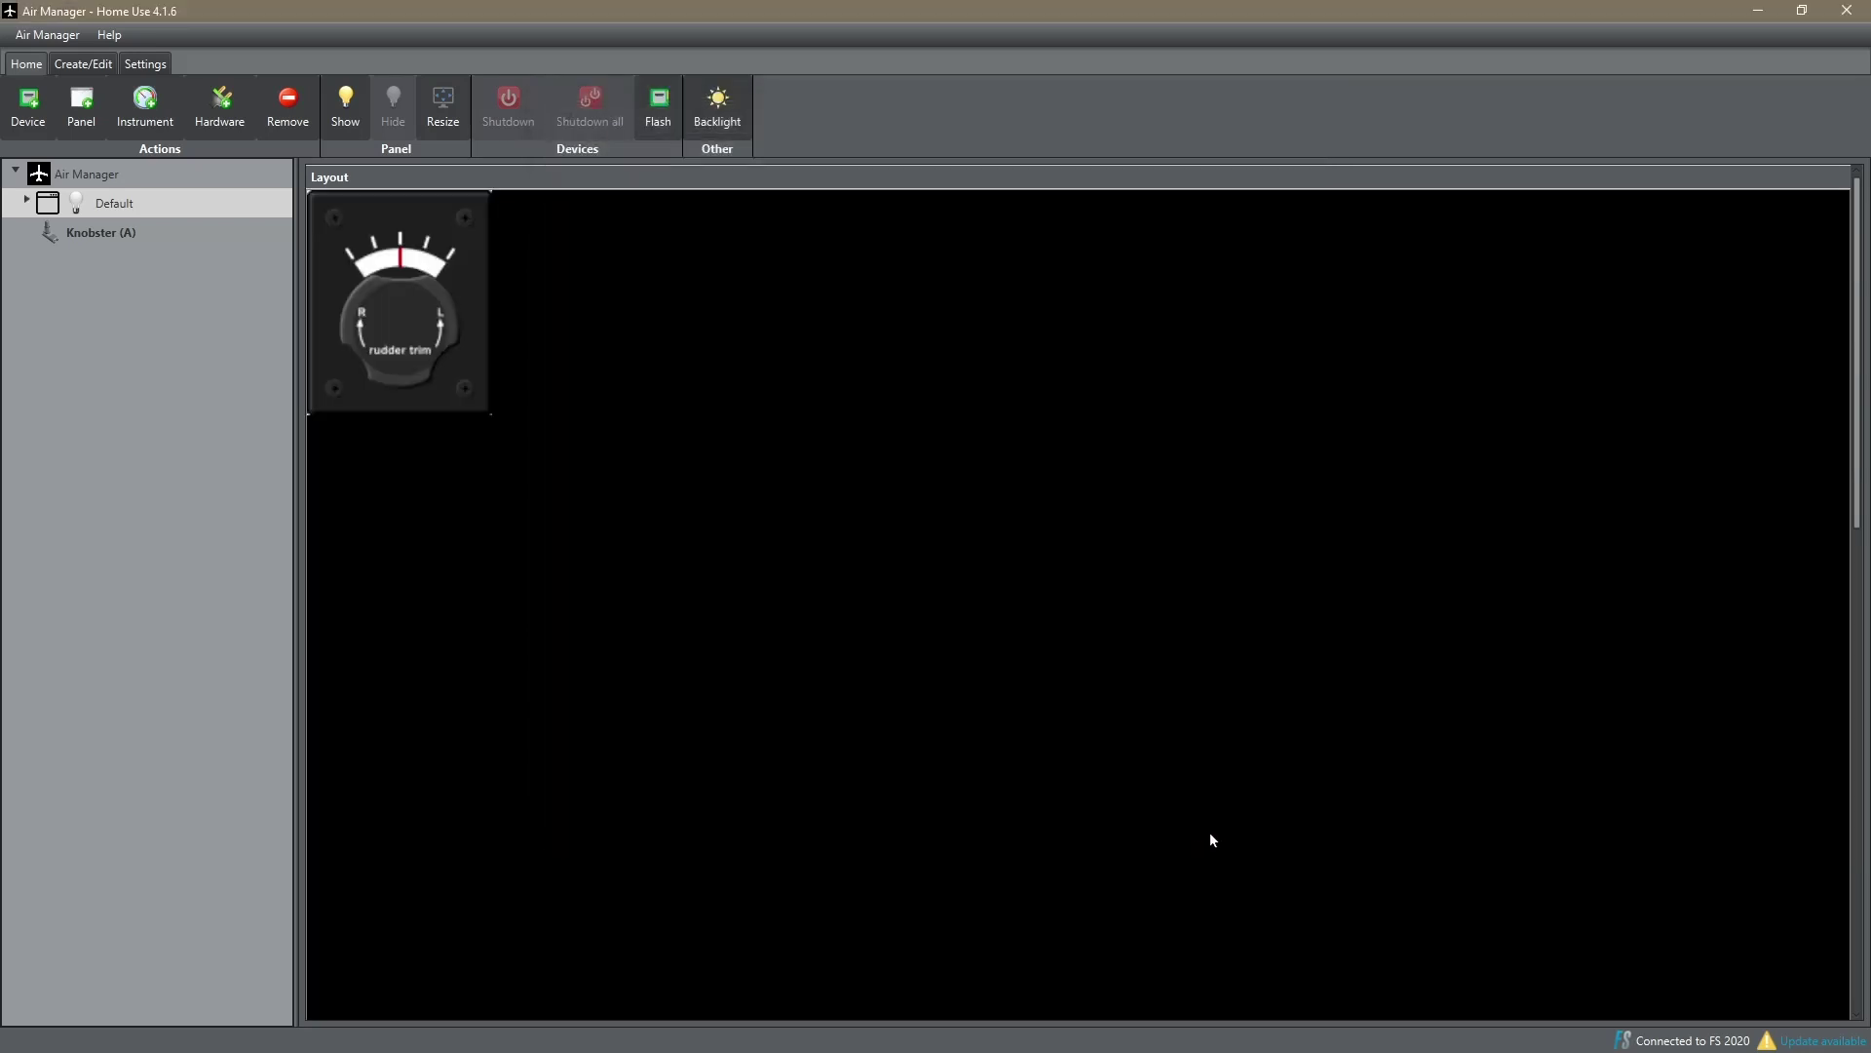
click(26, 201)
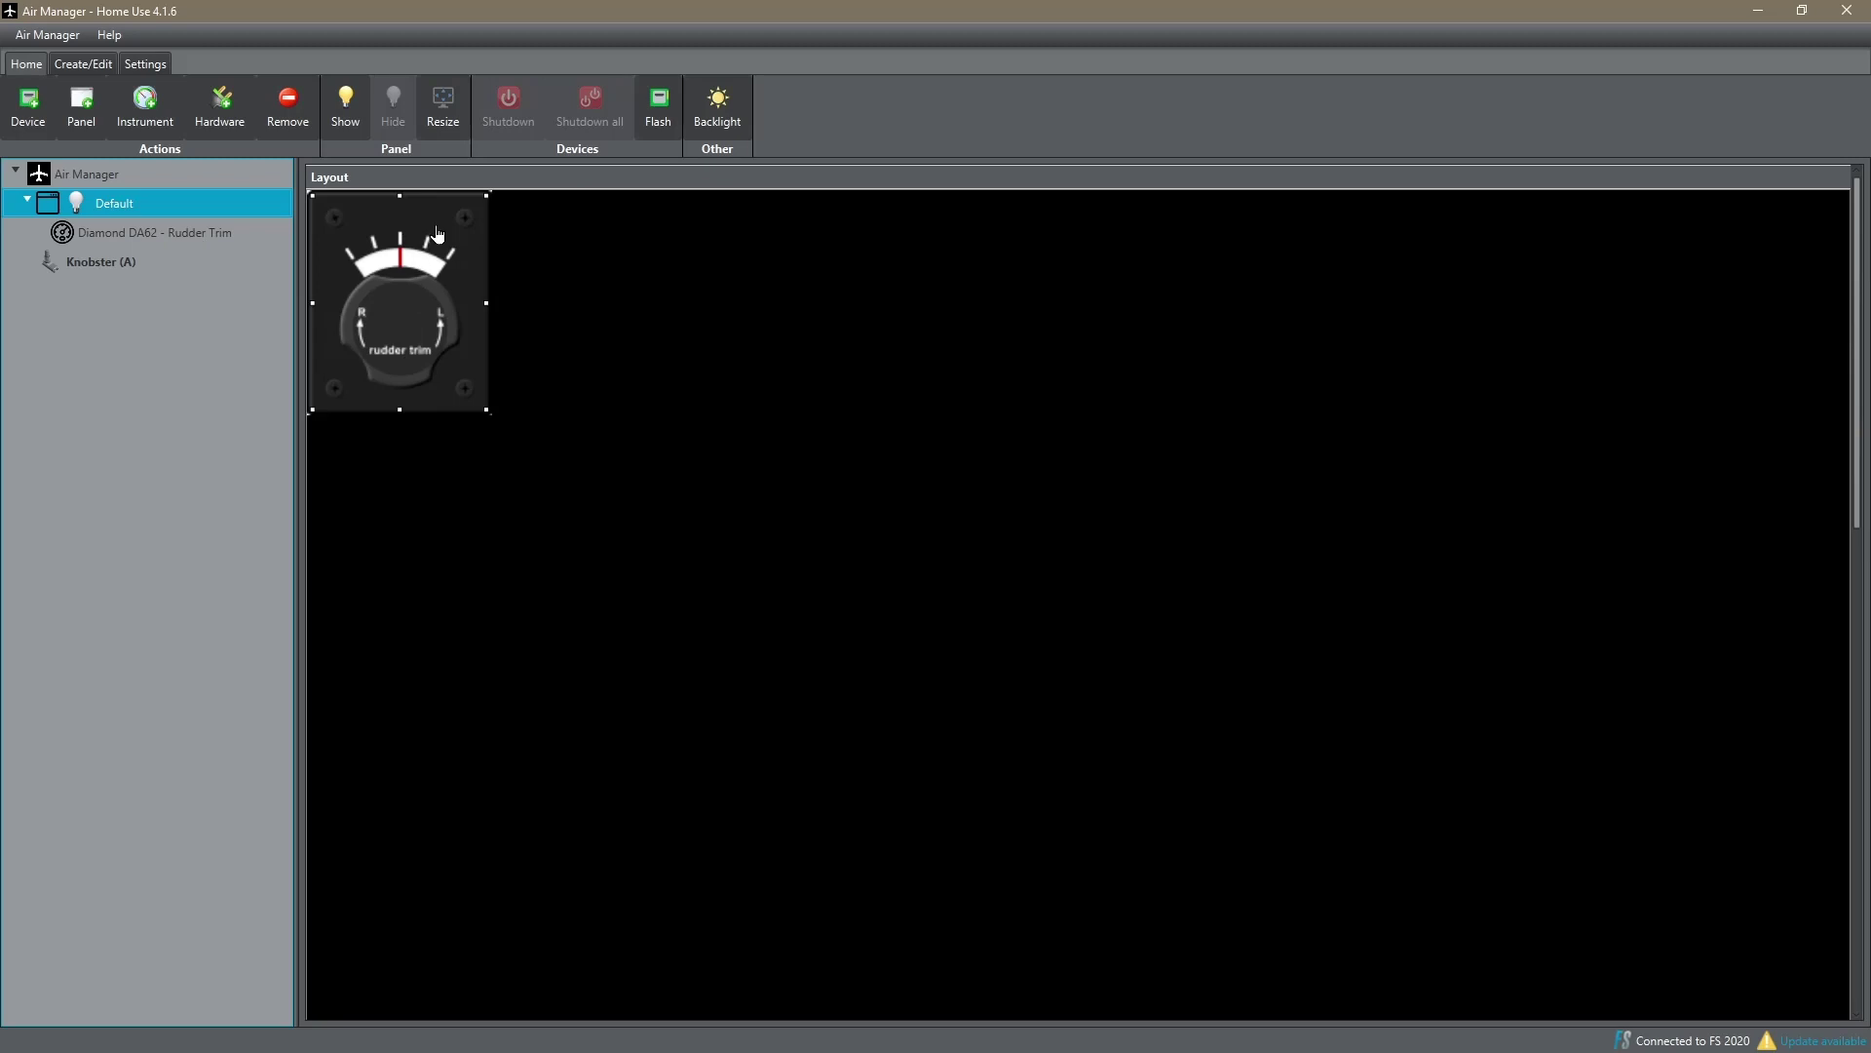
drag(436, 239, 1031, 549)
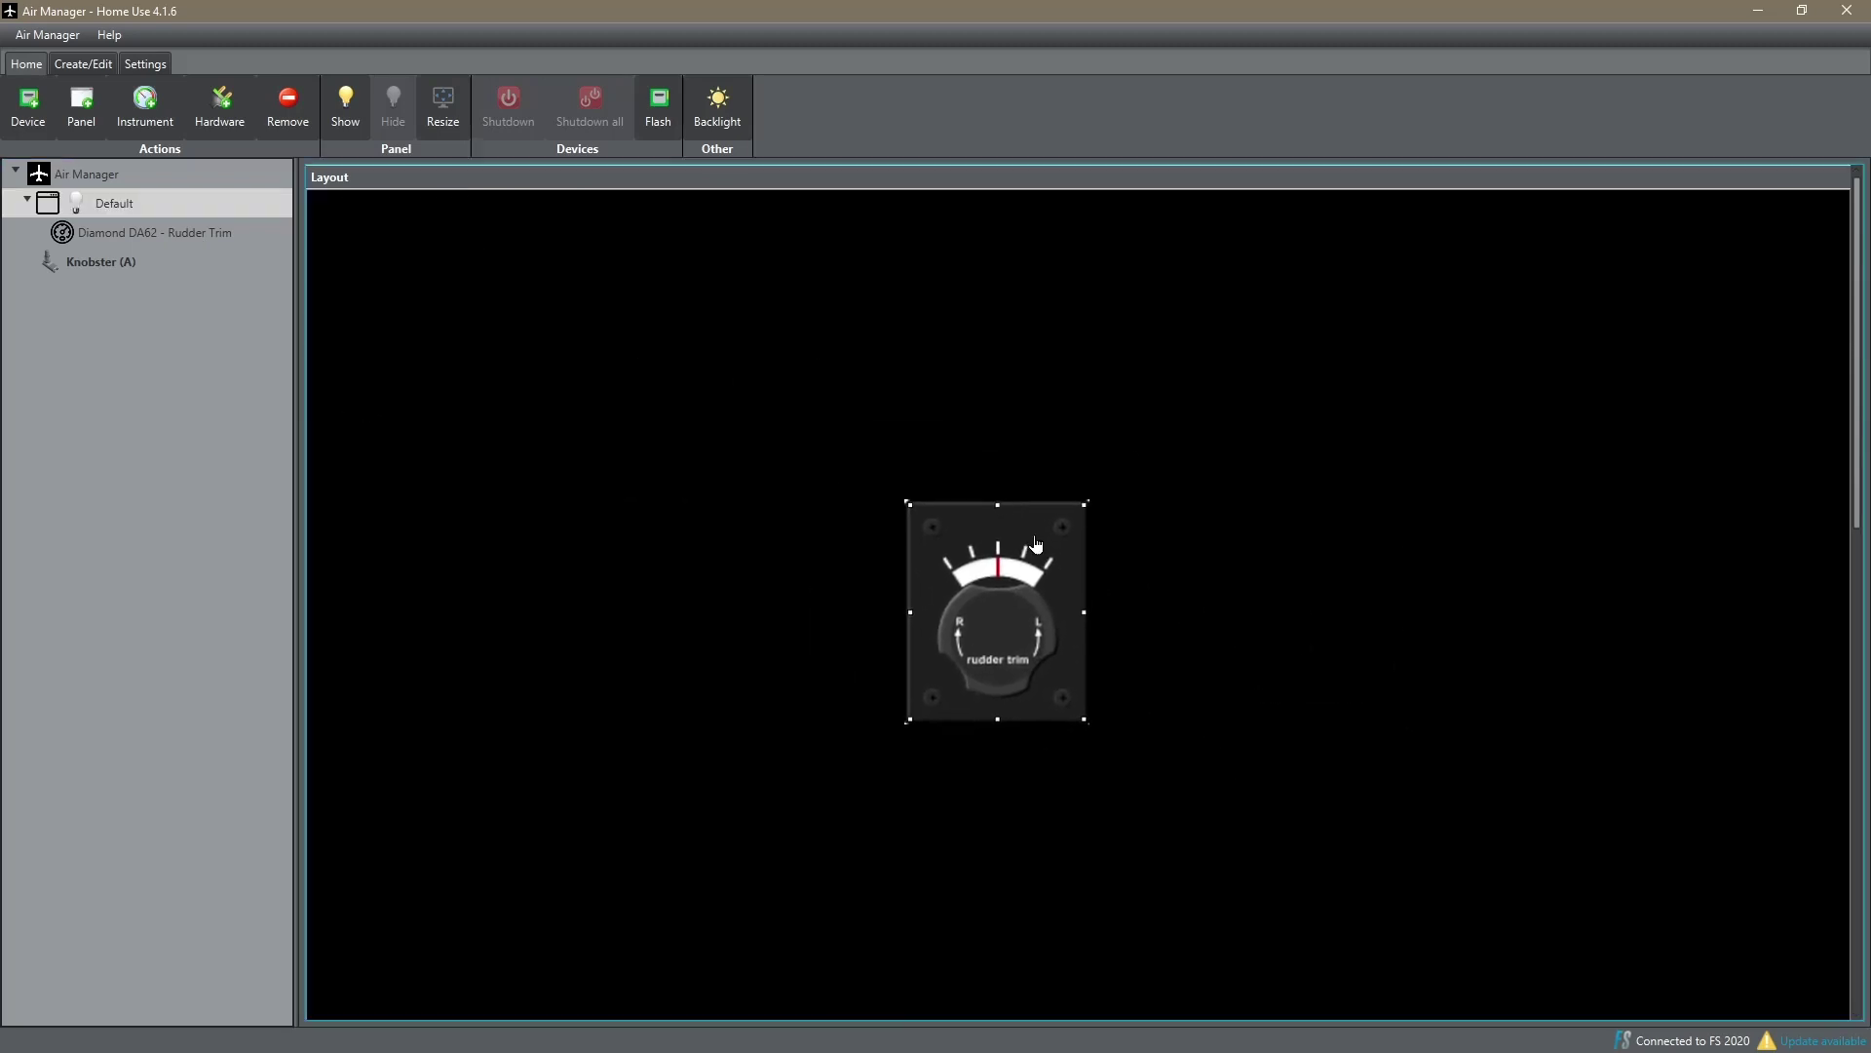
Review the Default panel's settings and the Rudder Trim instrument's position and user properties.
scroll(651, 704, down, 5)
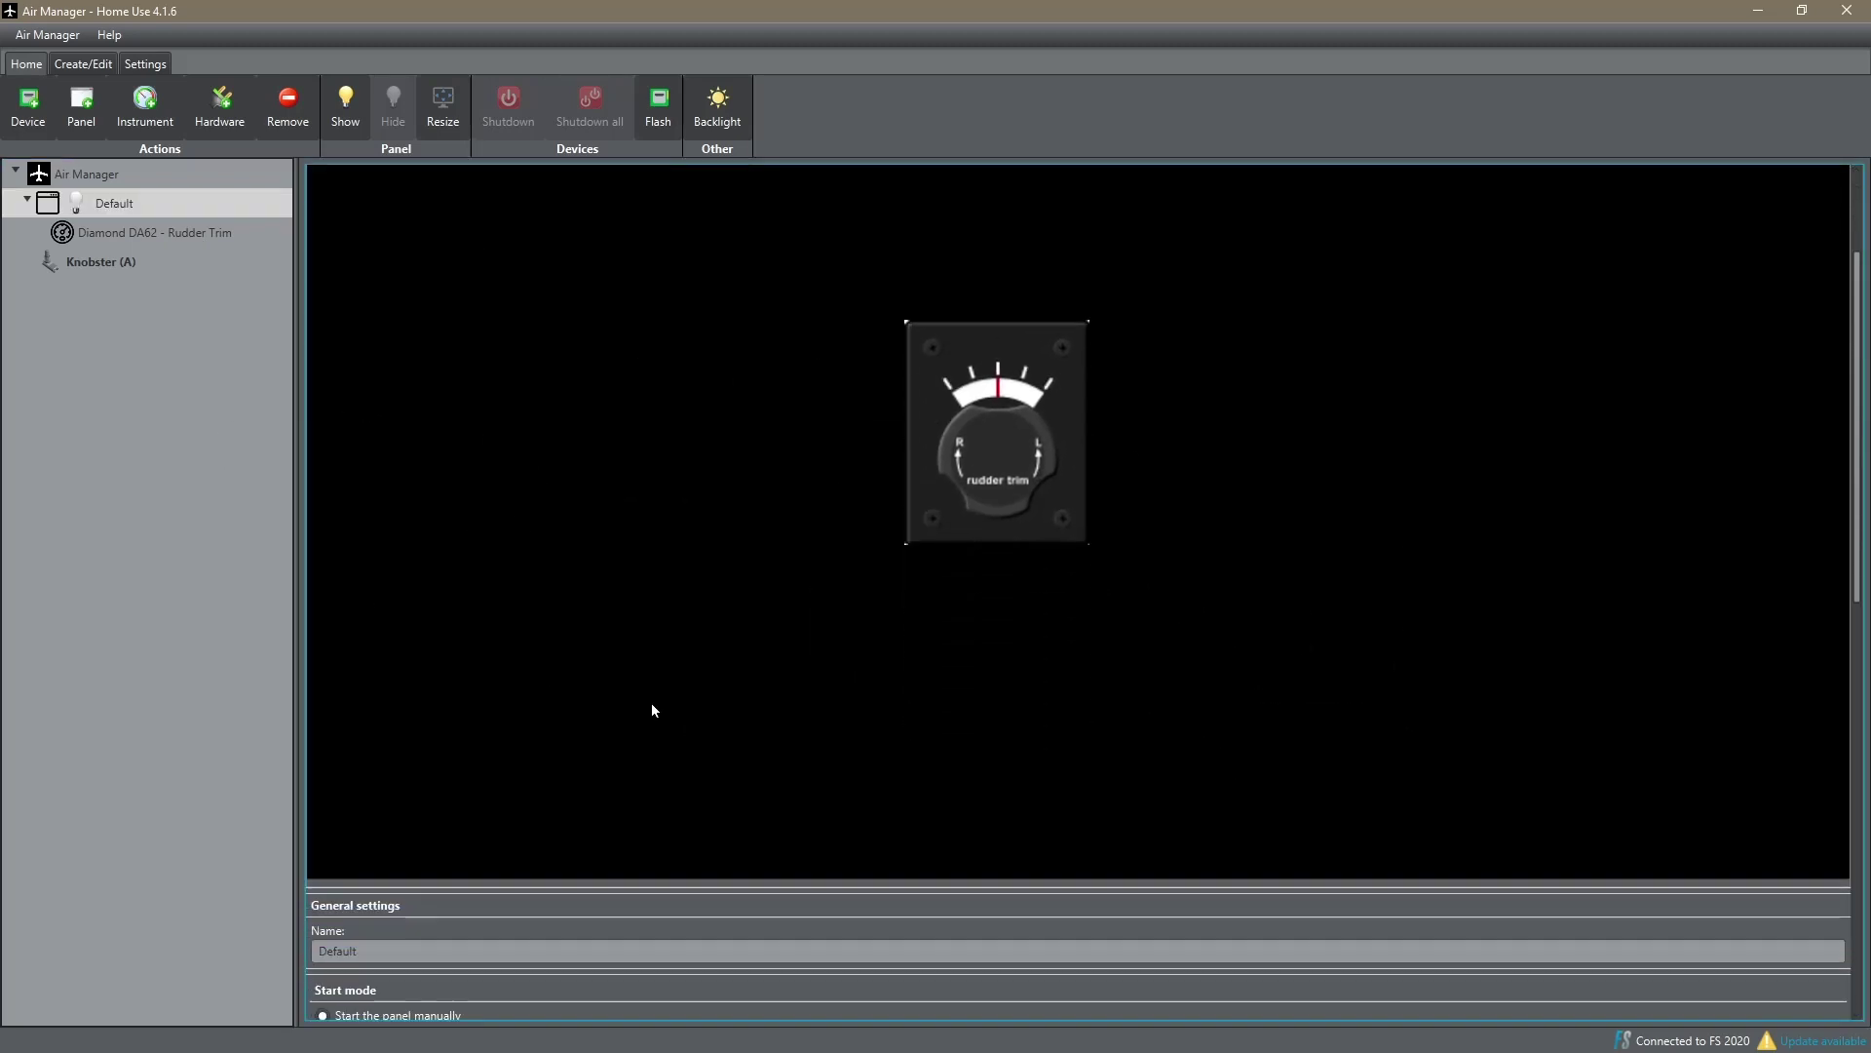
scroll(653, 699, down, 5)
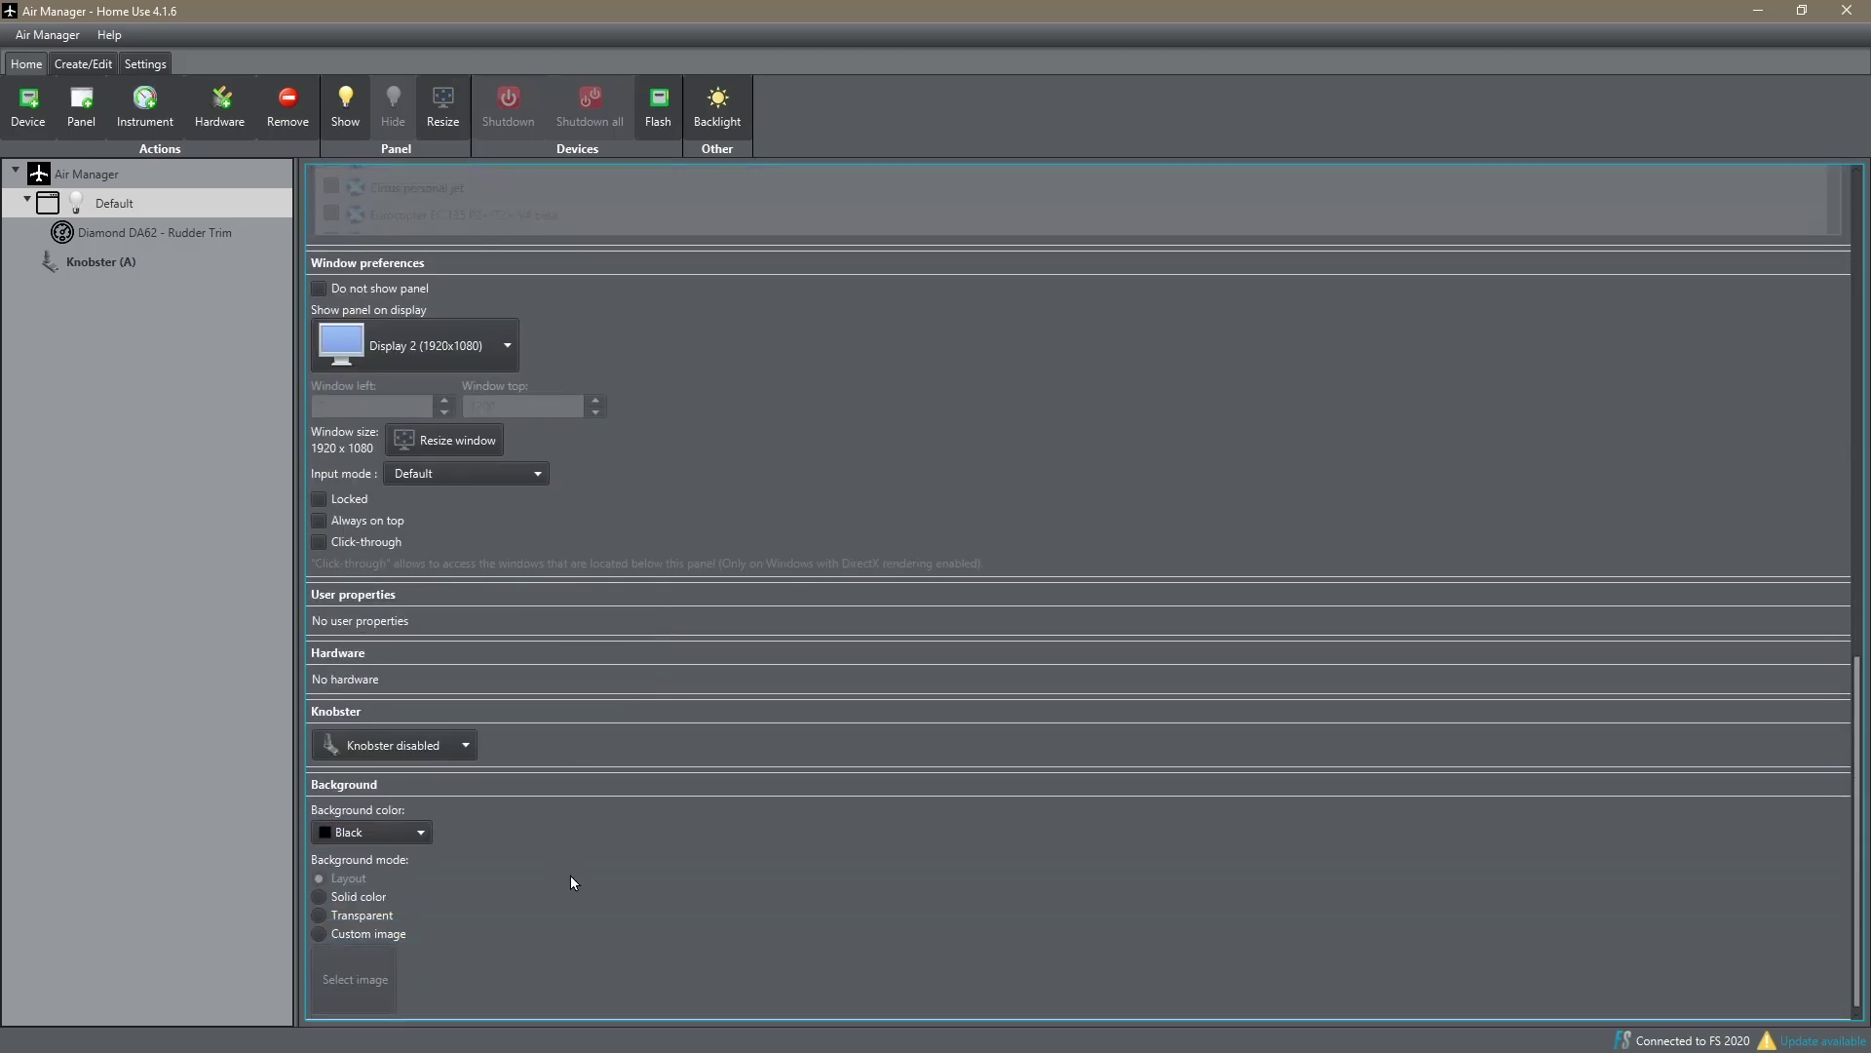
scroll(571, 874, up, 8)
scroll(571, 873, up, 5)
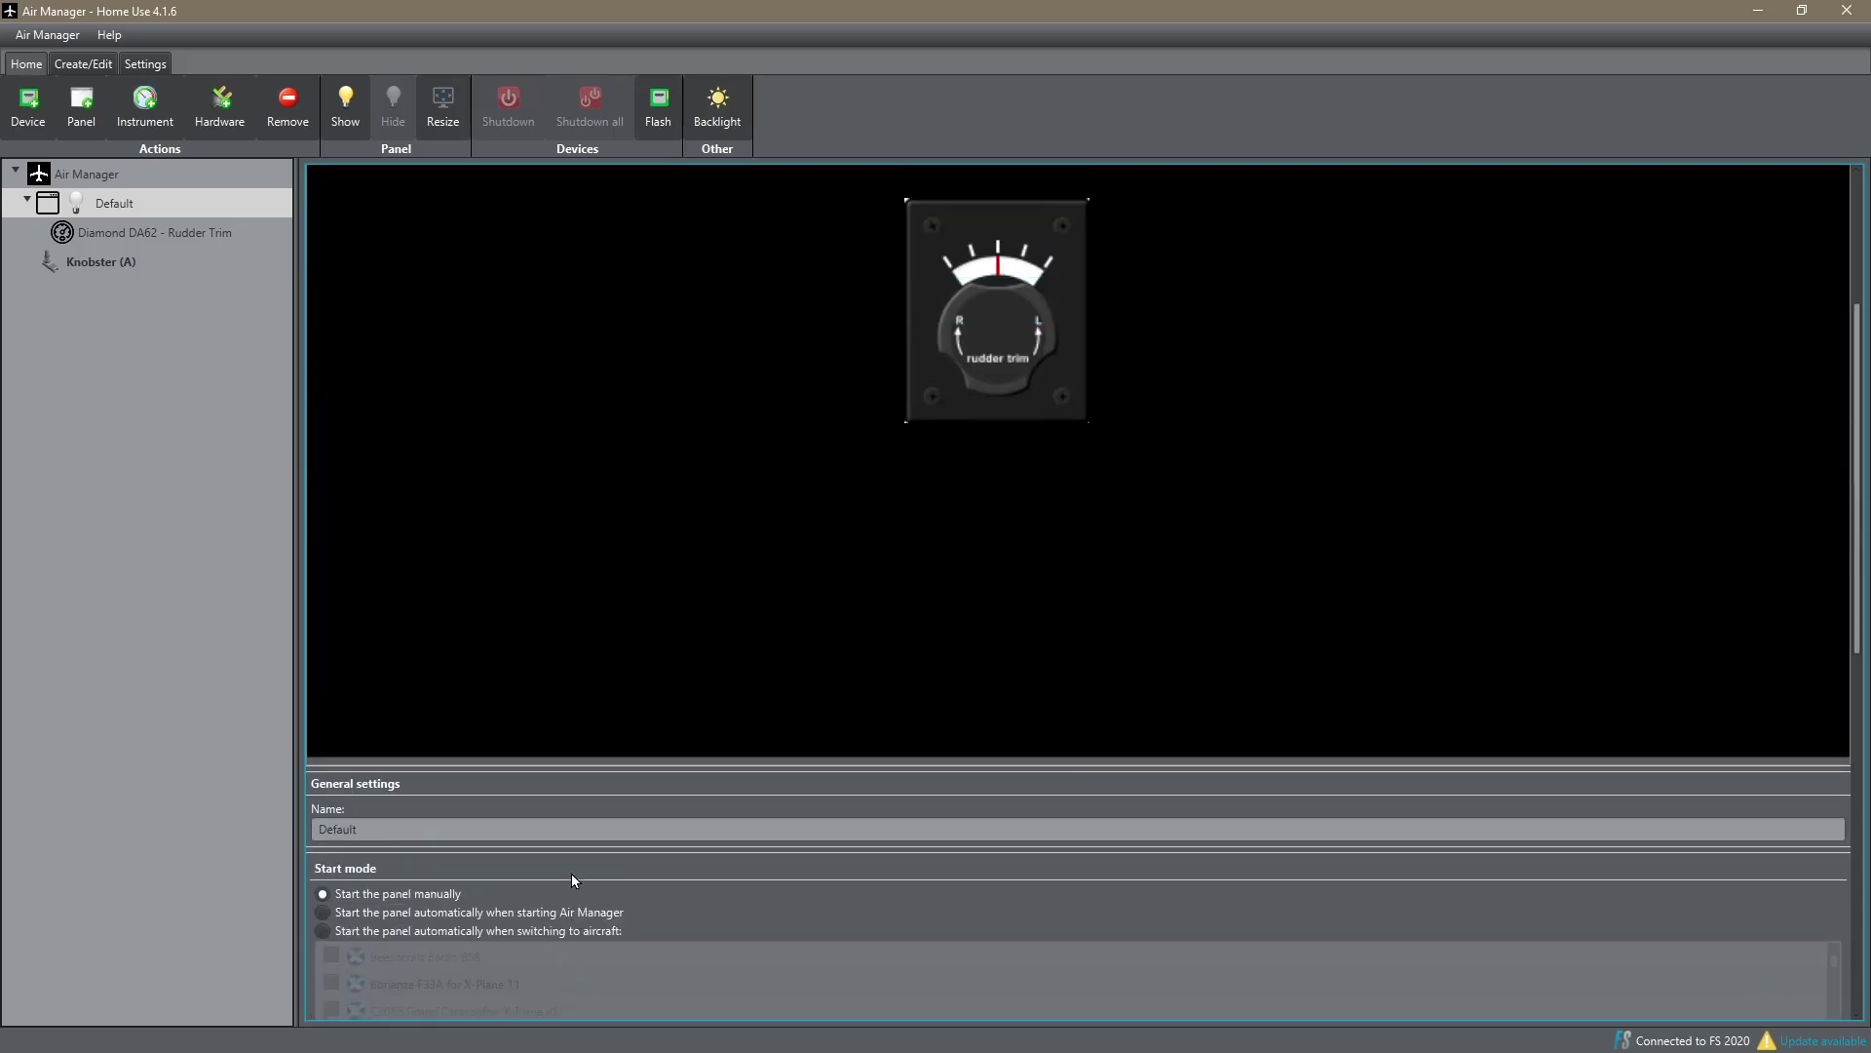
click(198, 237)
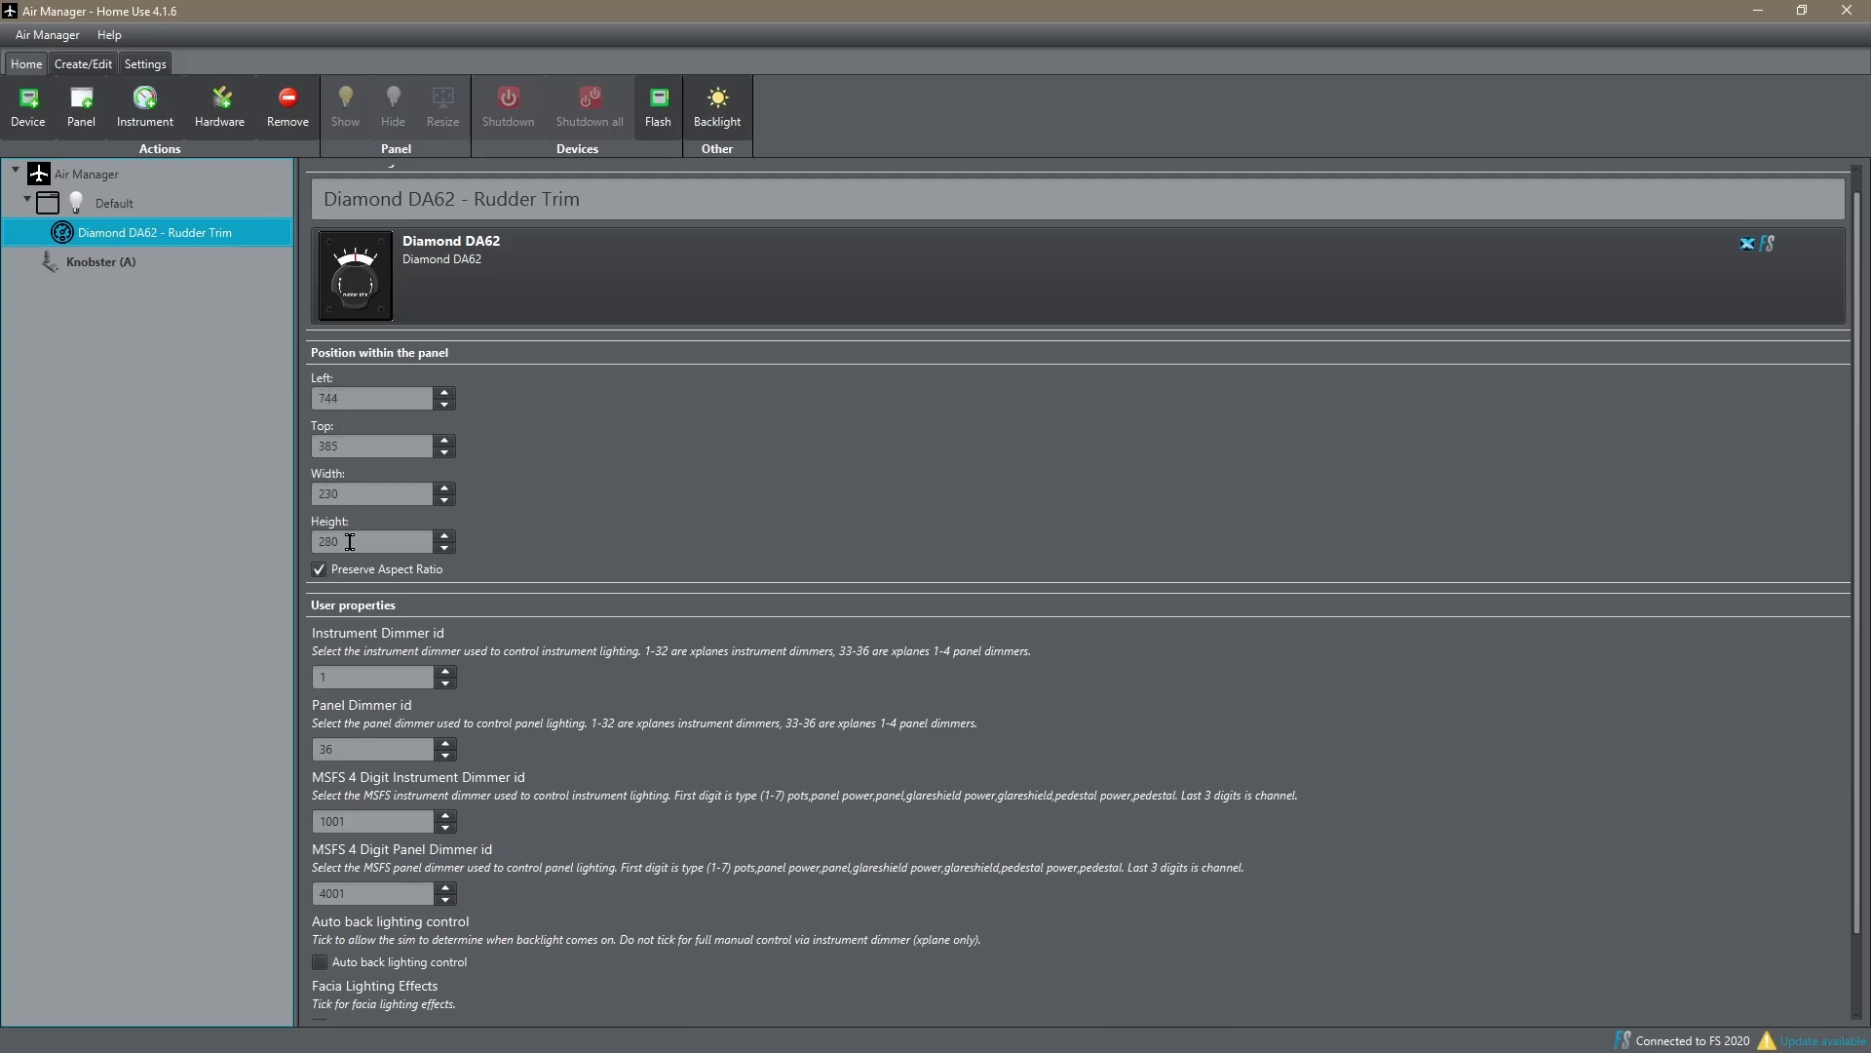
scroll(766, 409, up, 1)
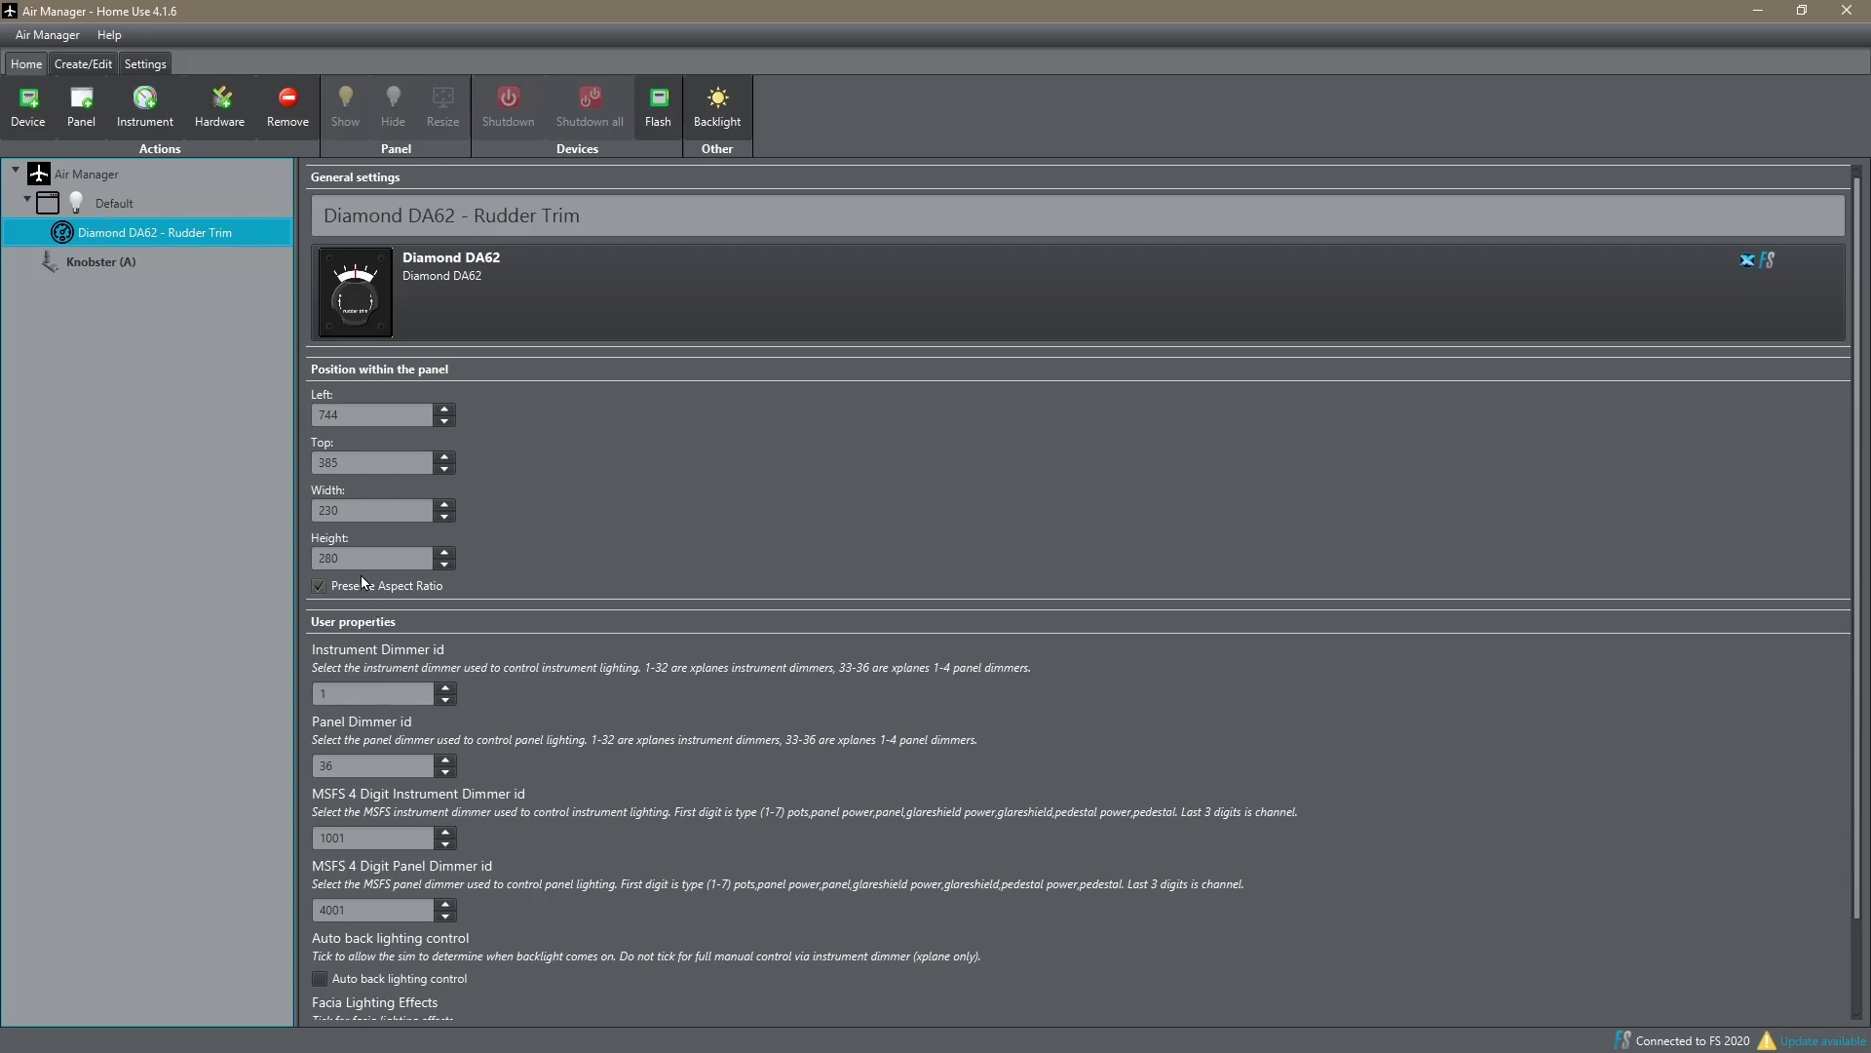
click(149, 206)
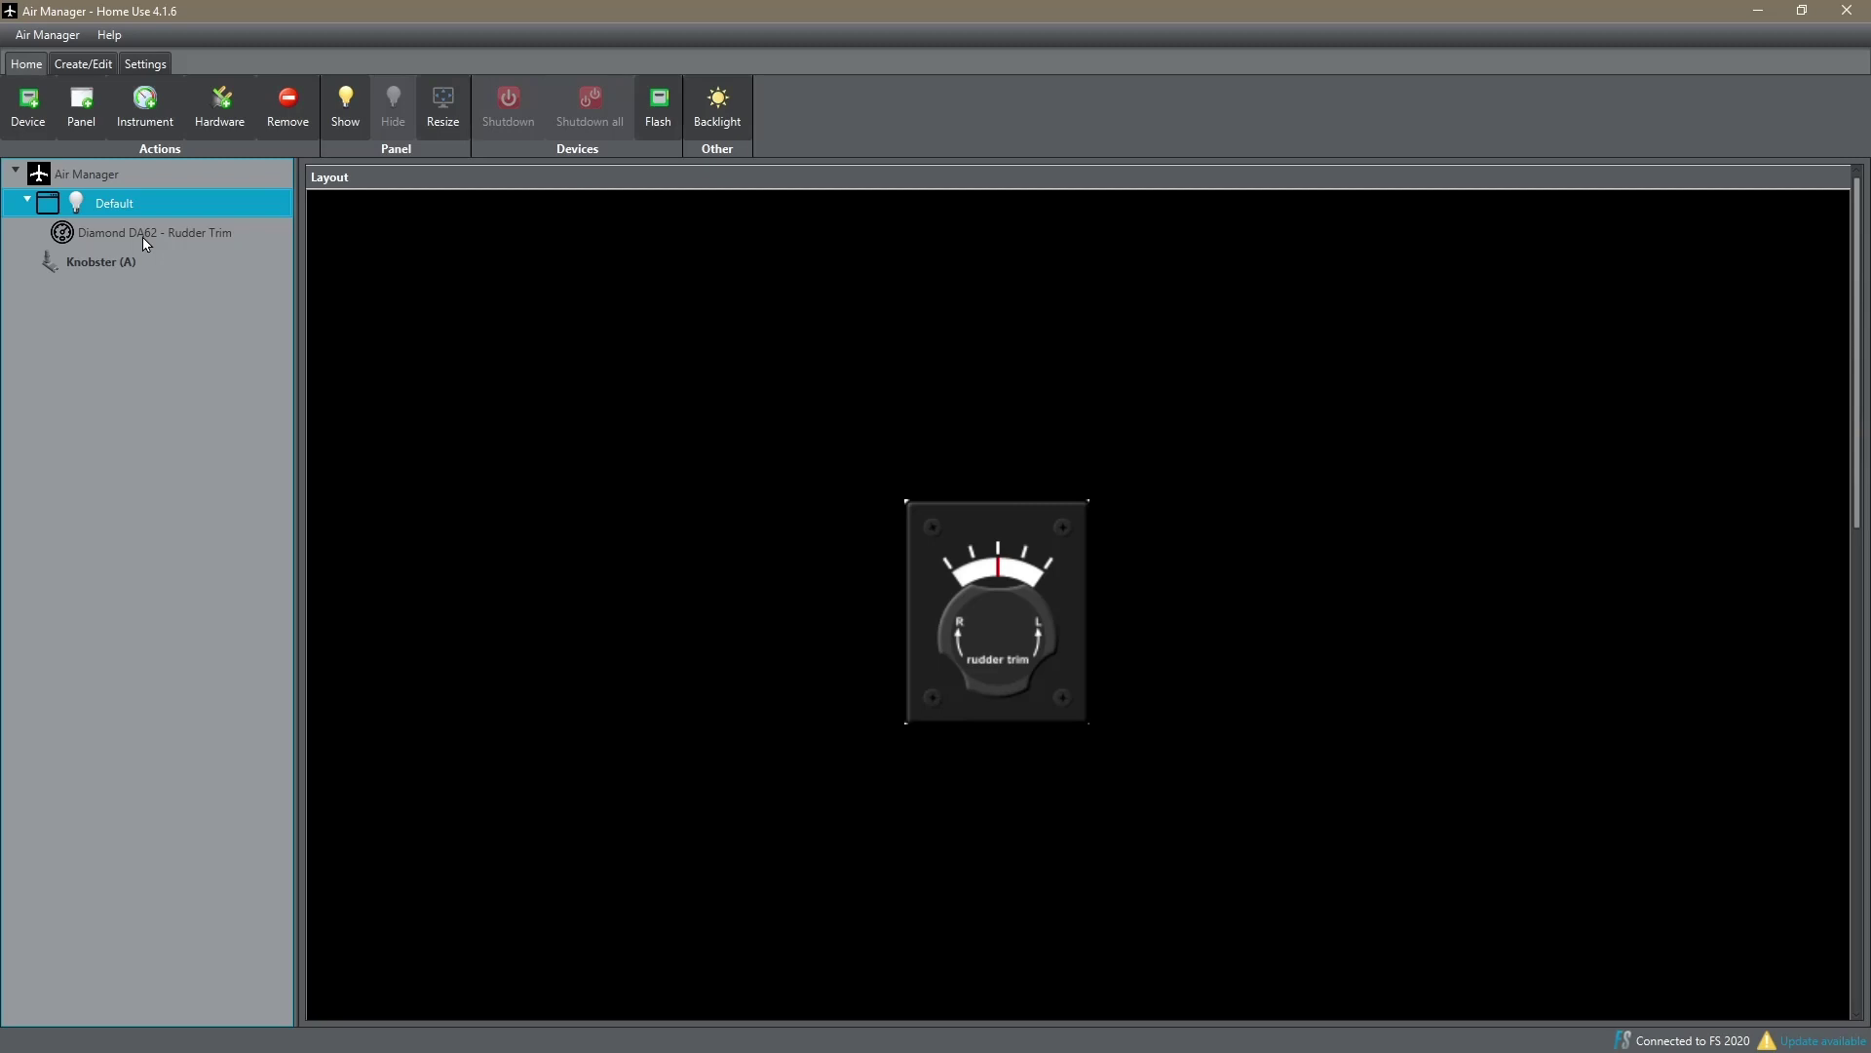
Add the Diamond DA62 panel with the Diamond DA62 Left layout, assigned to Display 2 (1920x1080).
click(82, 107)
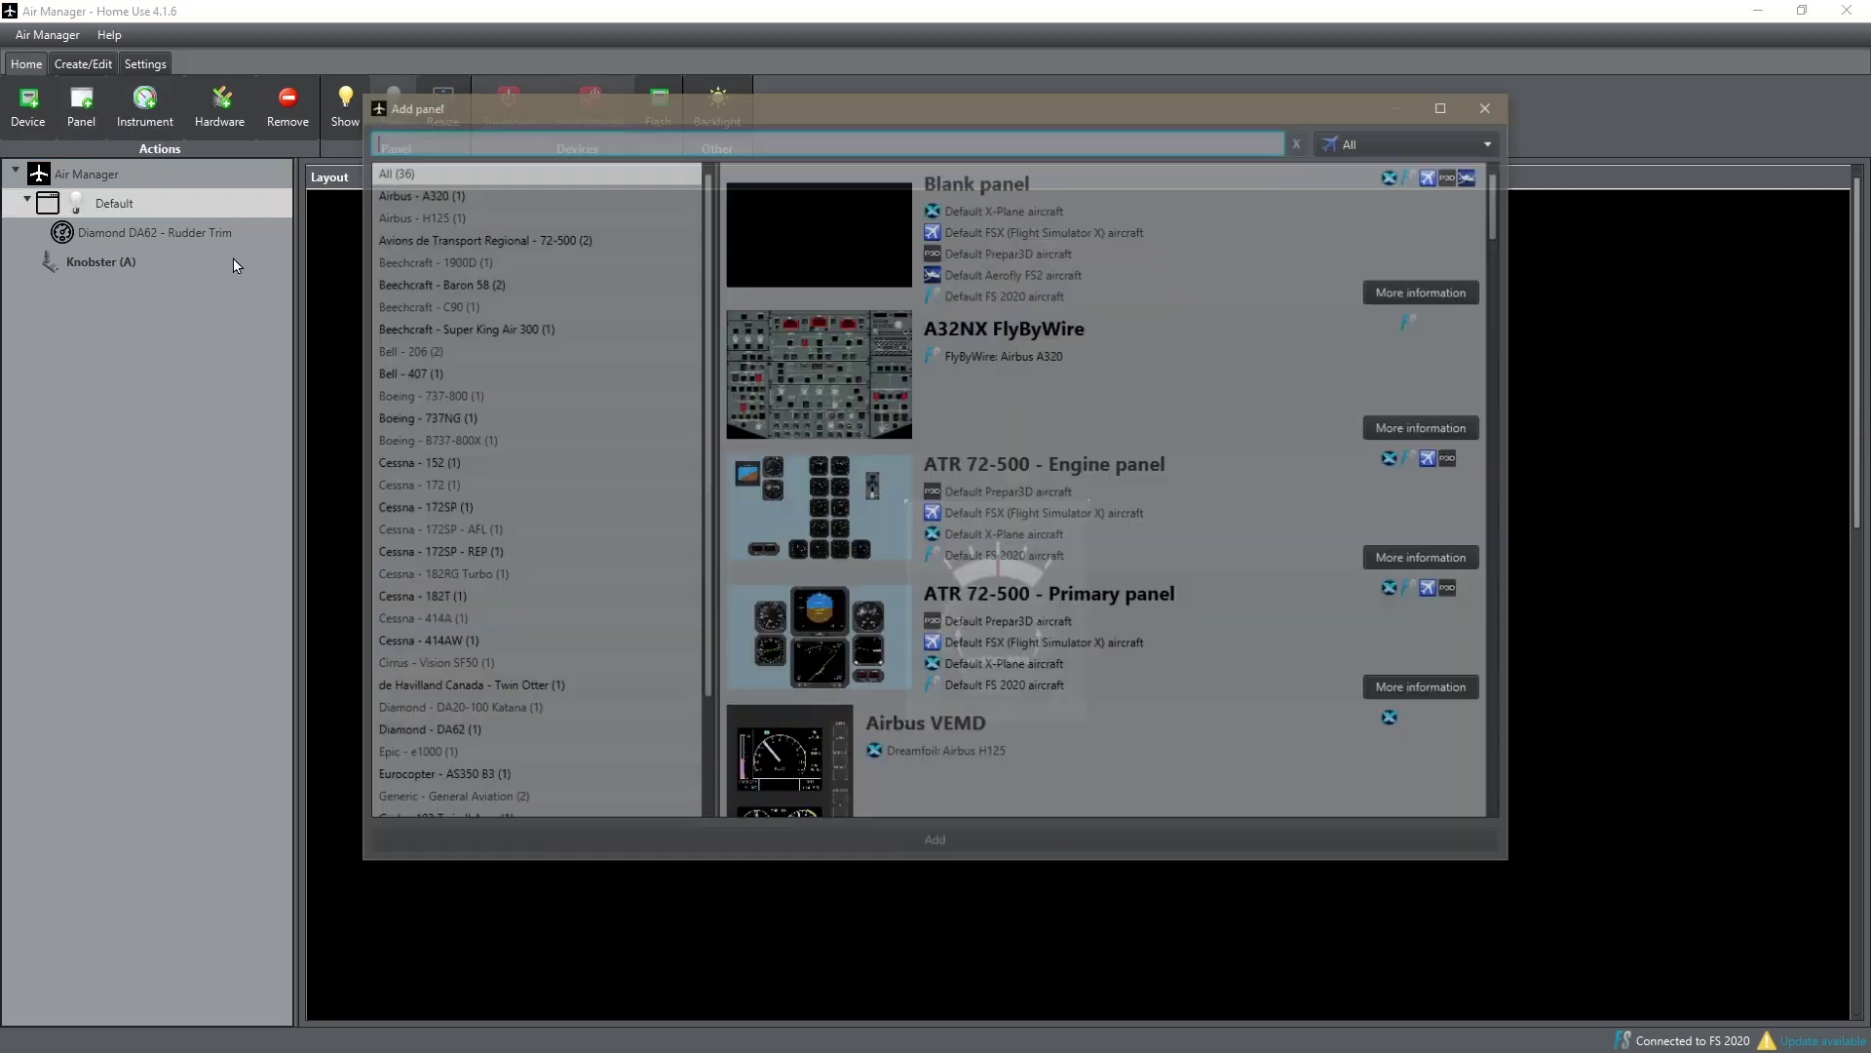
scroll(871, 310, down, 3)
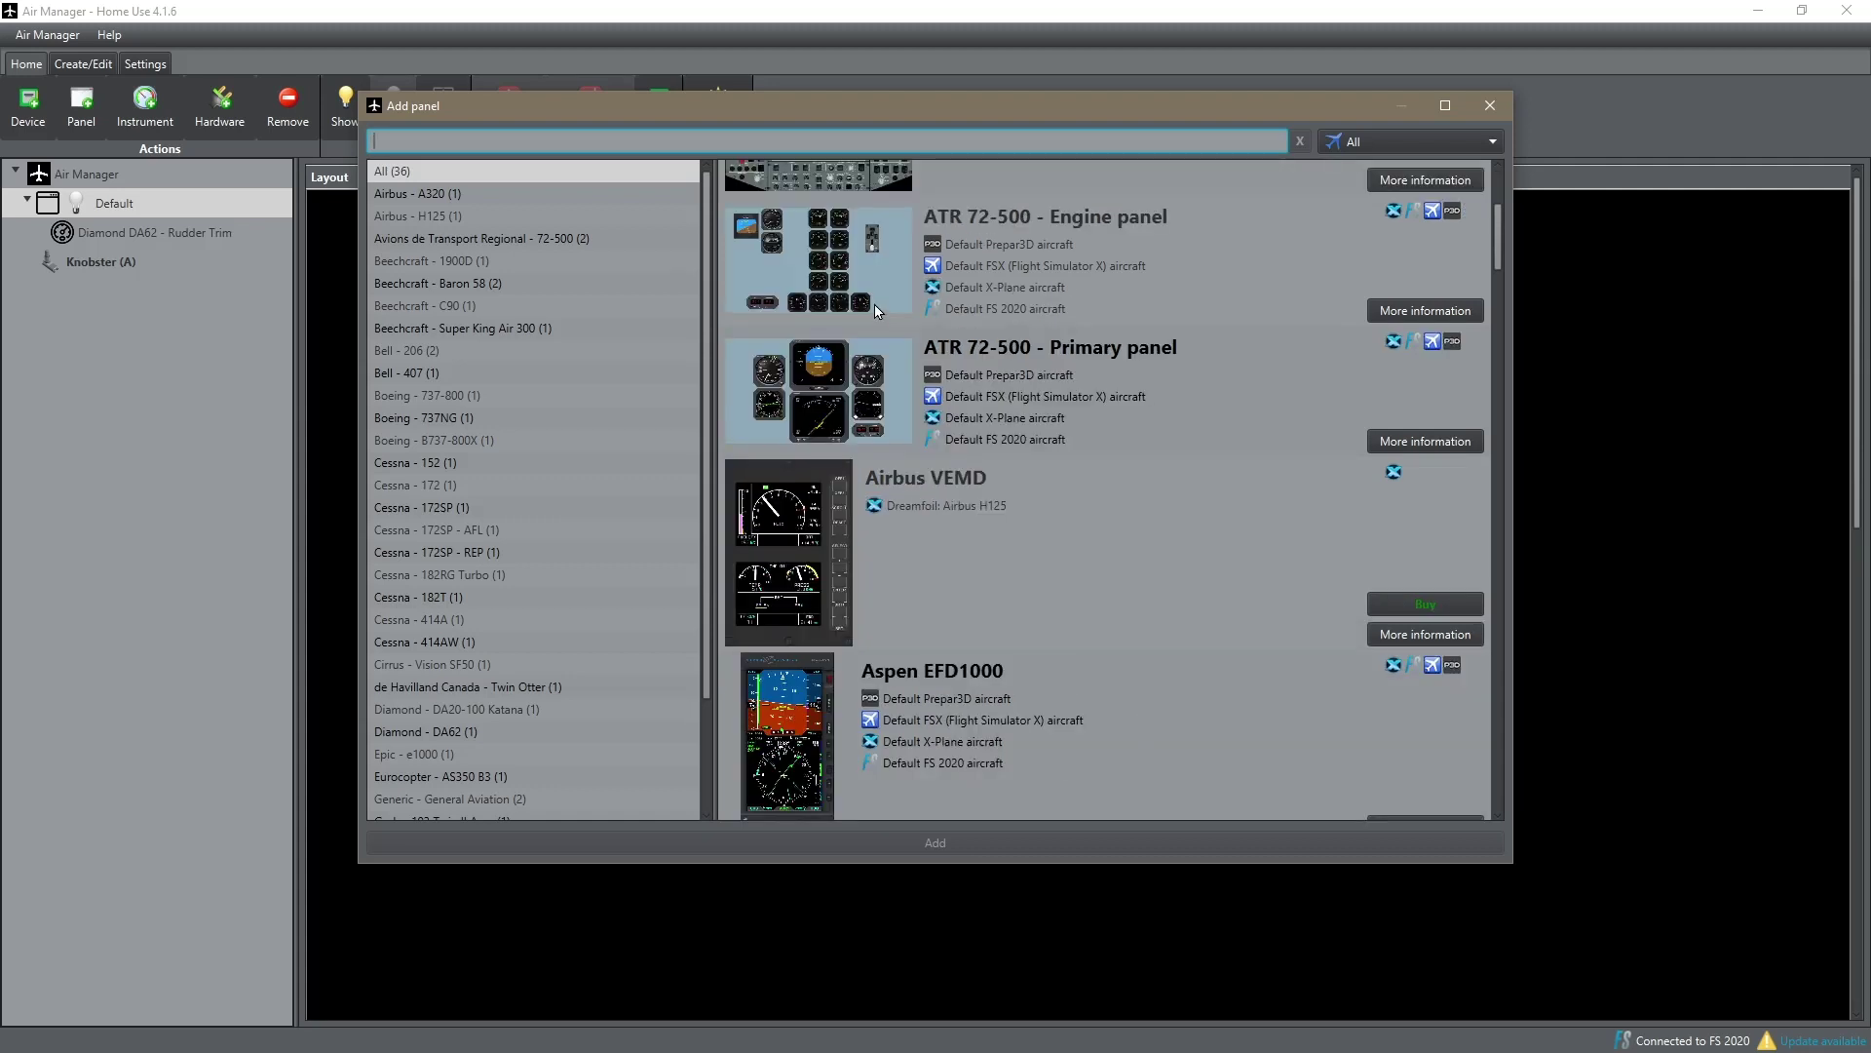
scroll(882, 322, down, 6)
scroll(911, 385, down, 5)
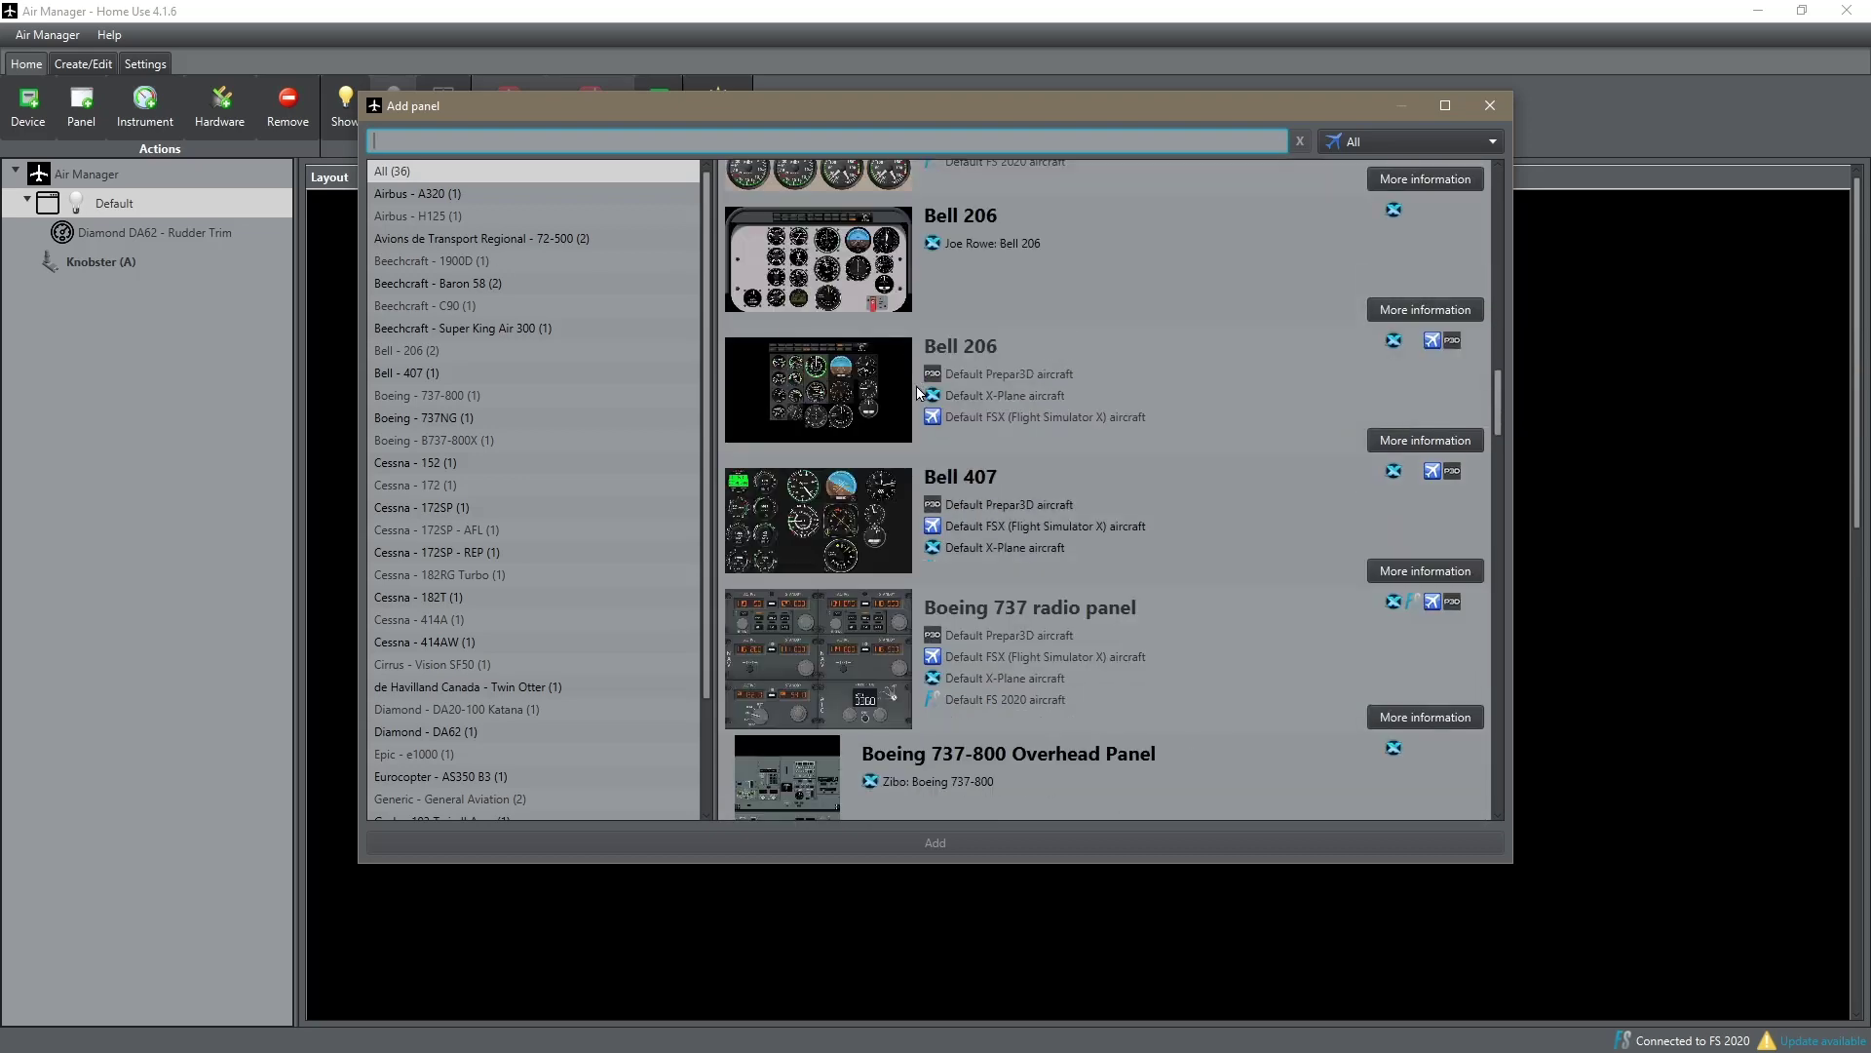
scroll(916, 393, down, 20)
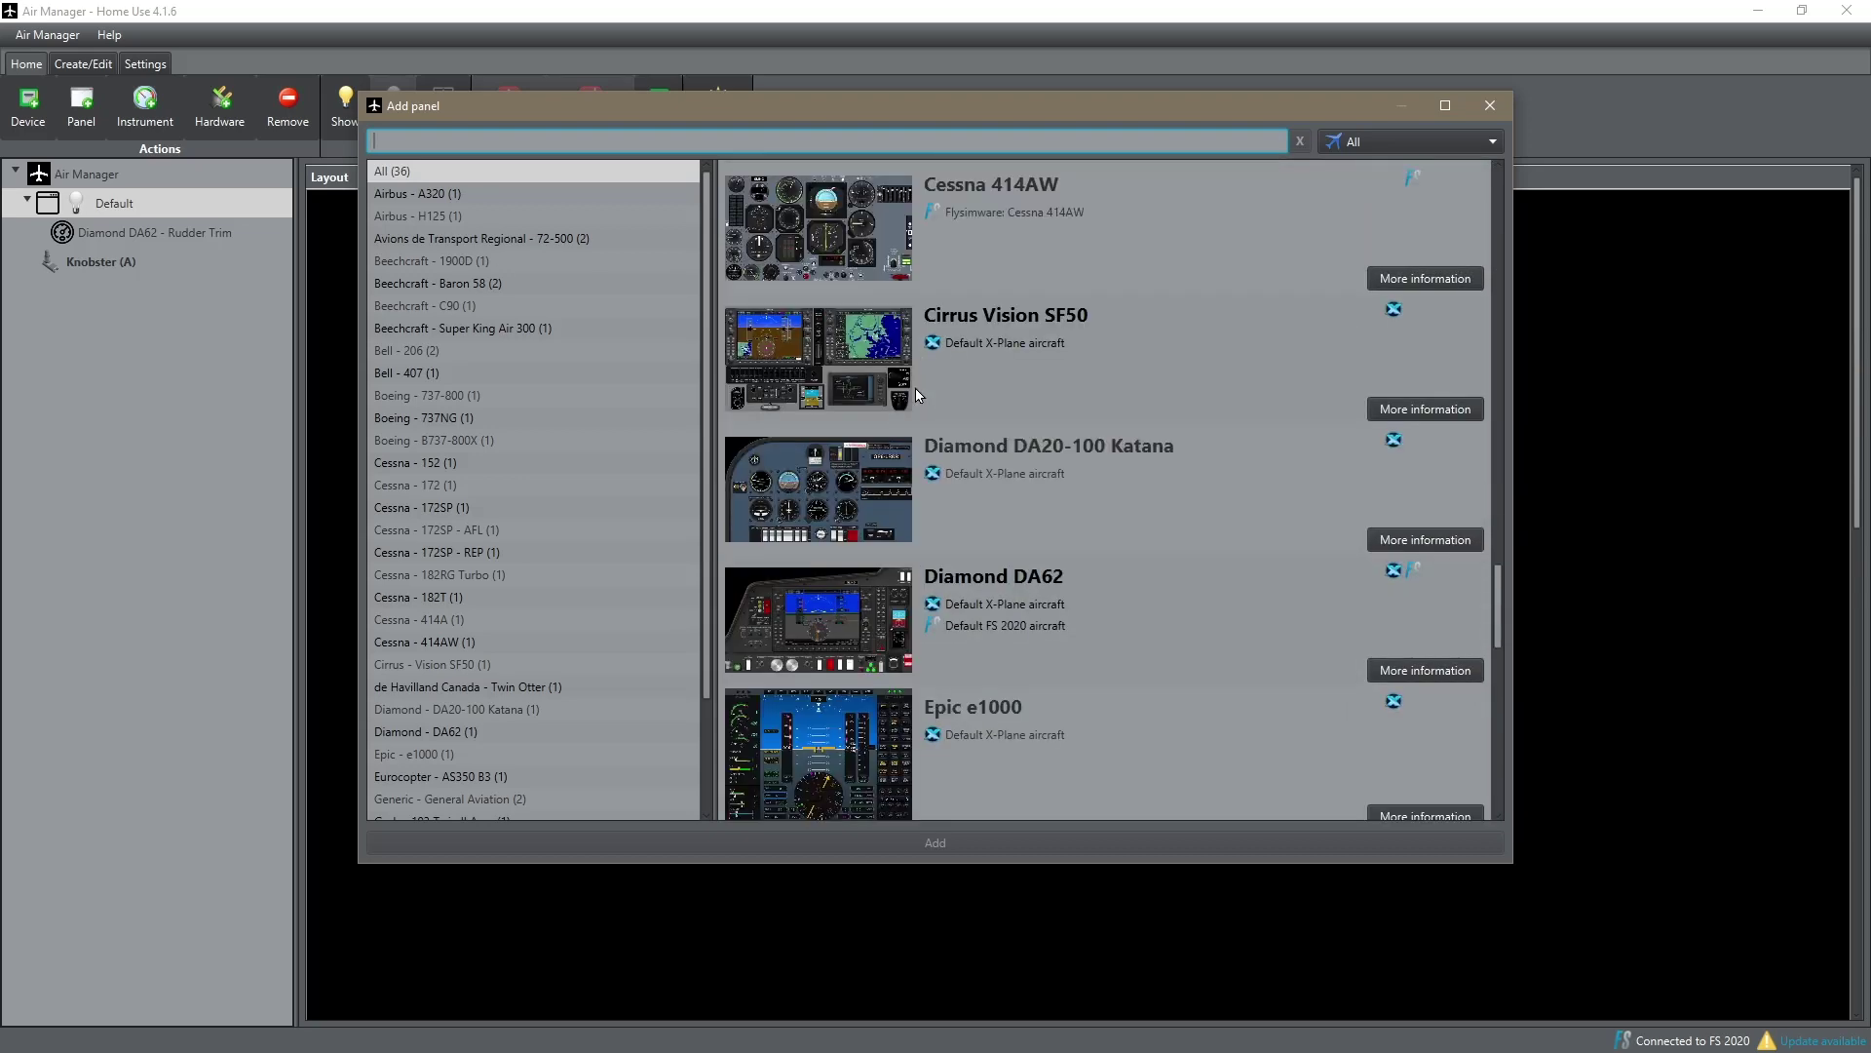
click(839, 616)
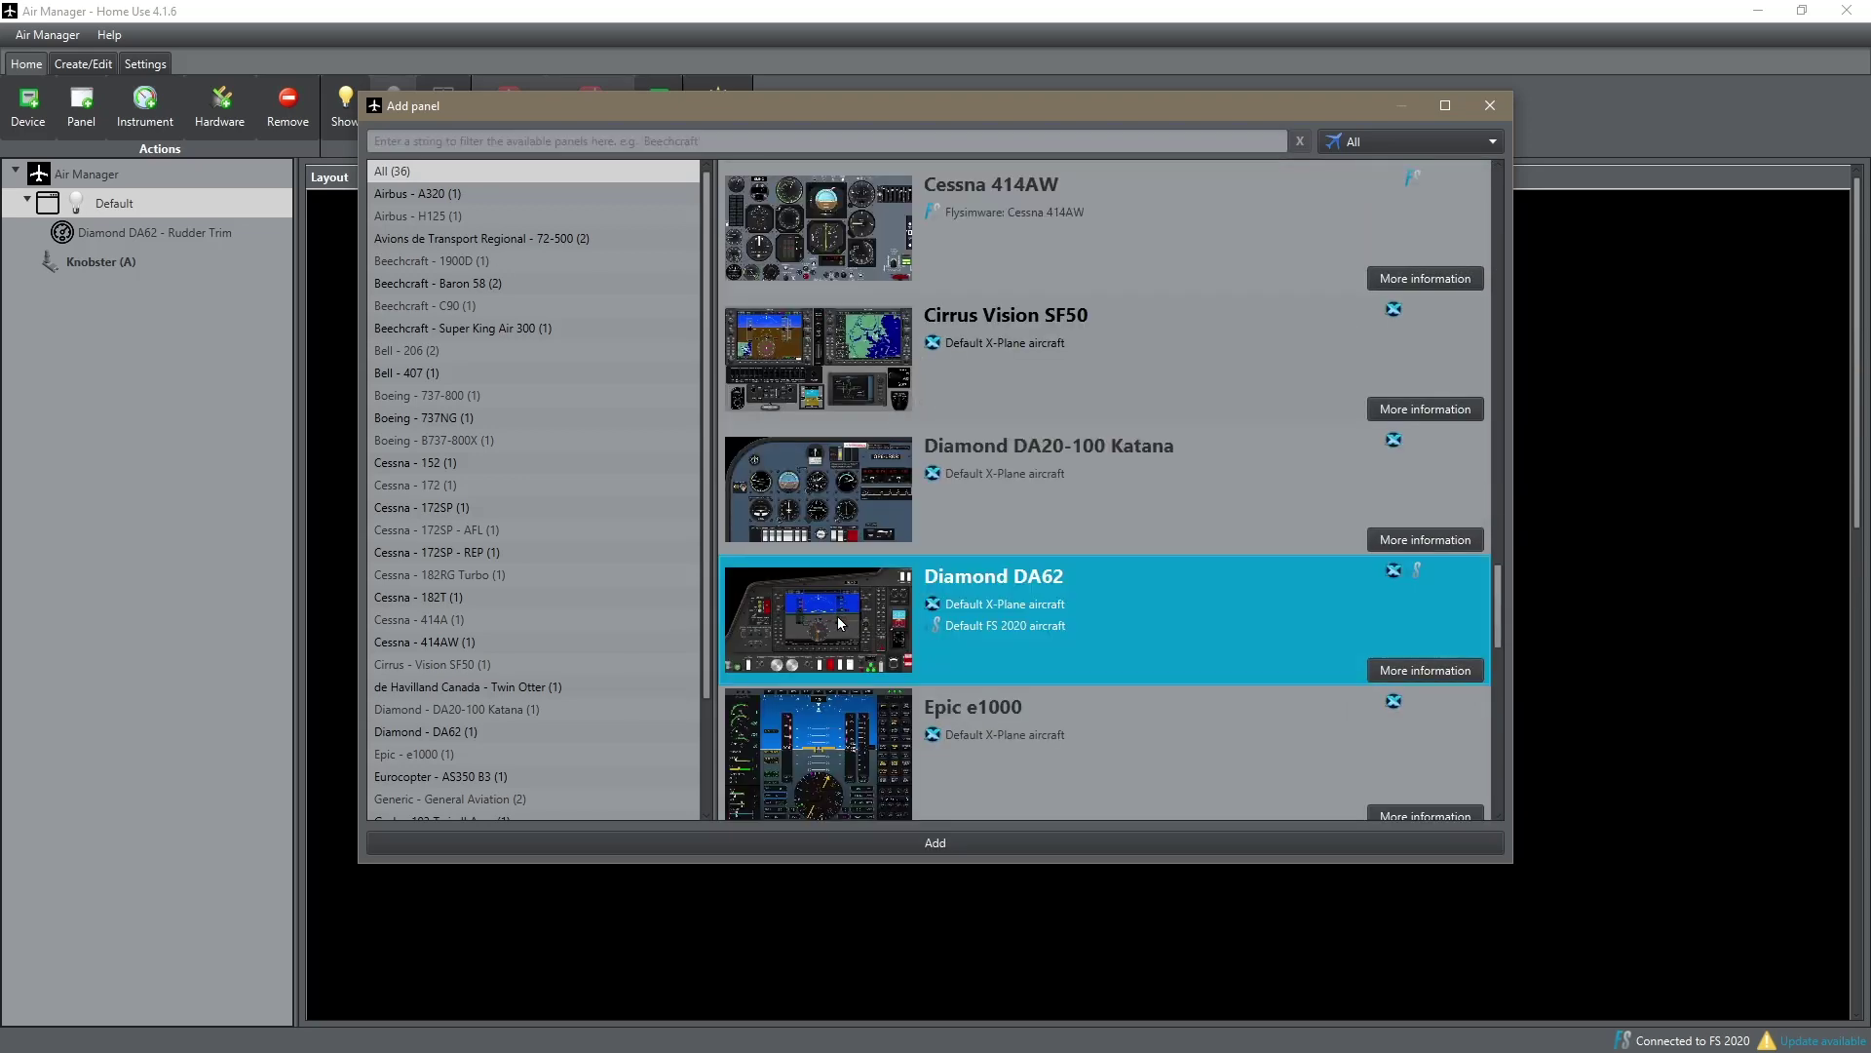
click(936, 844)
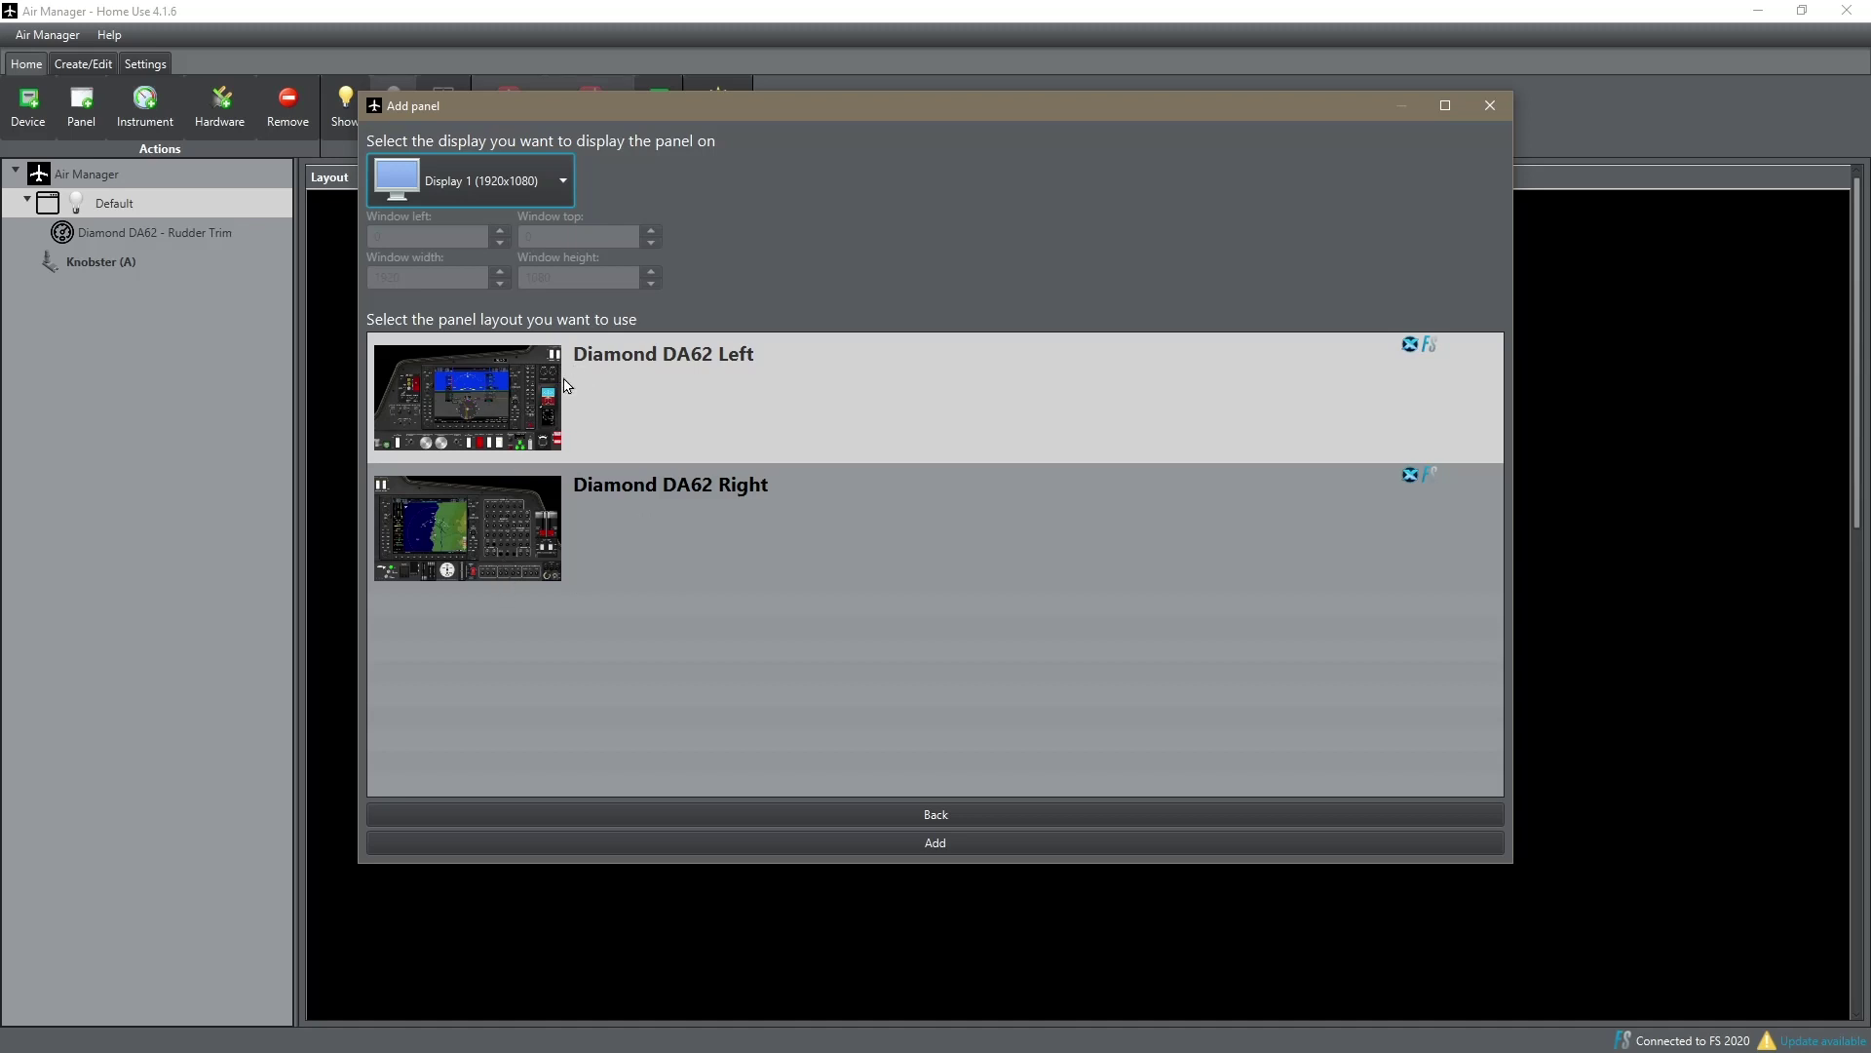
click(568, 171)
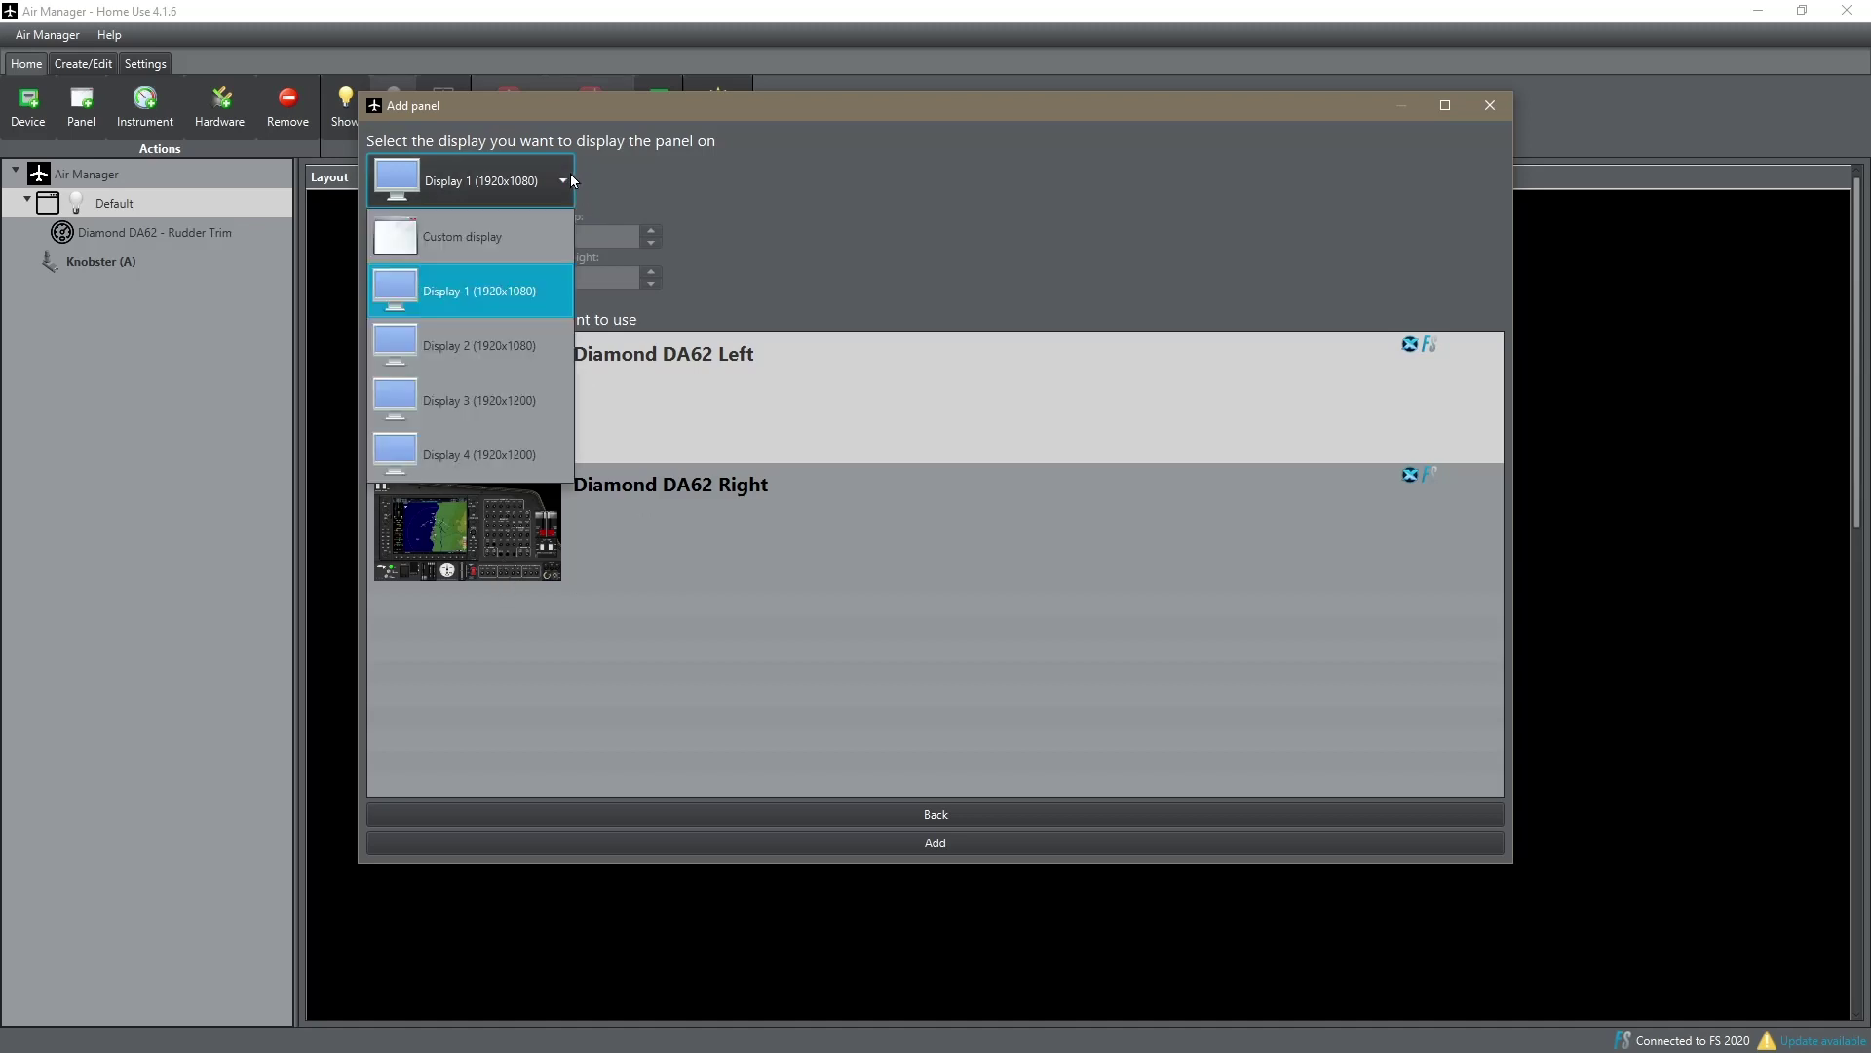
click(490, 276)
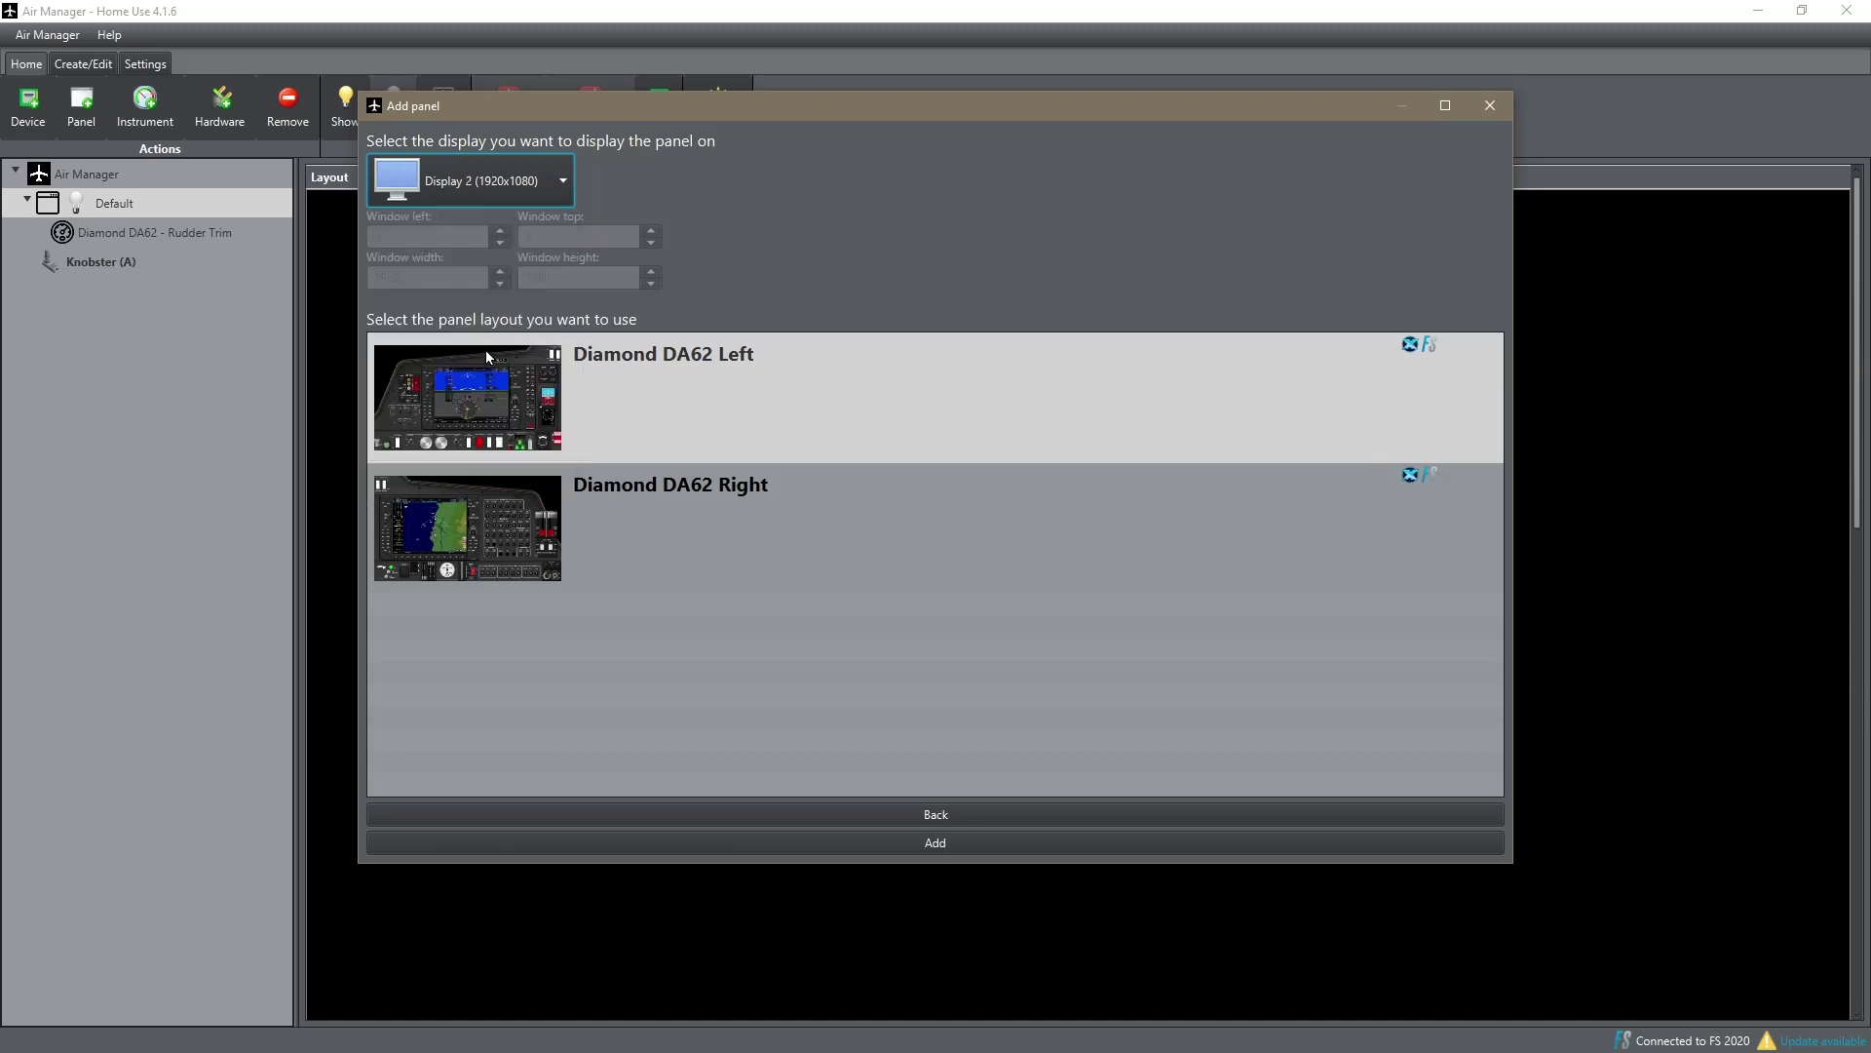
click(932, 842)
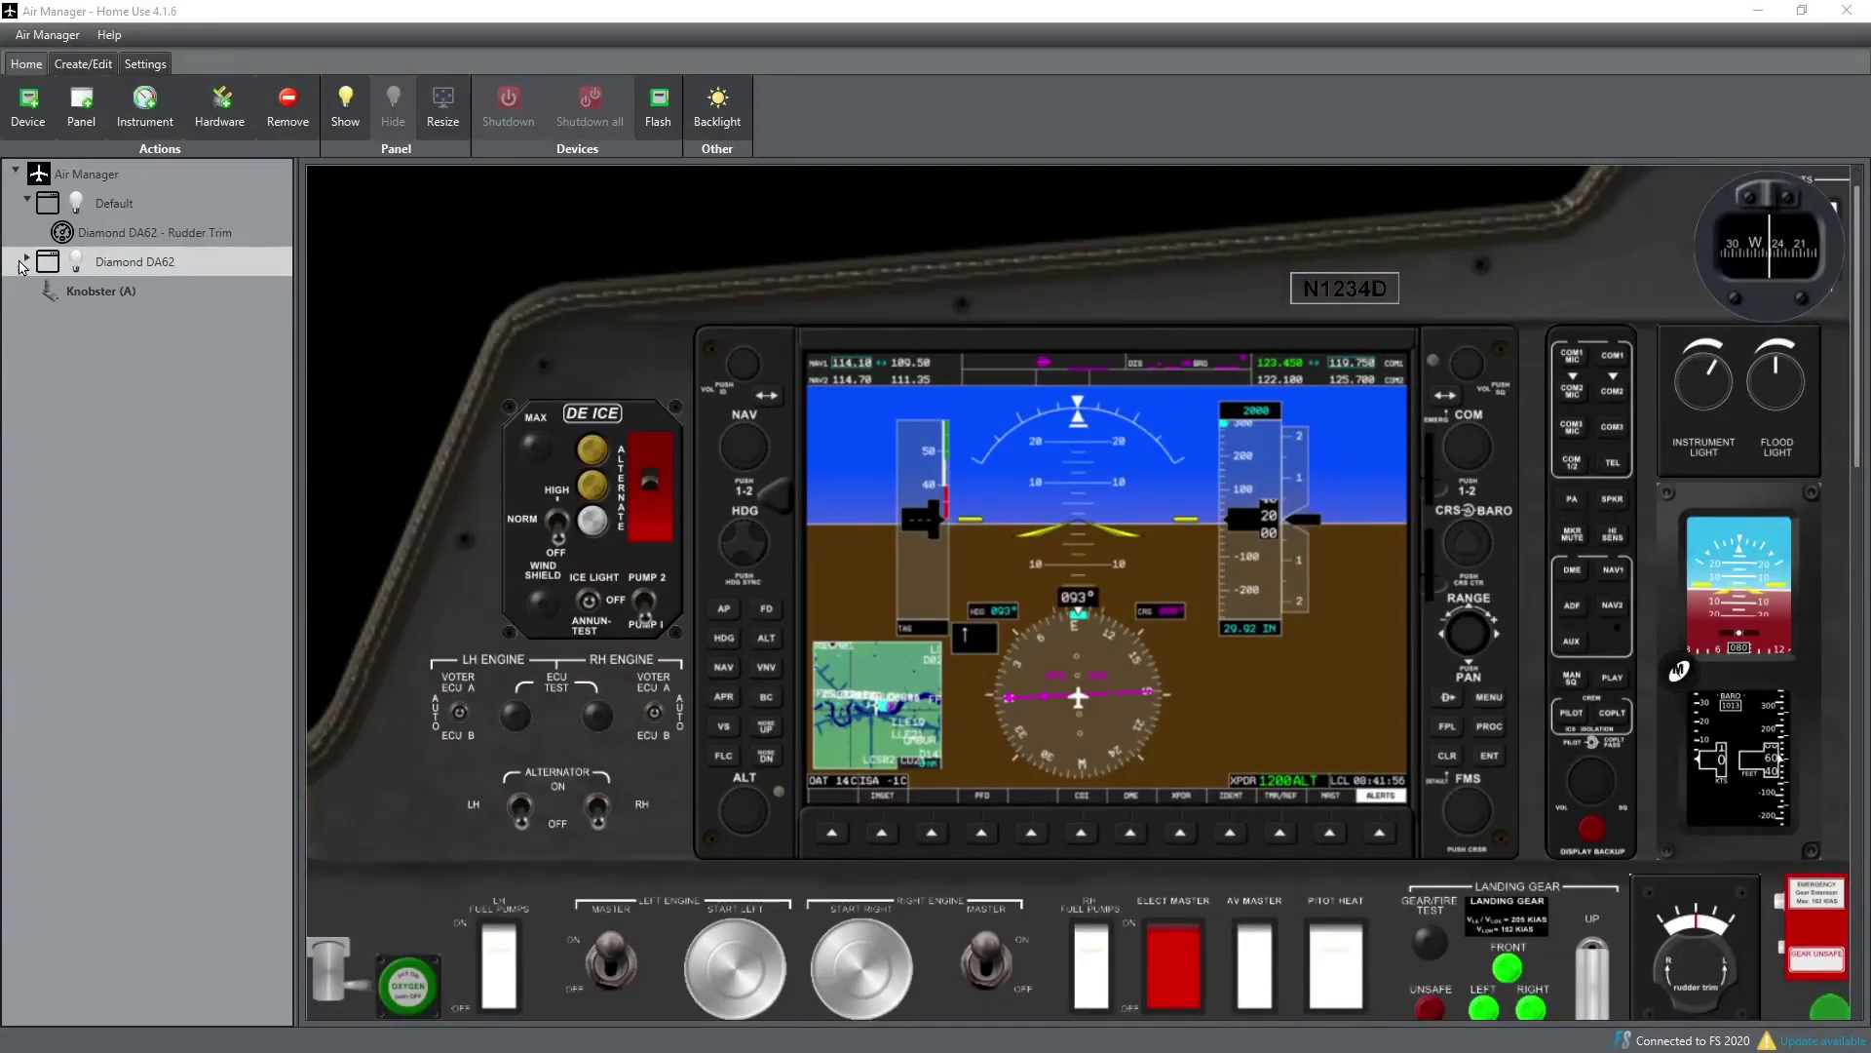
Expand the Diamond DA62 panel to list its instruments, then go back to the Create/Edit instrument library.
click(27, 261)
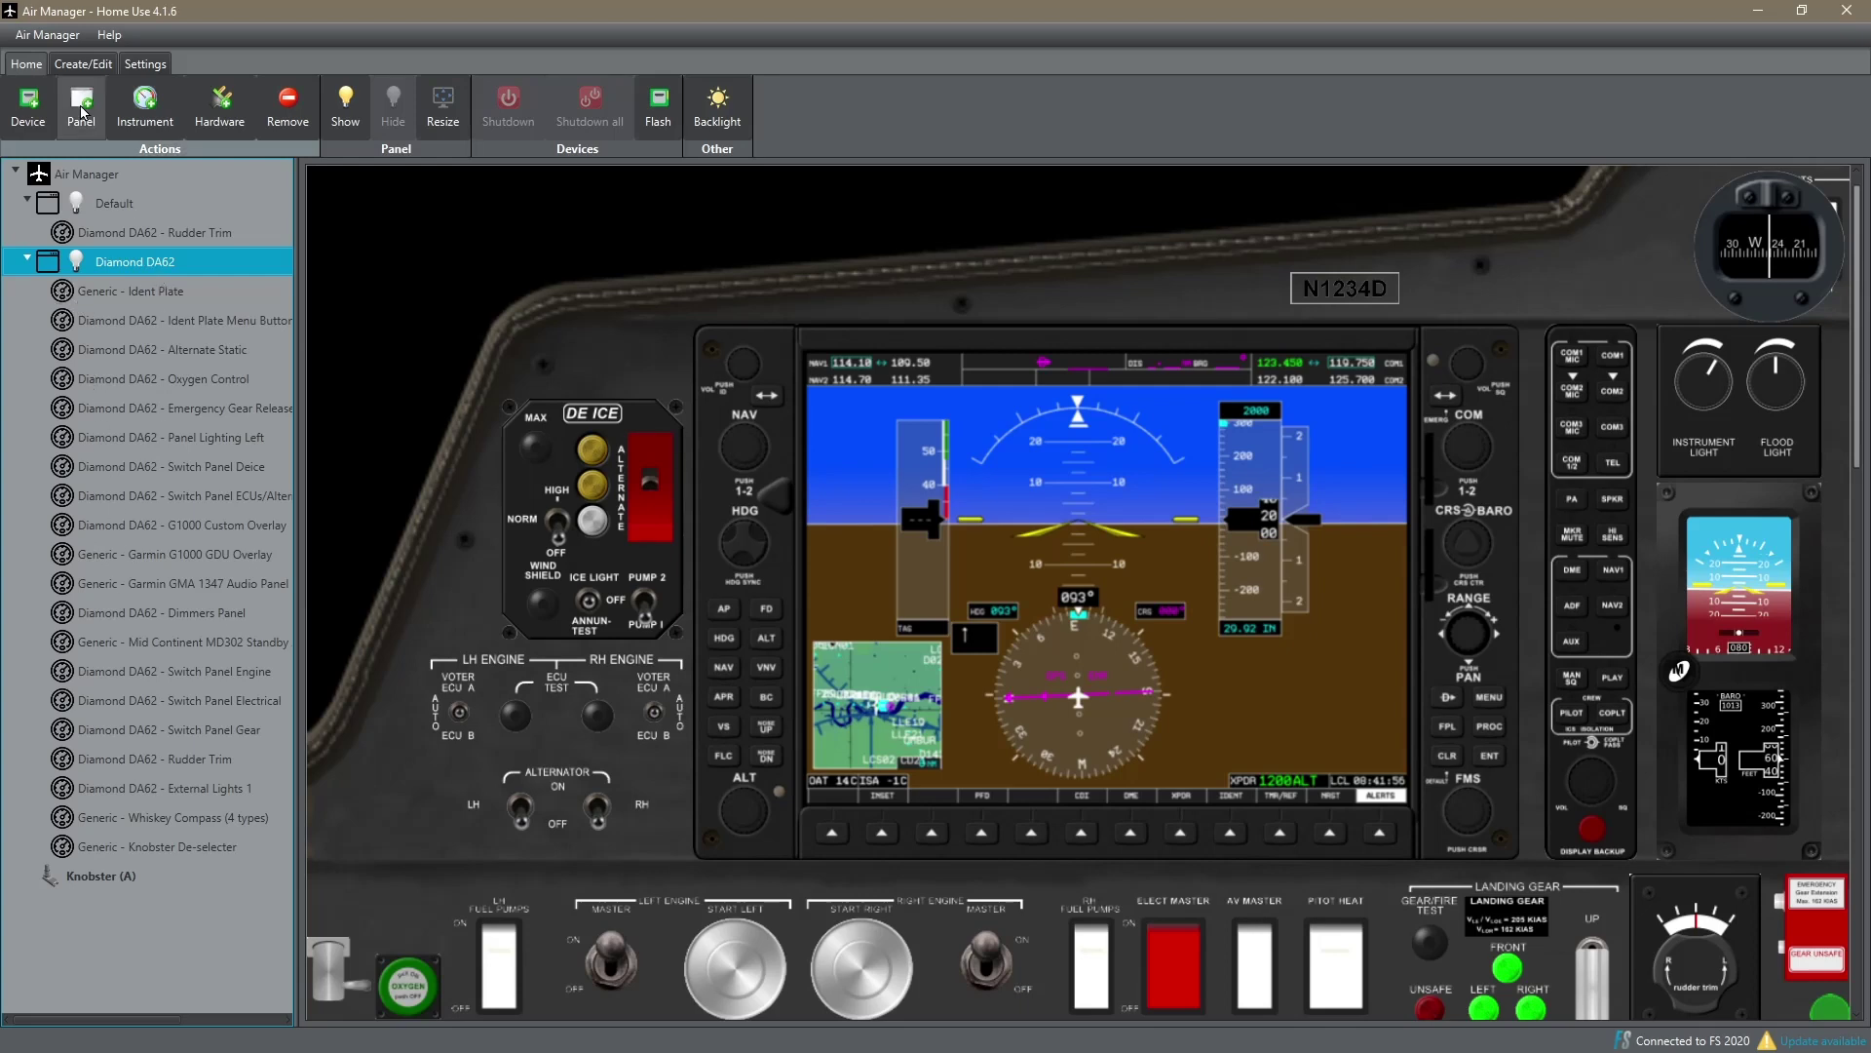
click(86, 64)
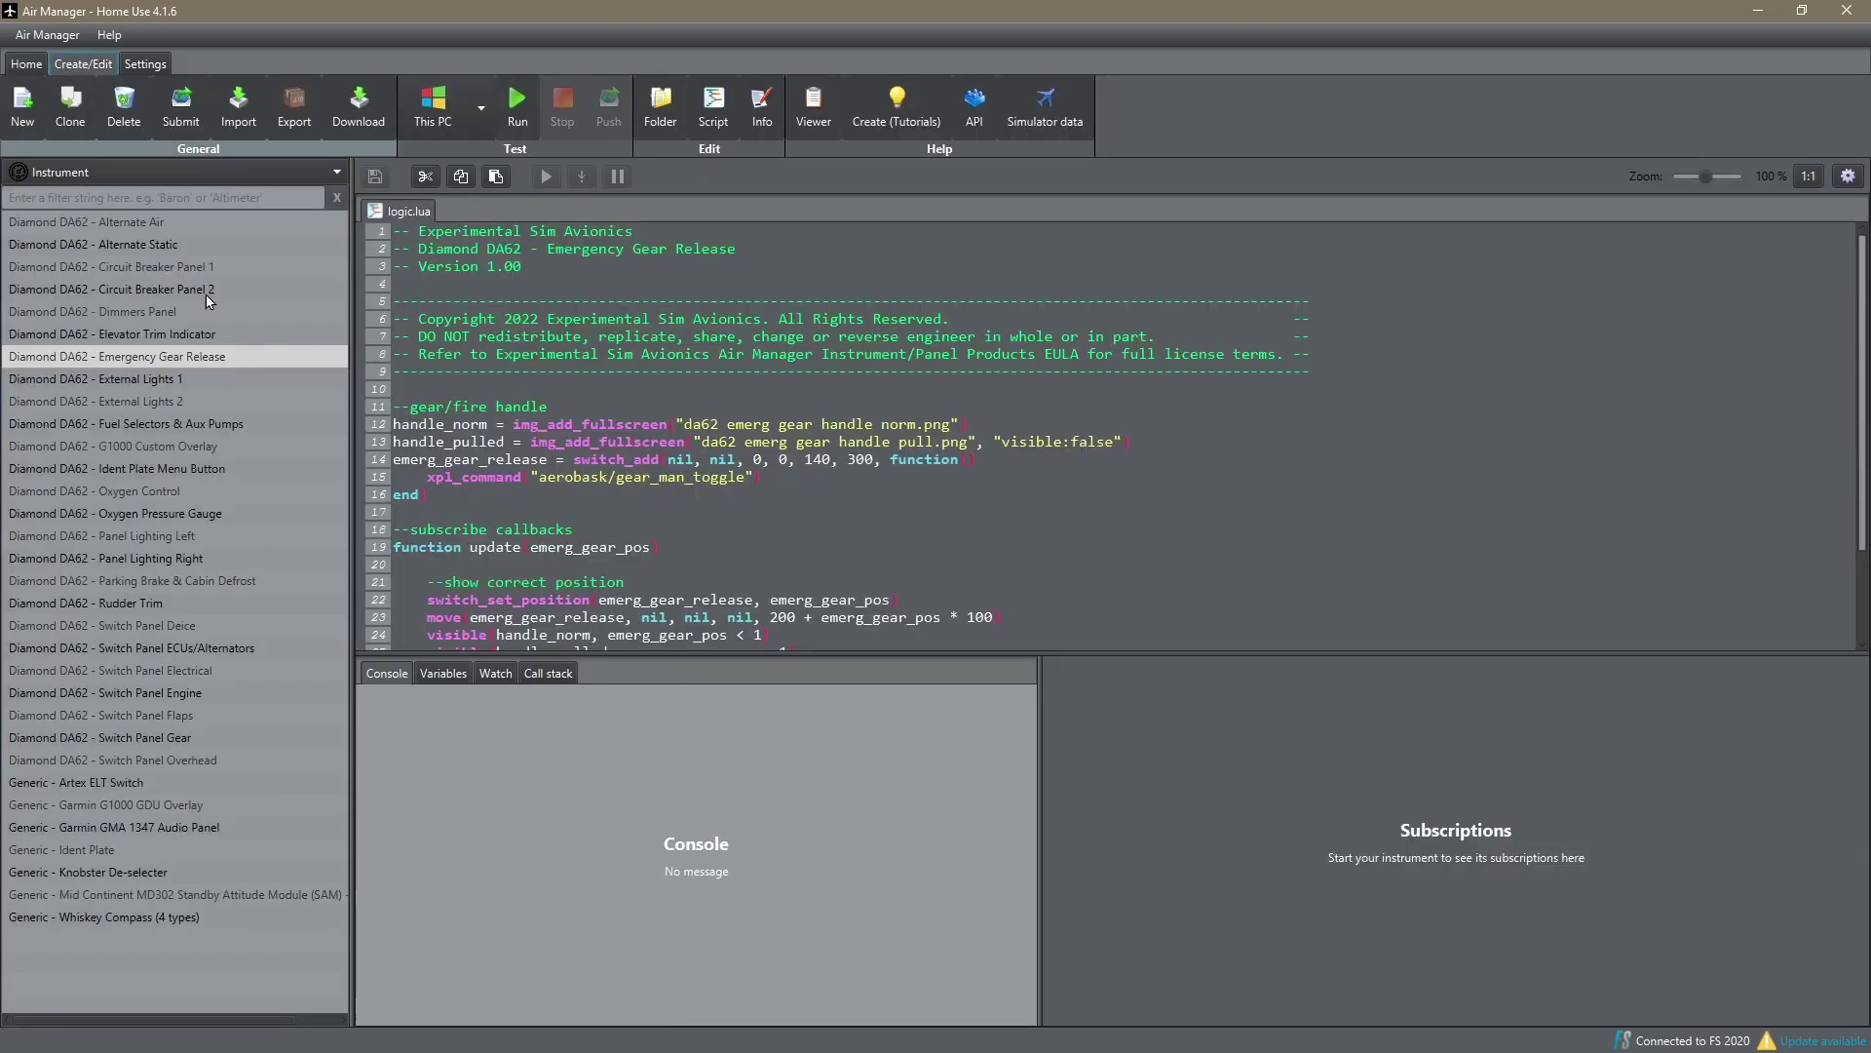
Delete the Diamond DA62 - External Lights 1 instrument from the instrument library and confirm the deletion.
click(150, 402)
click(141, 382)
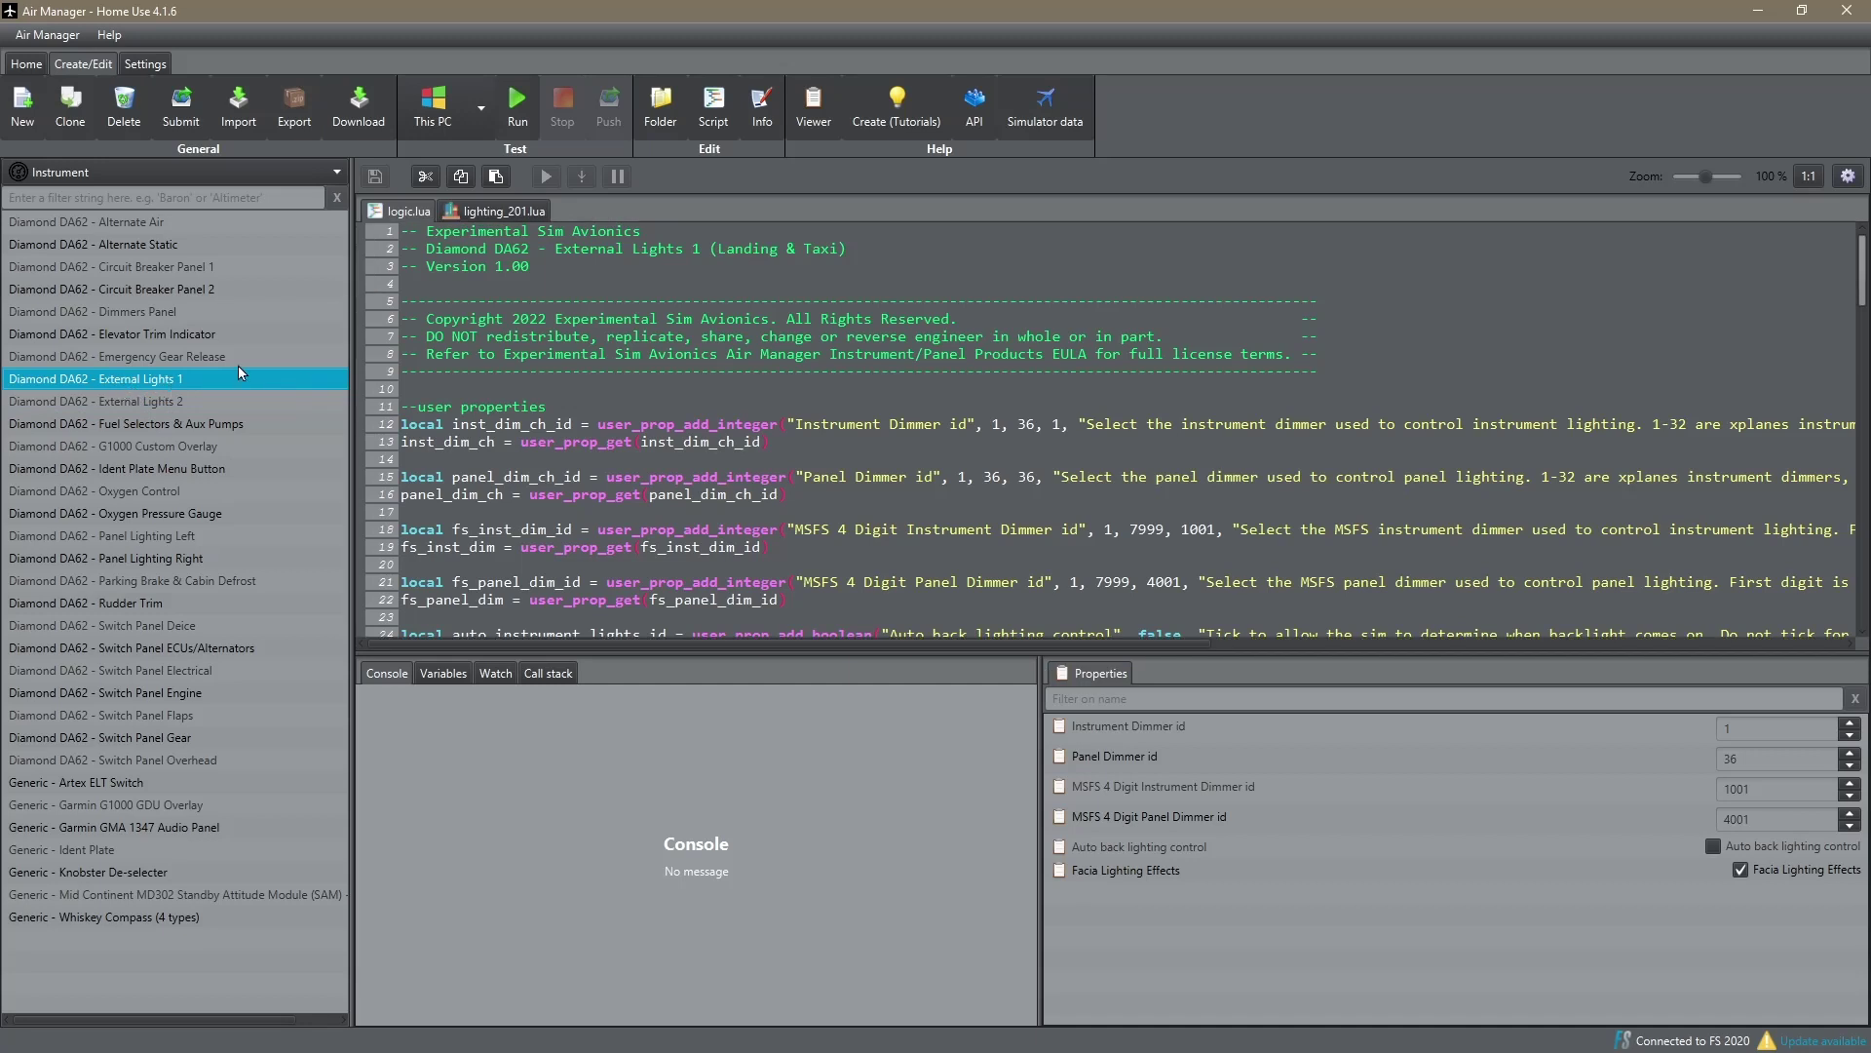
click(124, 110)
click(914, 434)
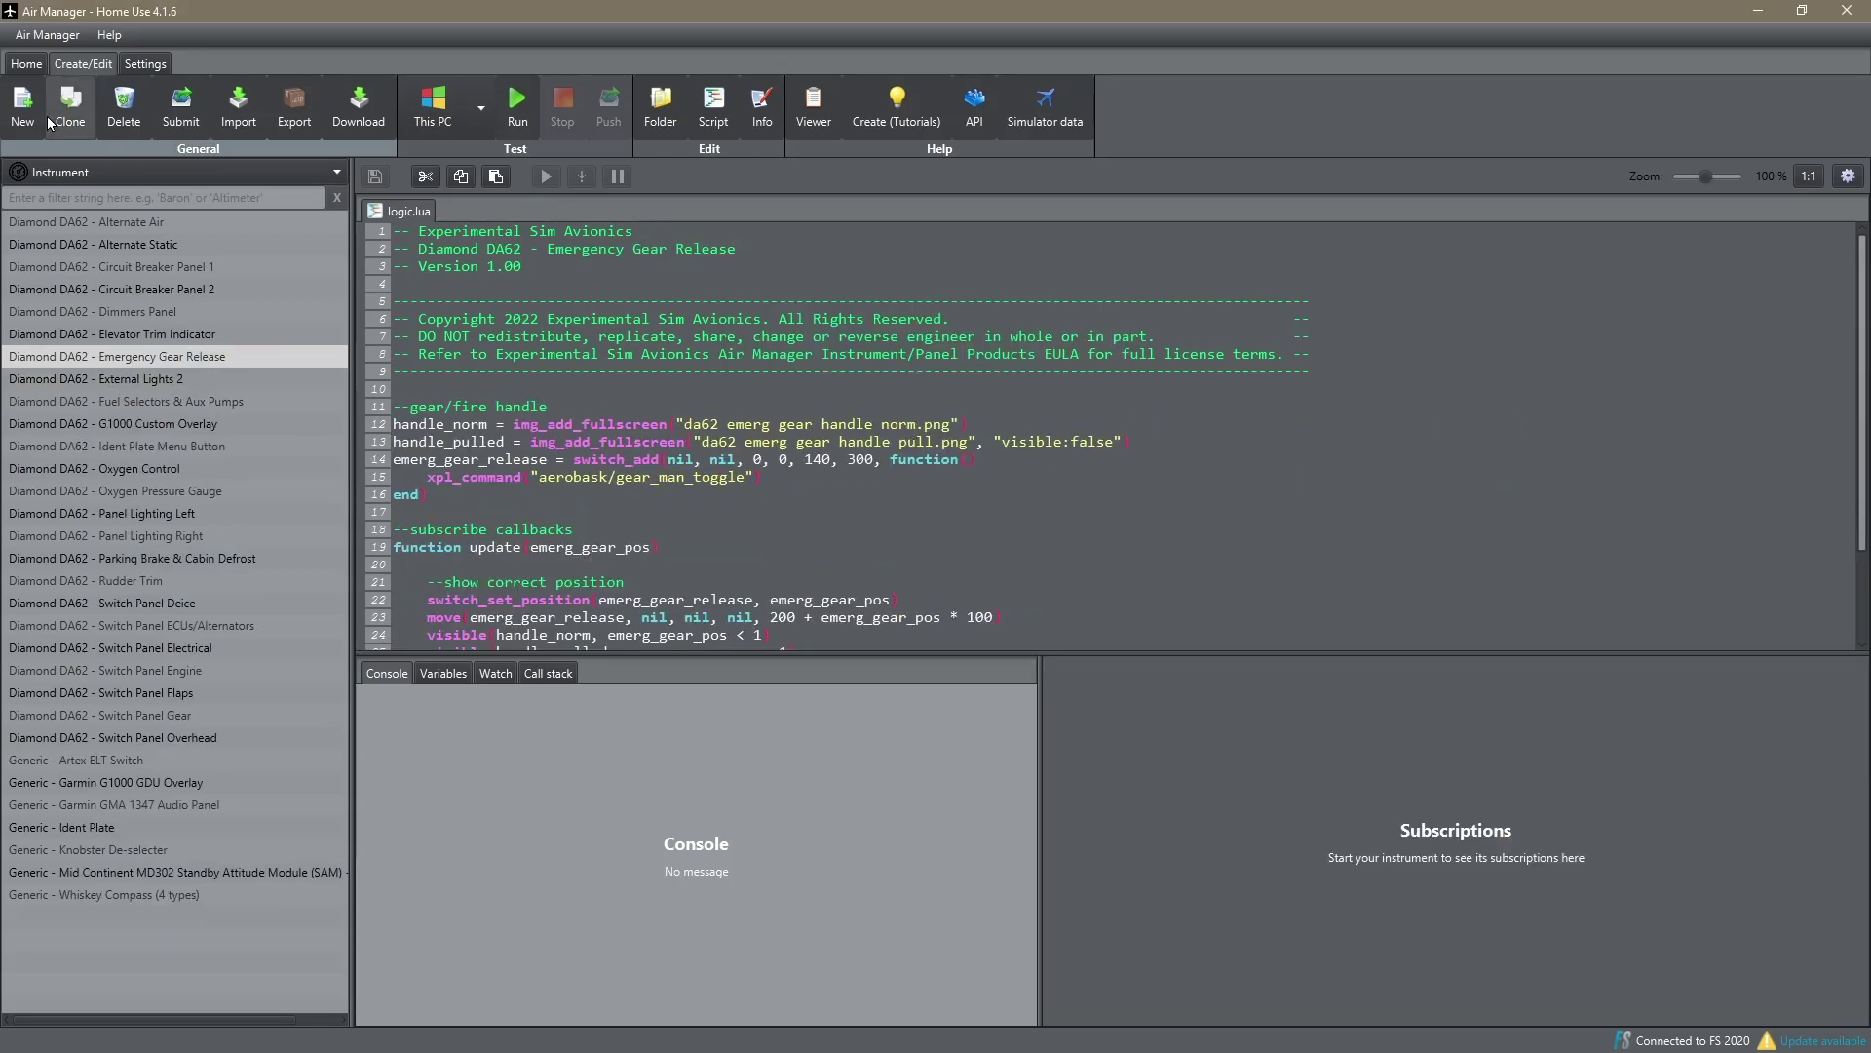
Check the position and user properties of the "Not available" instrument in the Diamond DA62 panel and return to the panel's preview.
click(26, 68)
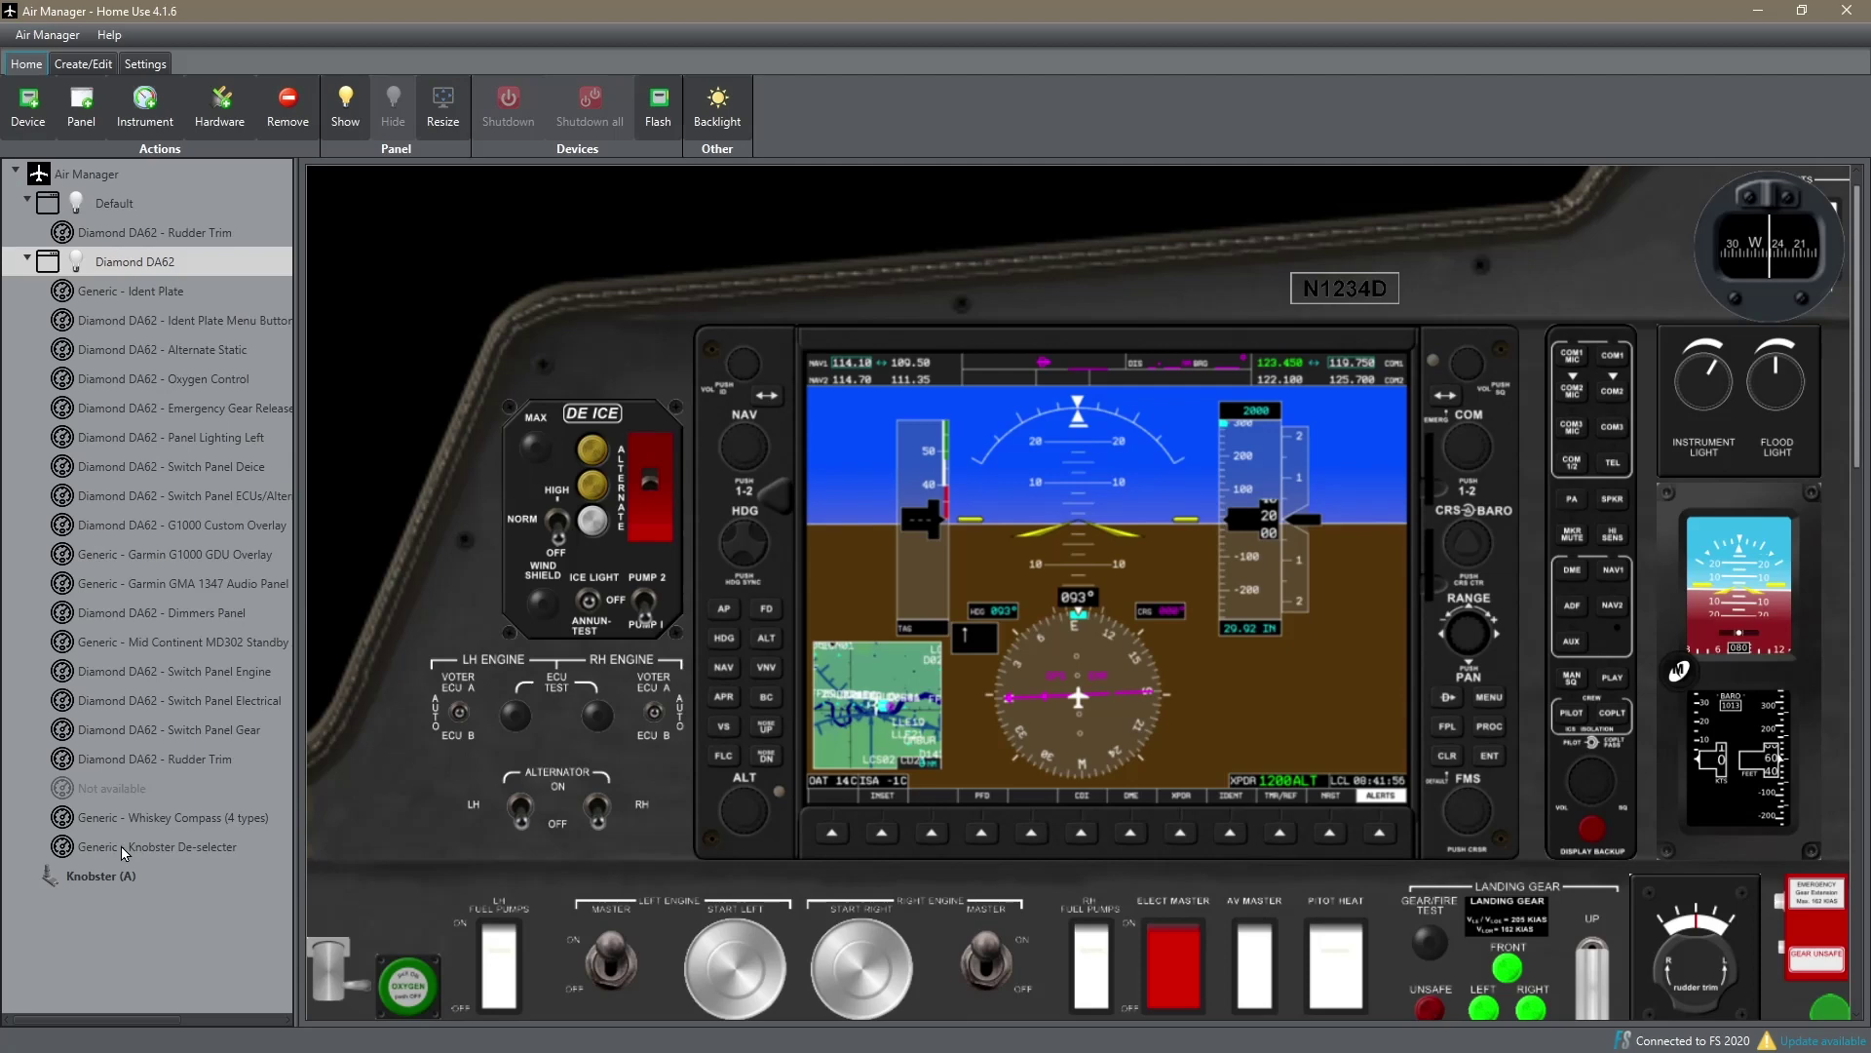
click(84, 65)
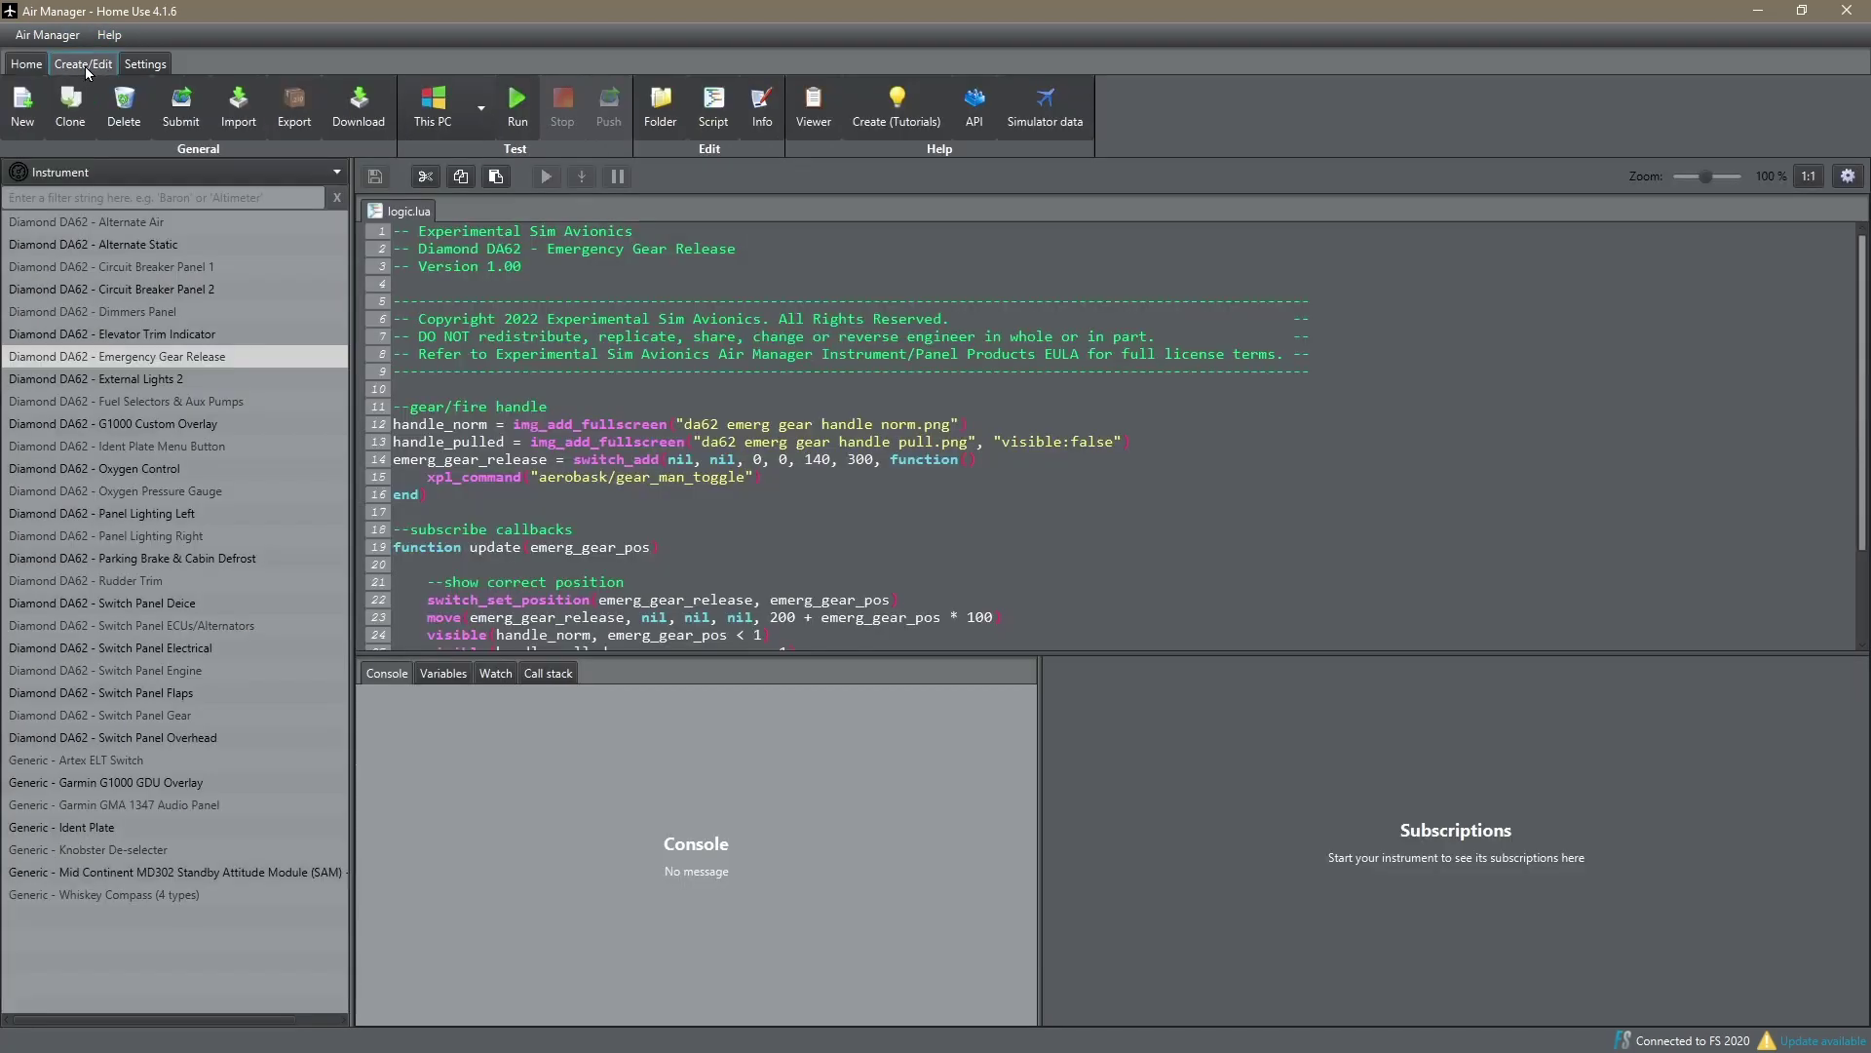
click(28, 64)
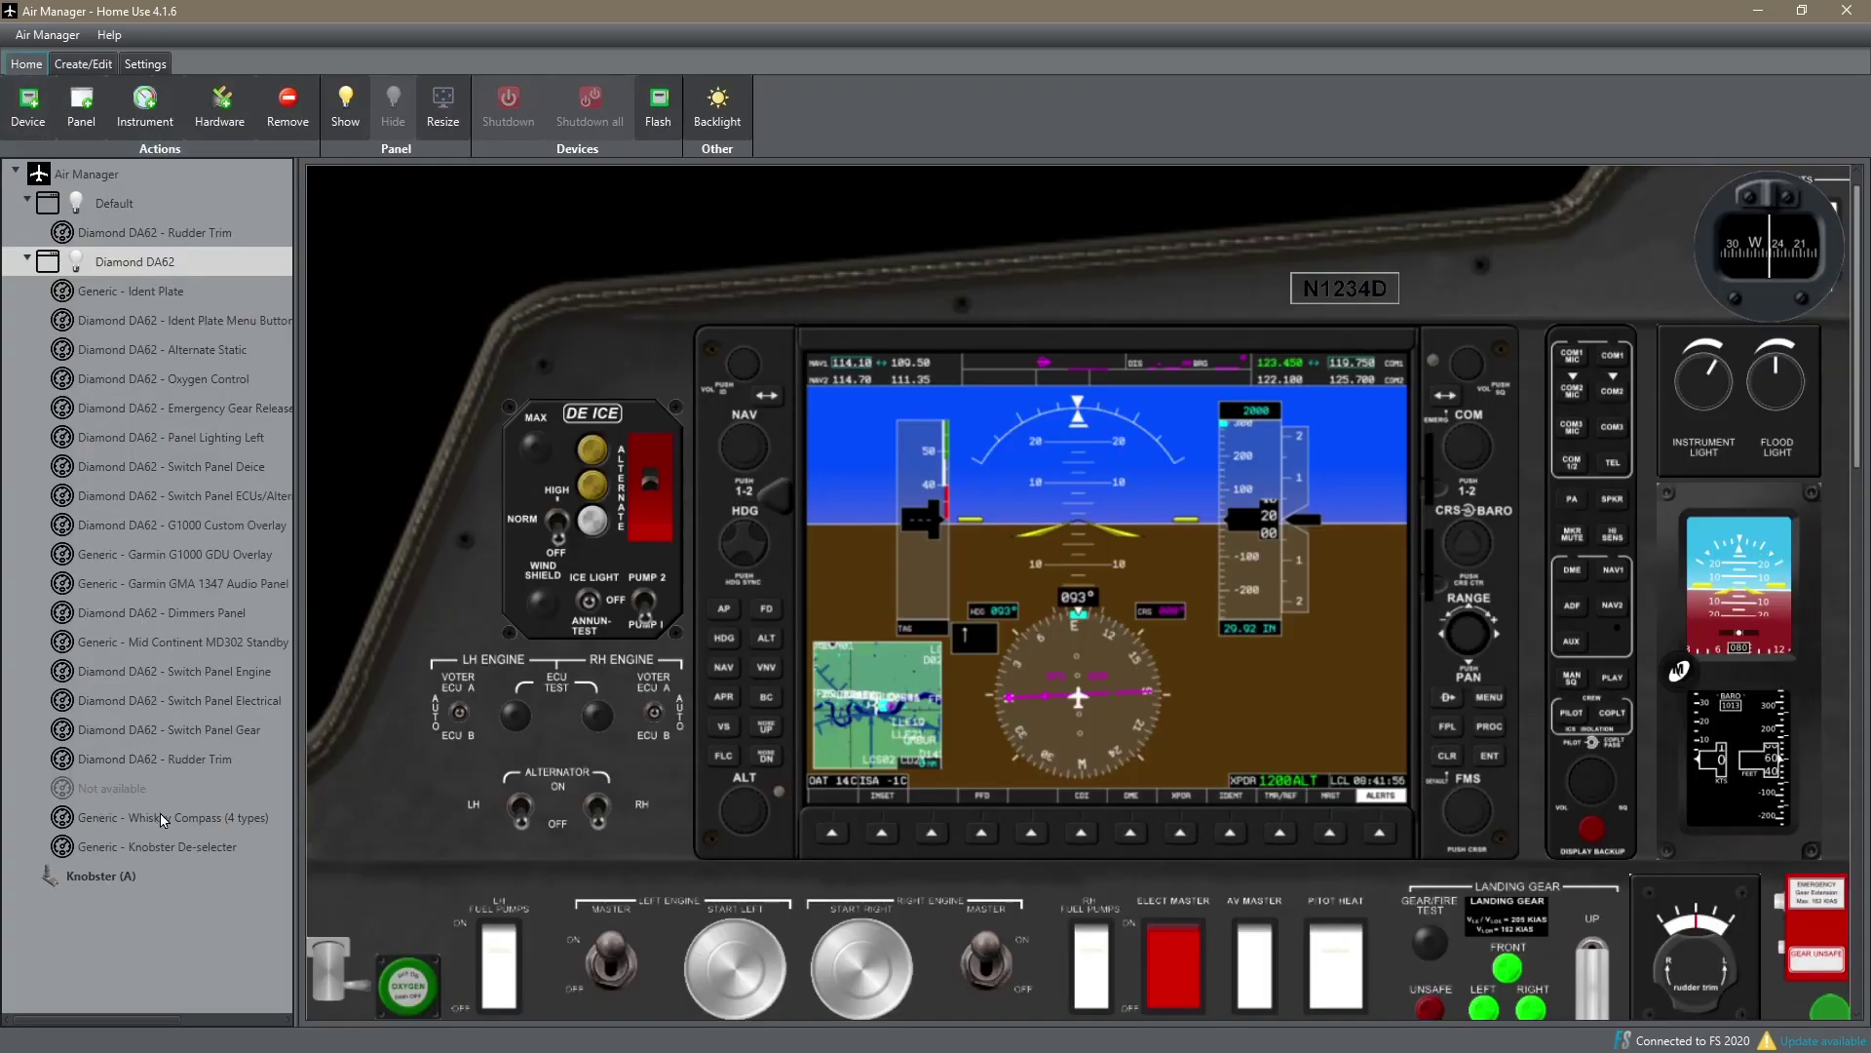
click(109, 792)
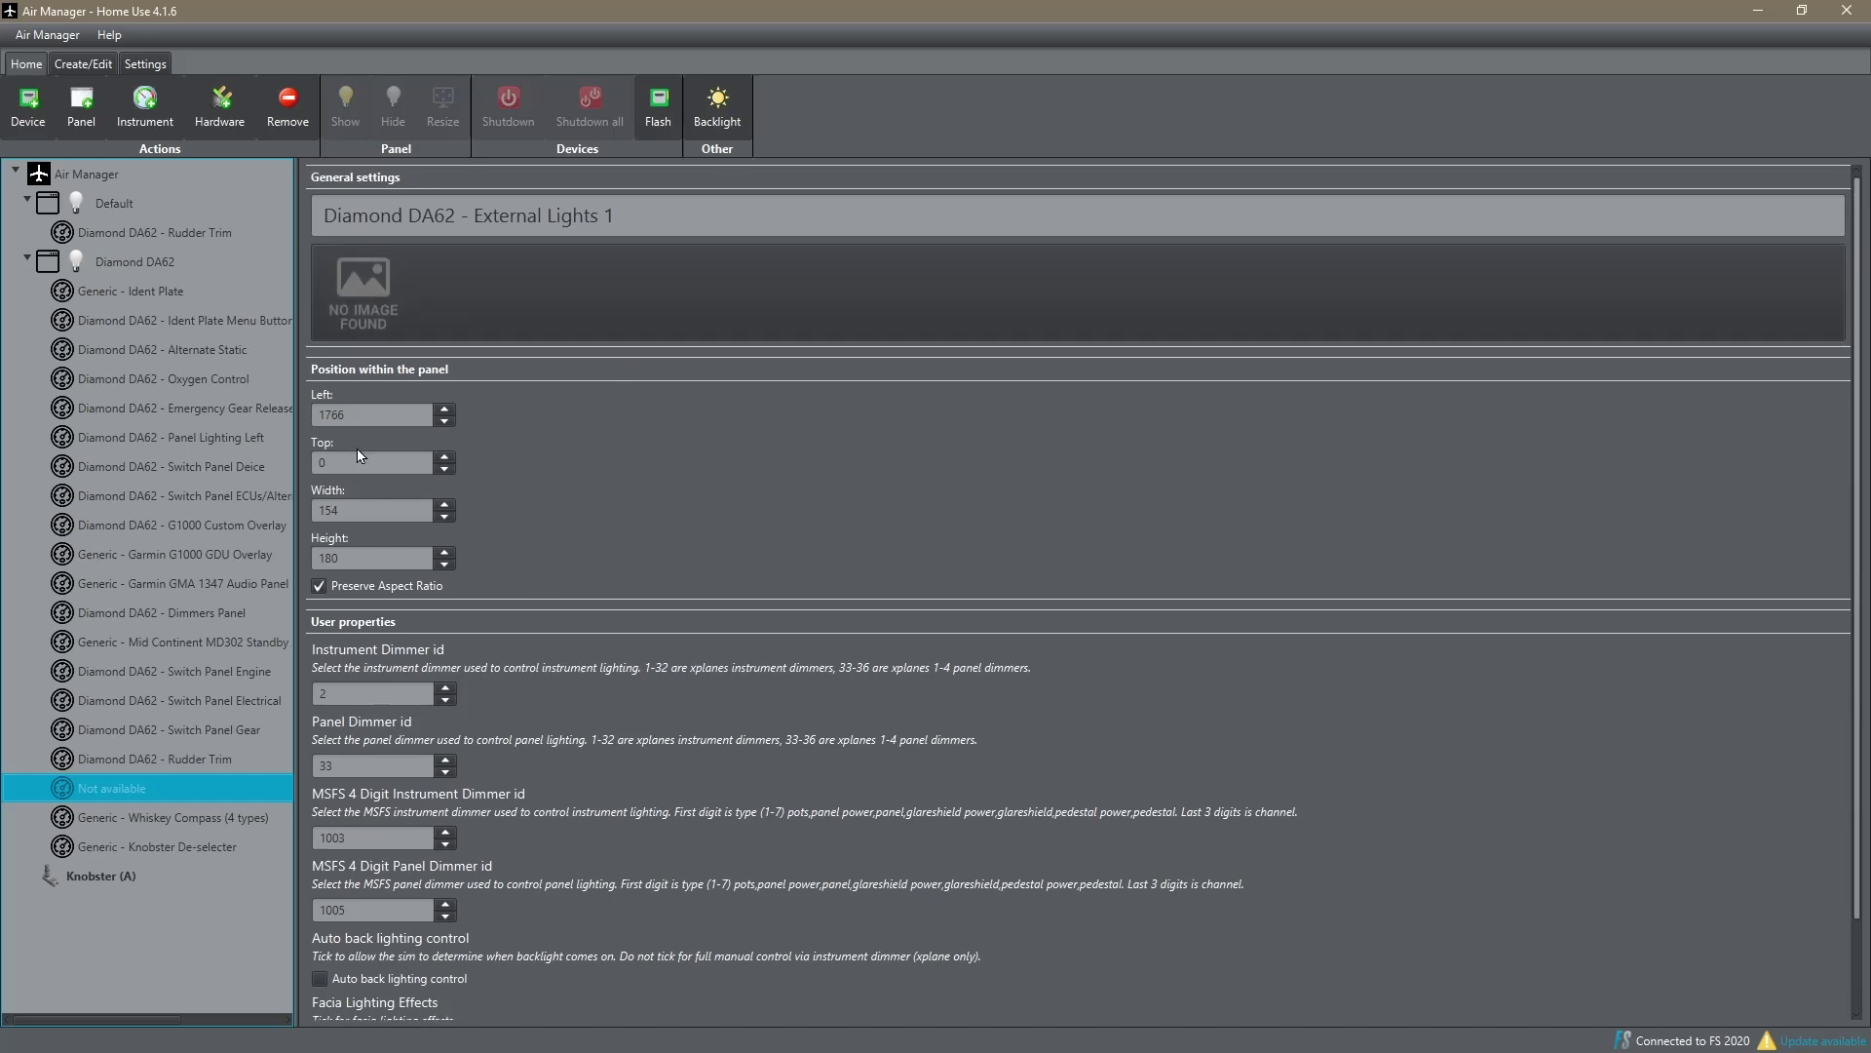
click(82, 269)
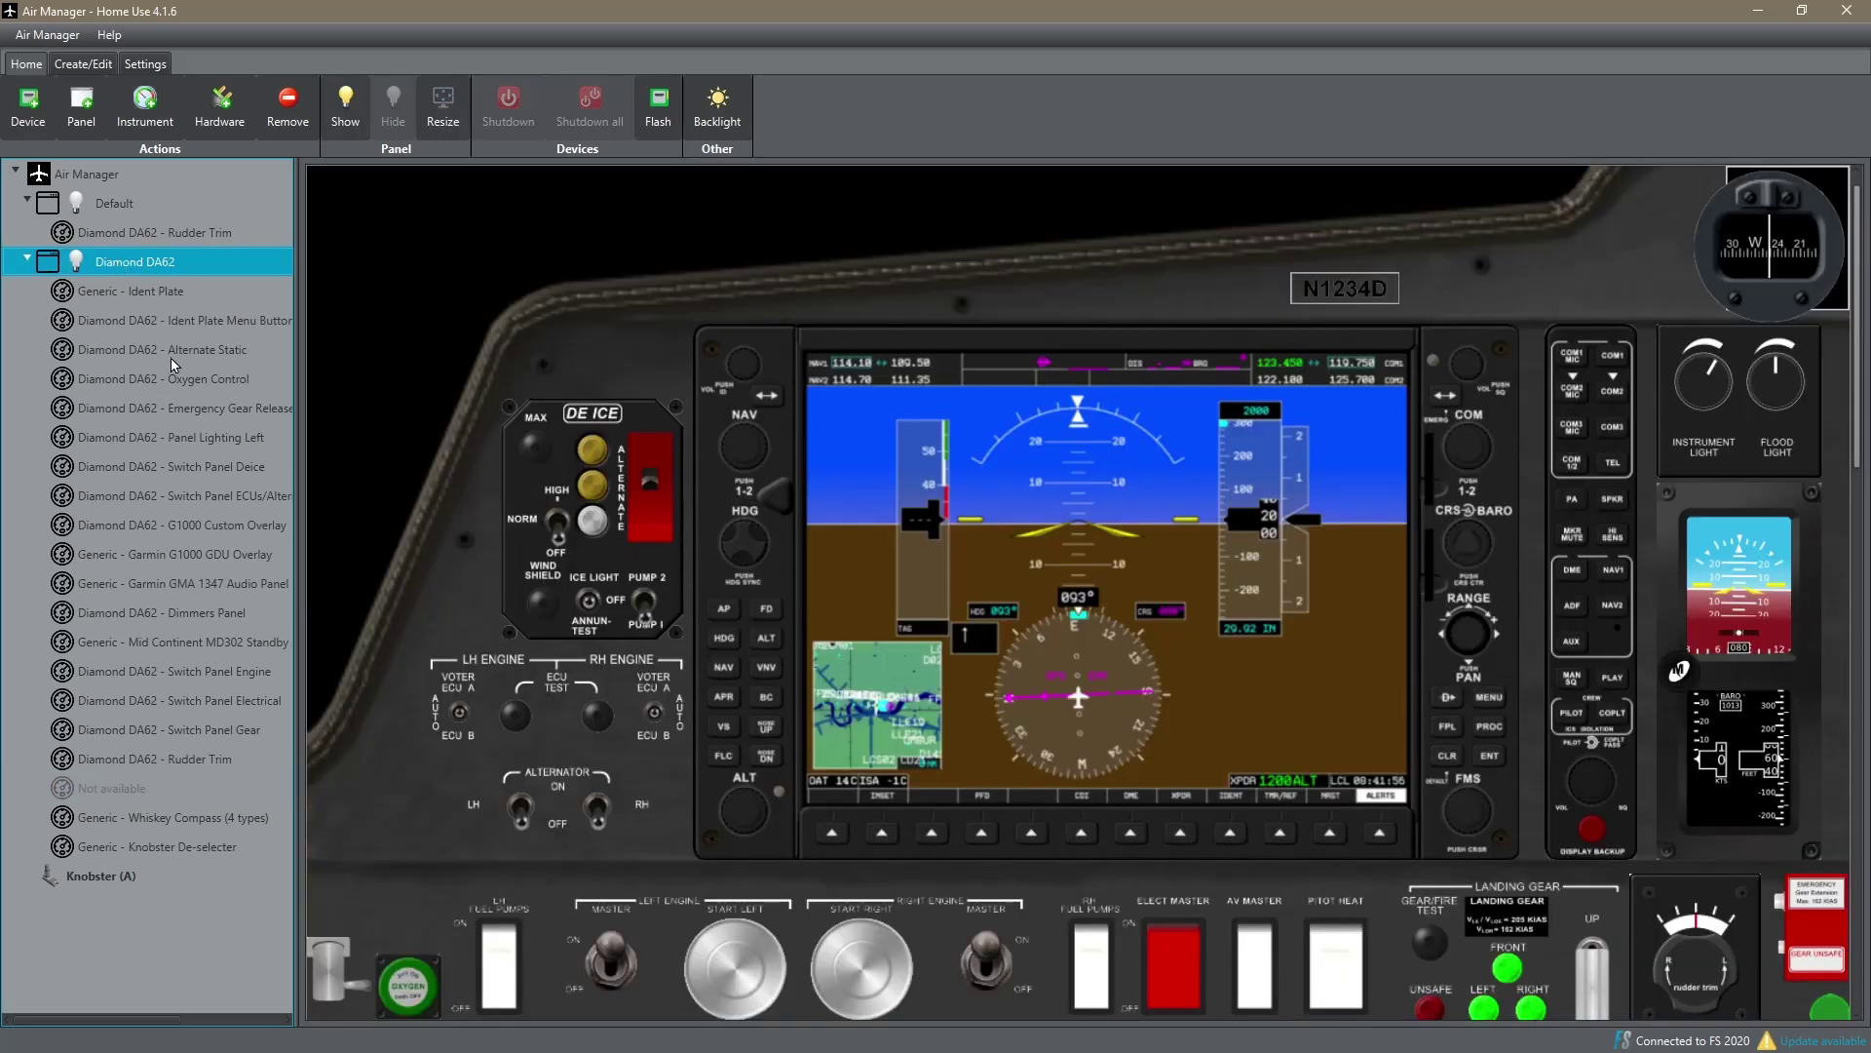